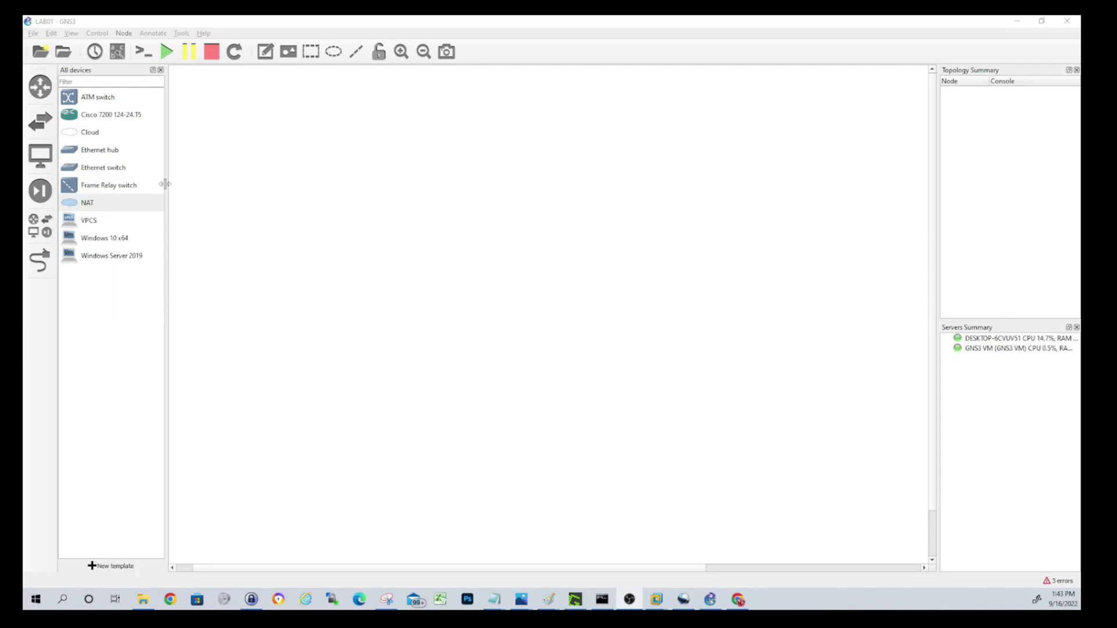
Step: Add an Ethernet switch to the left part of the workspace, hosted on the GNS3 VM server
left_click(98, 171)
left_click_drag(84, 170, 323, 260)
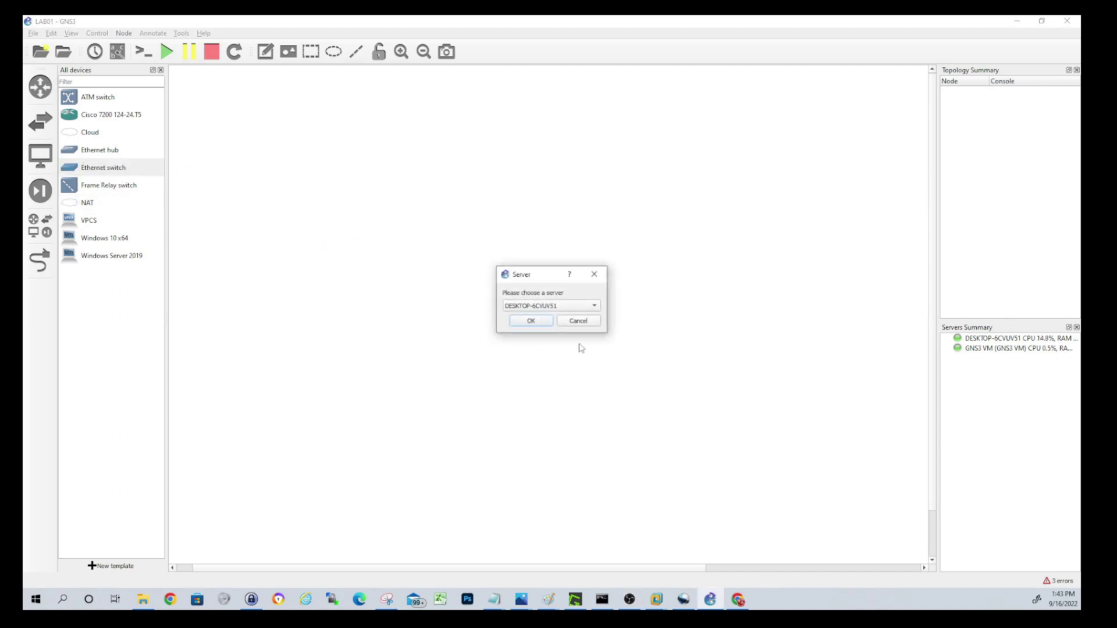
left_click(535, 306)
left_click(536, 306)
left_click(532, 325)
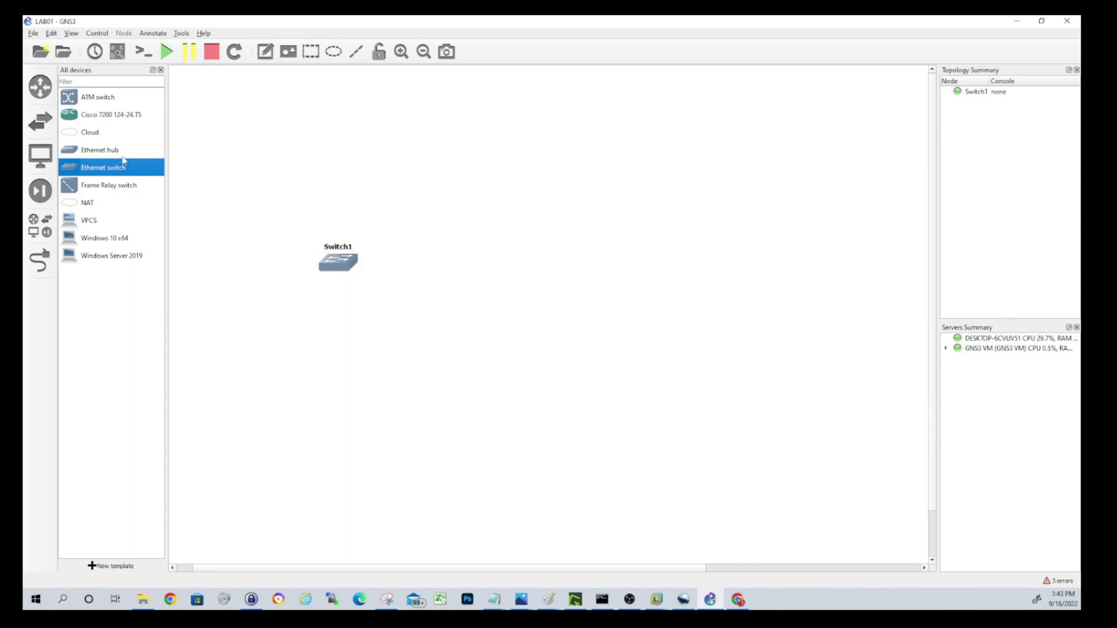
Step: Add a second Ethernet switch on the GNS3 VM server and place it above and to the right of the first
left_click_drag(88, 170, 522, 229)
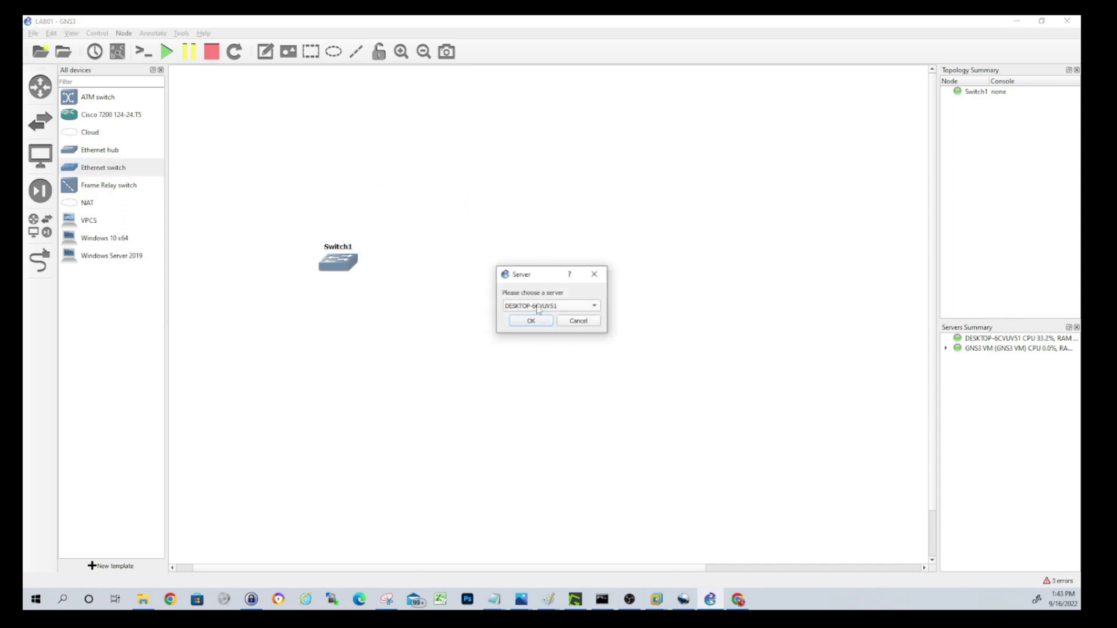
left_click(585, 306)
left_click(538, 317)
left_click(531, 322)
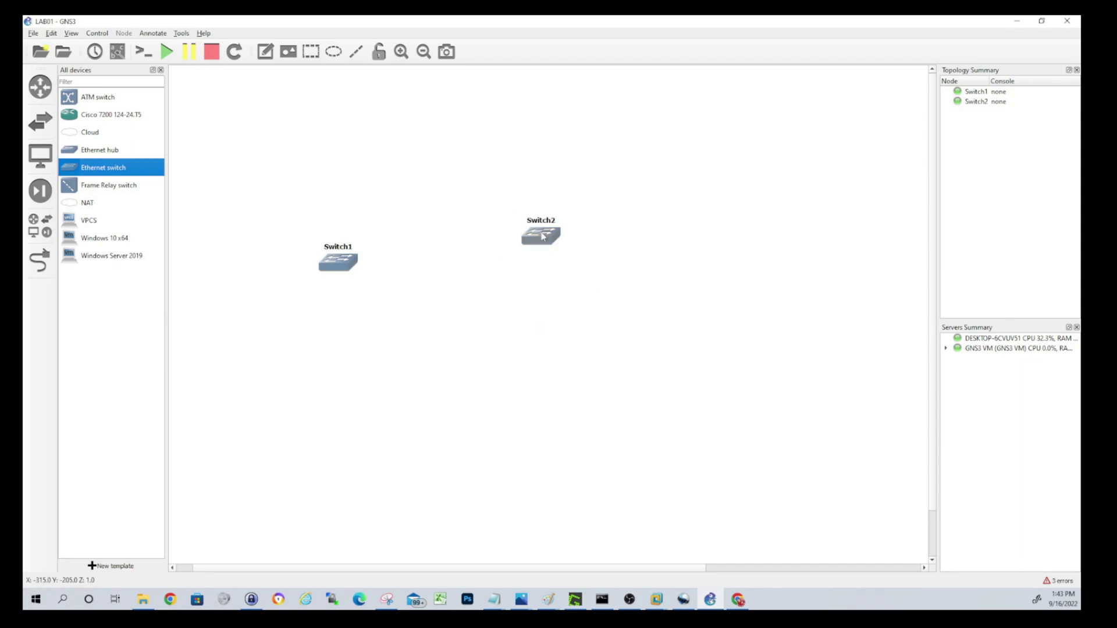
left_click_drag(543, 235, 459, 166)
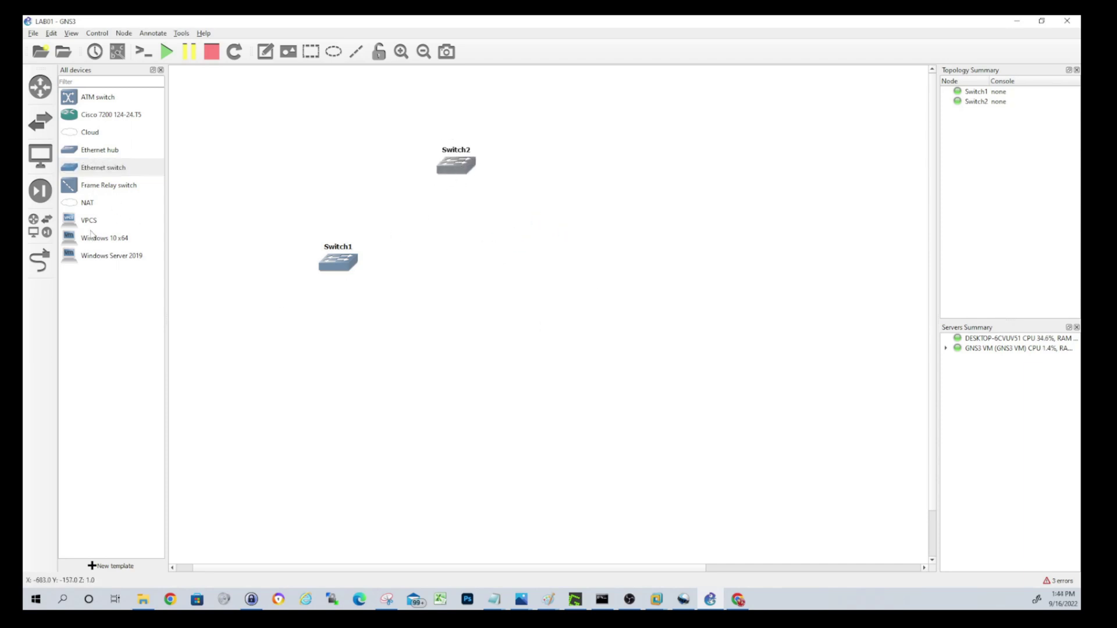
Step: Add two Cisco 7200 124-24.T5 routers, arranging R1 toward the upper right and R2 lower, near the middle of the topology
left_click(88, 116)
left_click_drag(87, 117, 481, 299)
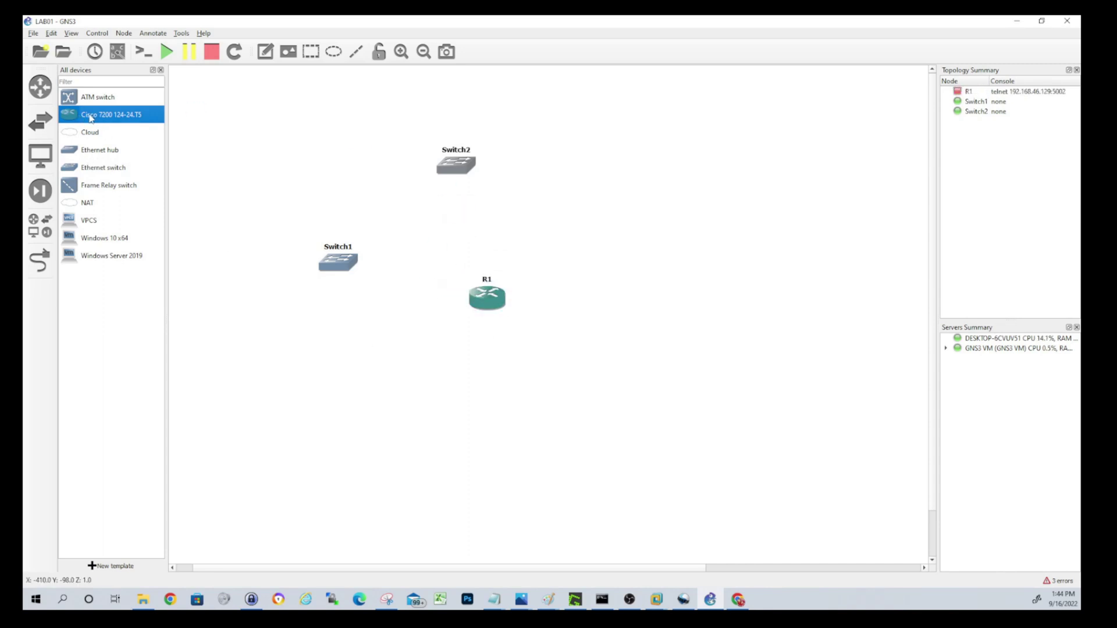
left_click_drag(88, 119, 547, 236)
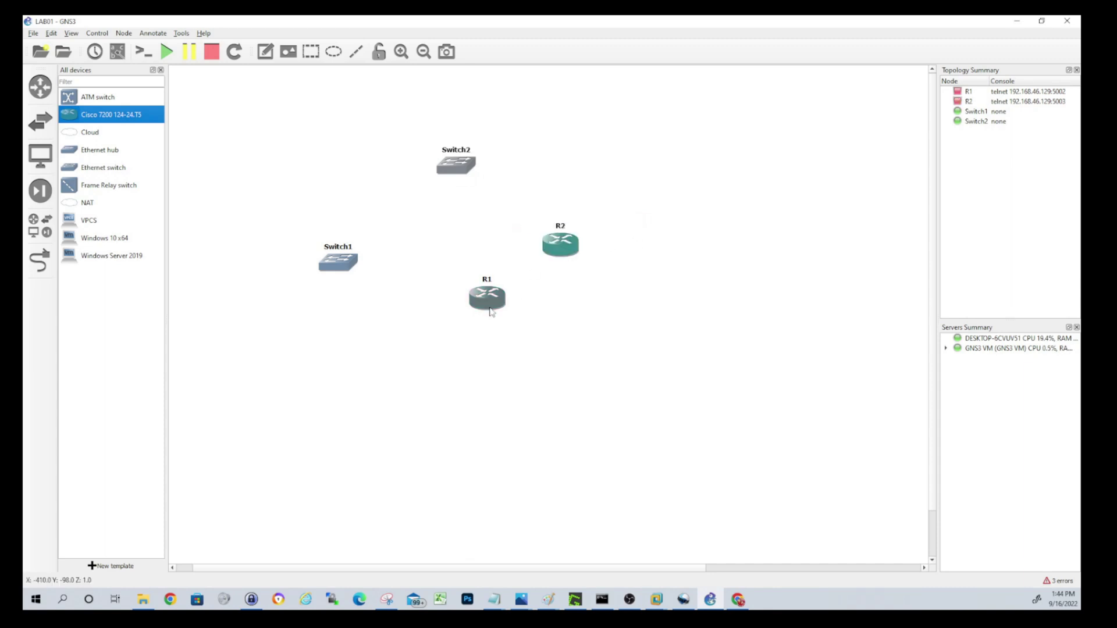
left_click_drag(489, 302, 702, 224)
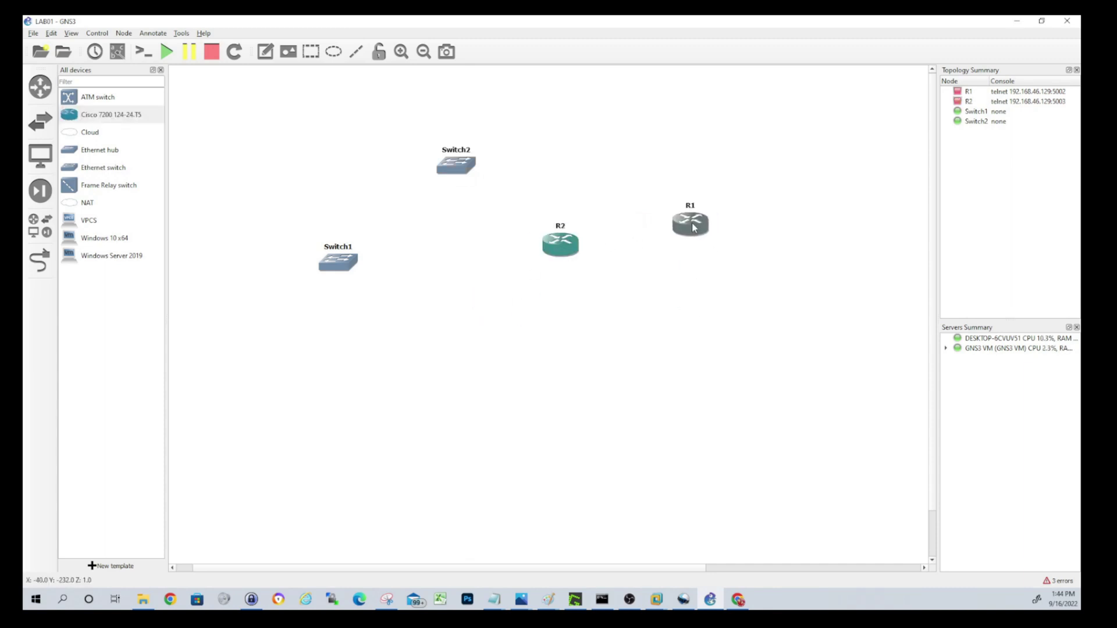
left_click_drag(558, 253, 534, 296)
Step: Add a NAT node above and to the right of R1, hosted on the GNS3 VM server
left_click(89, 203)
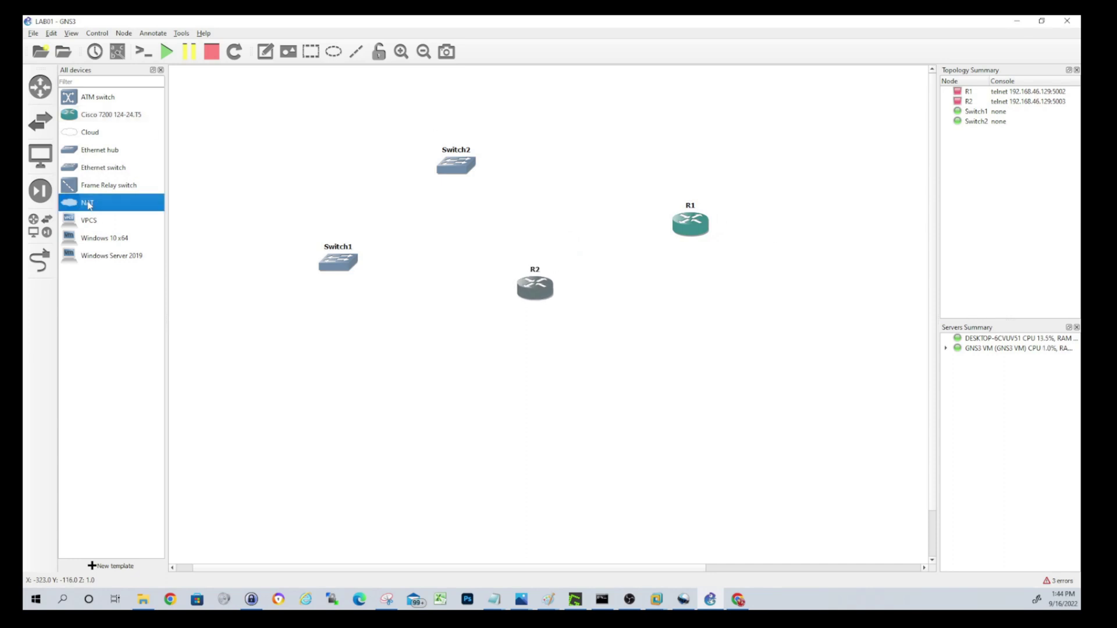
left_click_drag(89, 204, 755, 137)
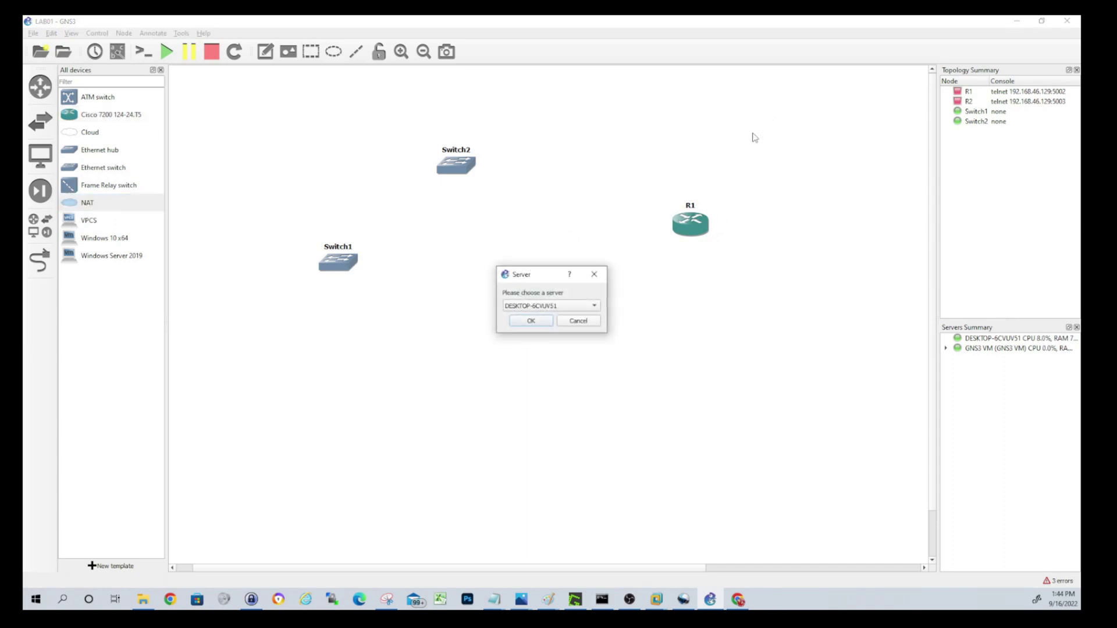
left_click(532, 308)
left_click(531, 318)
left_click(532, 307)
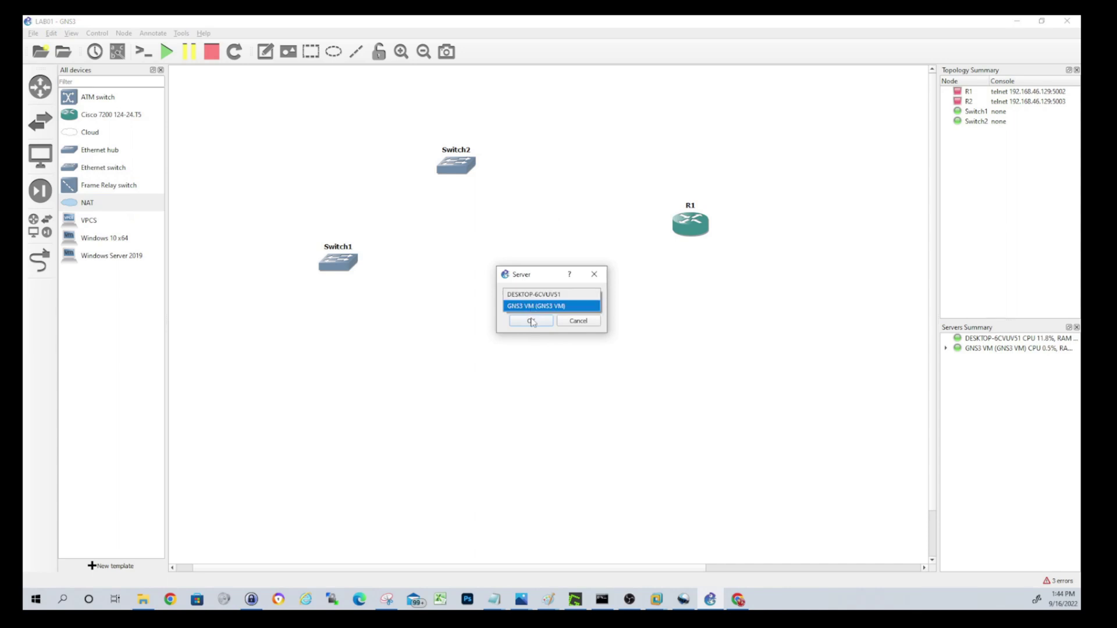
left_click(532, 321)
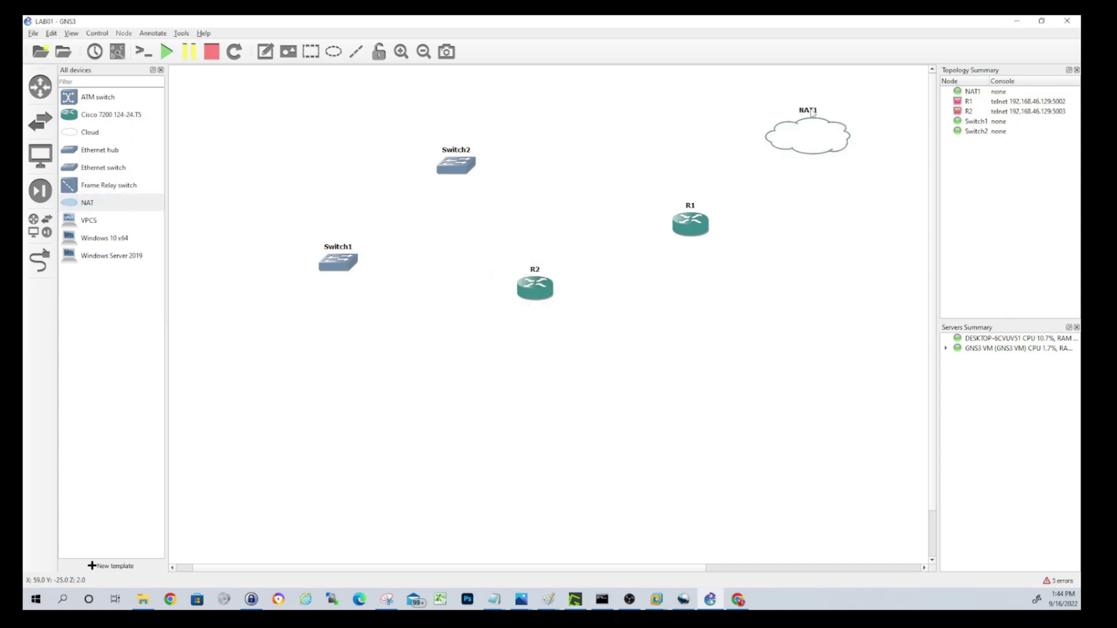
Step: Rename the NAT node to NAT/Internet and centre its label inside the cloud symbol
left_click_drag(813, 112, 813, 138)
double_click(817, 141)
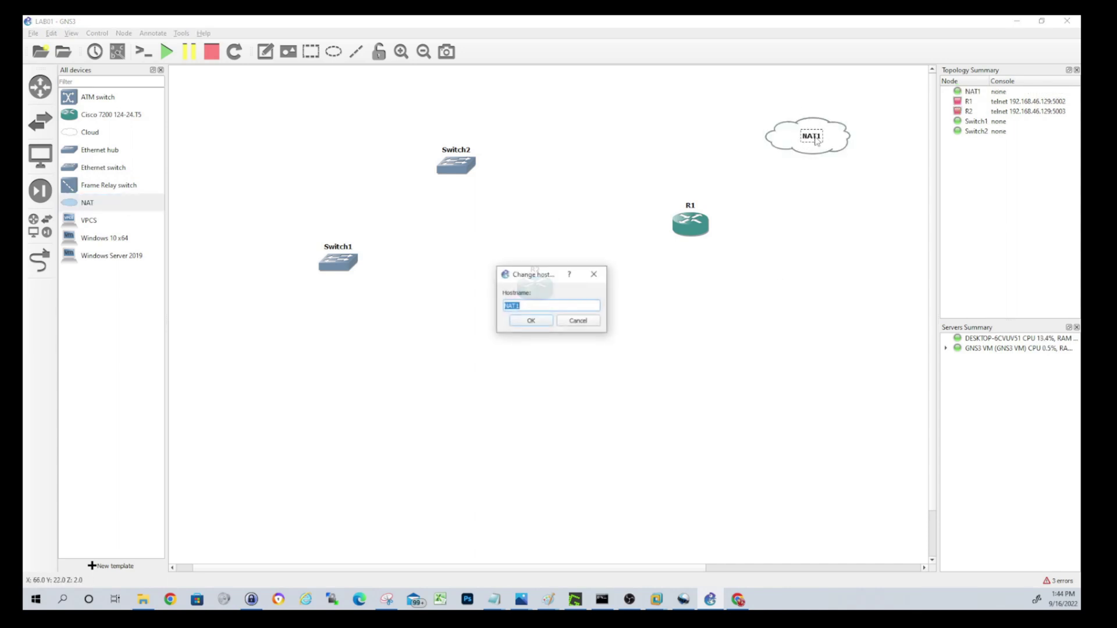
type("Na")
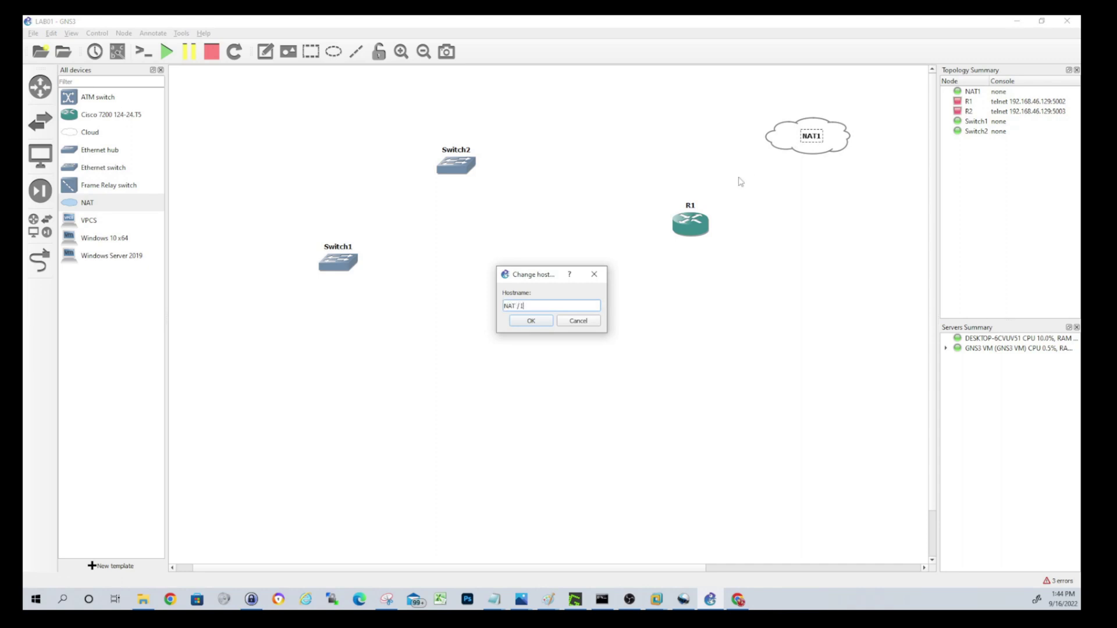
type("T / Internet")
key("Return")
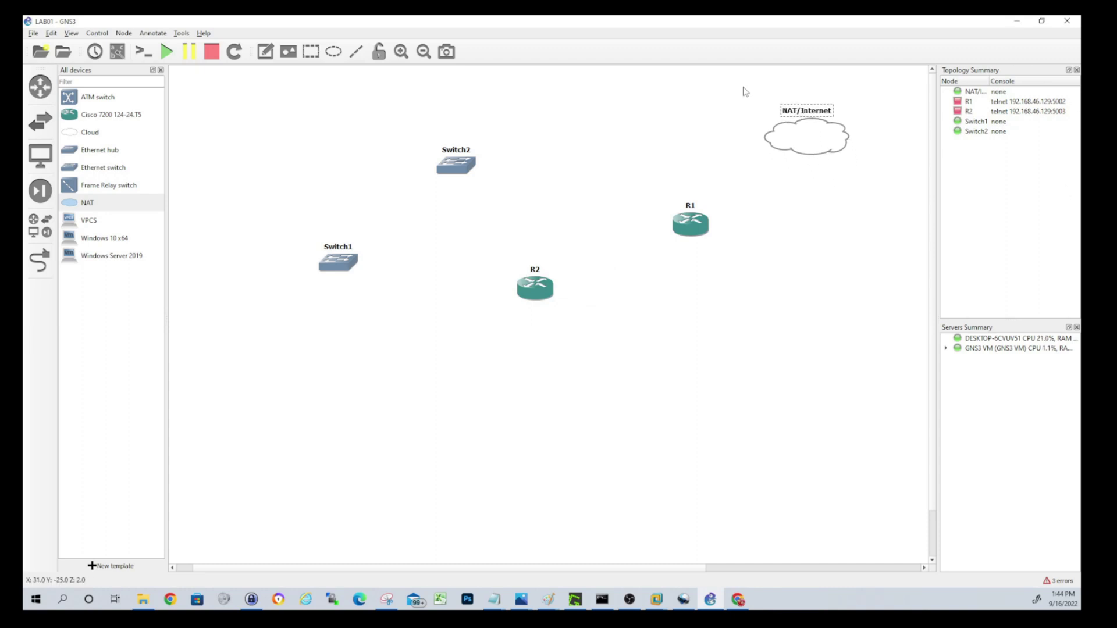
left_click_drag(808, 114, 810, 141)
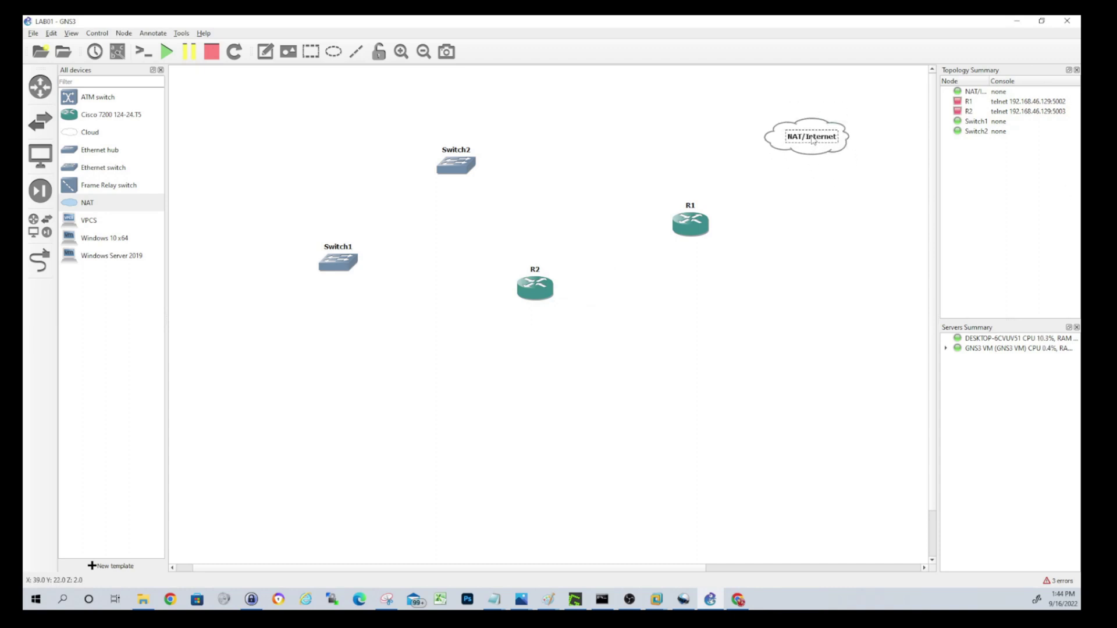
left_click(798, 268)
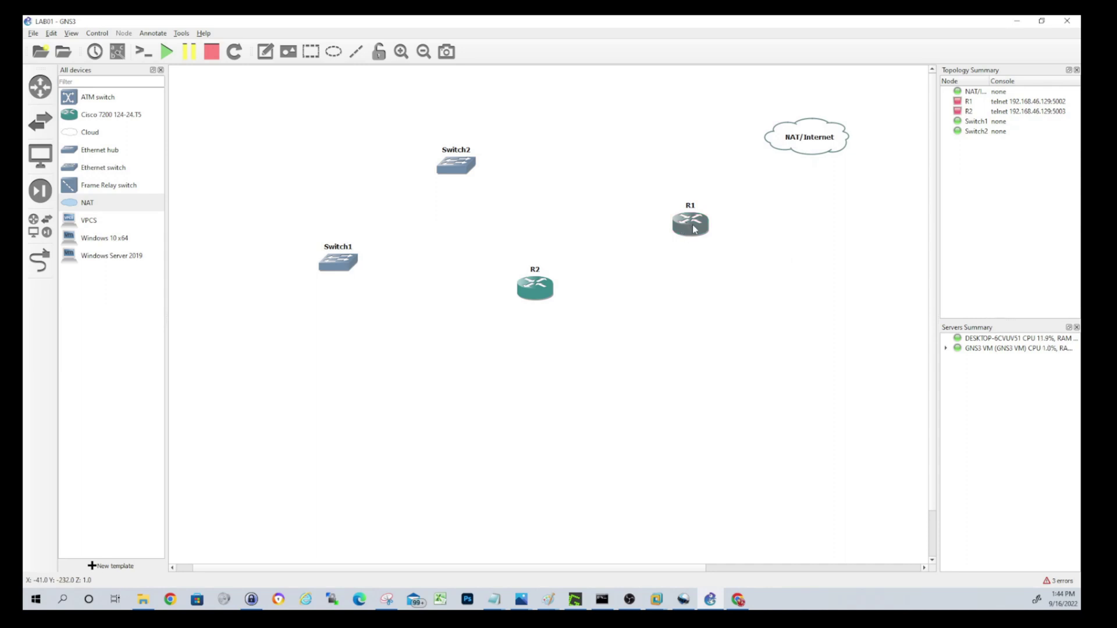
Step: Configure router R1 with a PA-2FE-TX adapter in slot 1
right_click(690, 227)
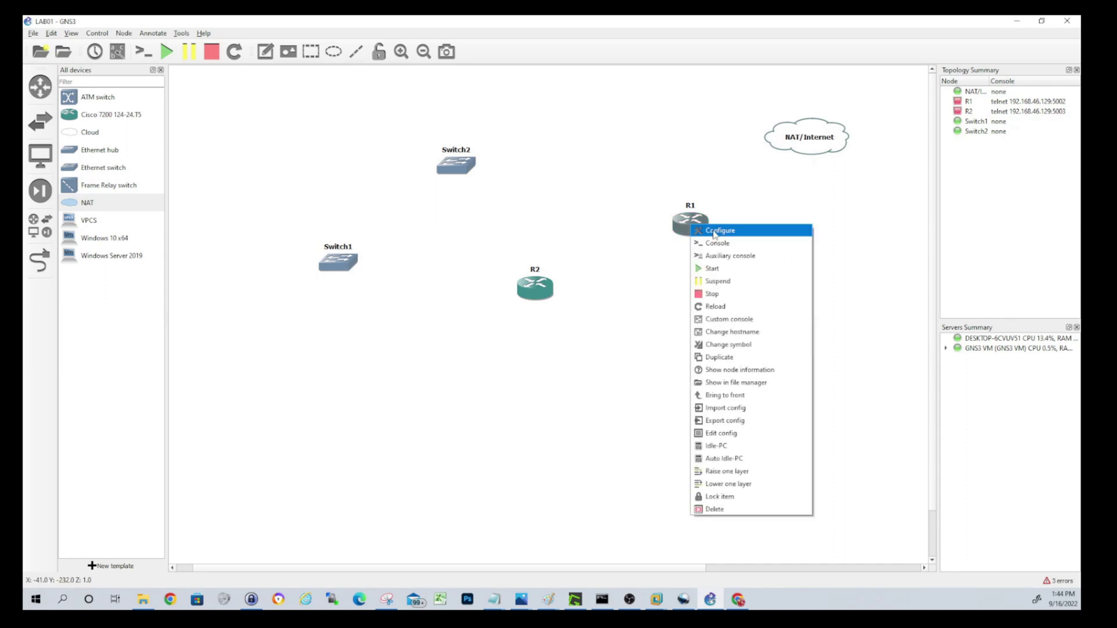
left_click(714, 232)
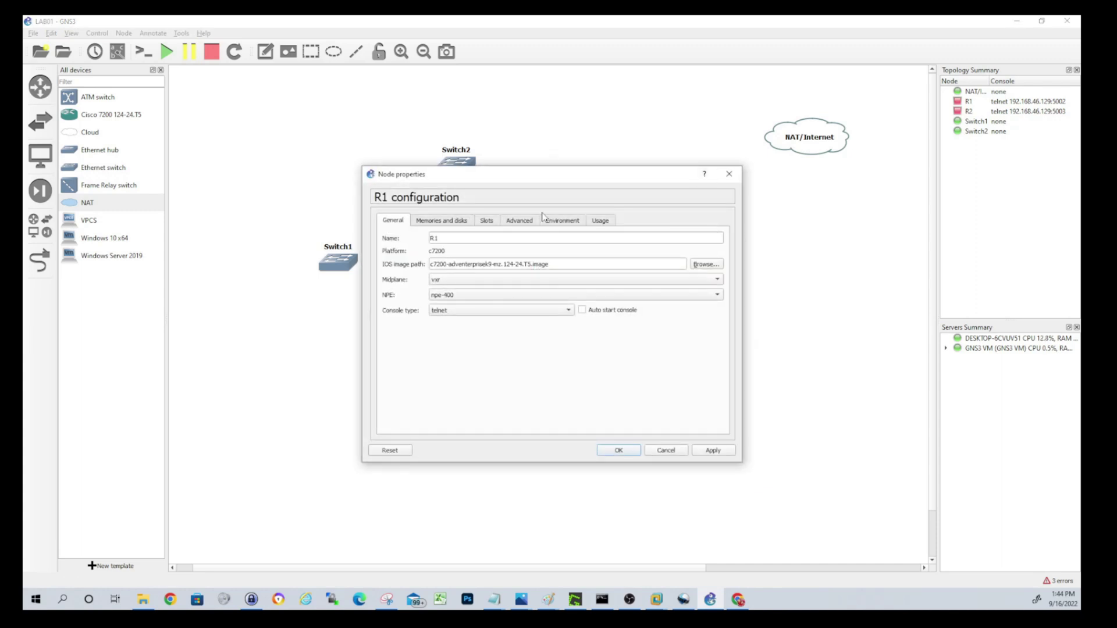
left_click(487, 220)
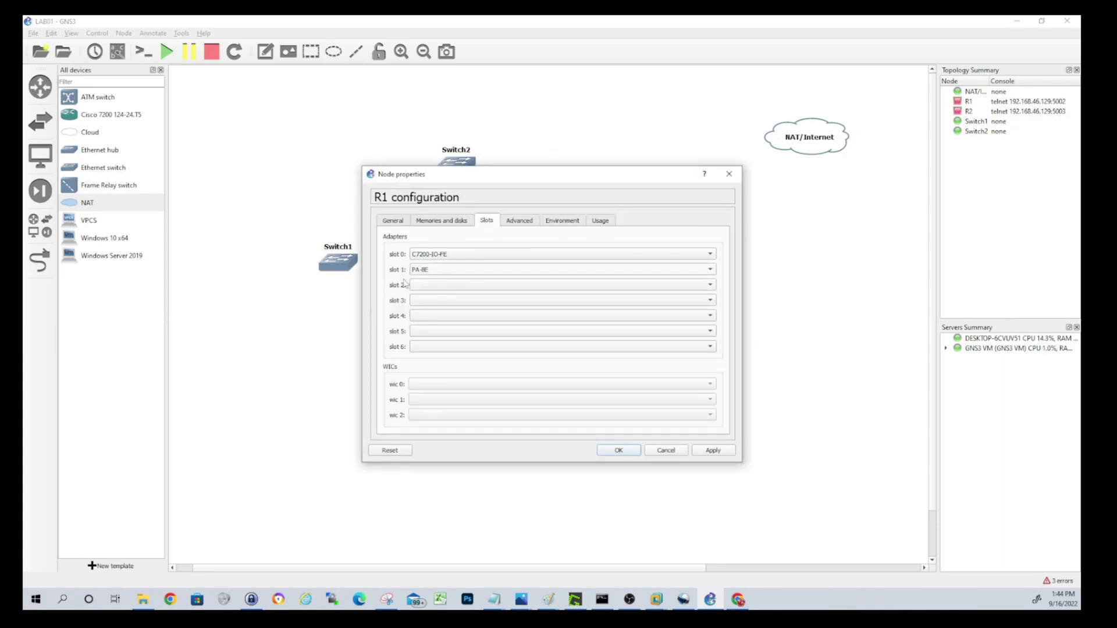
left_click(454, 270)
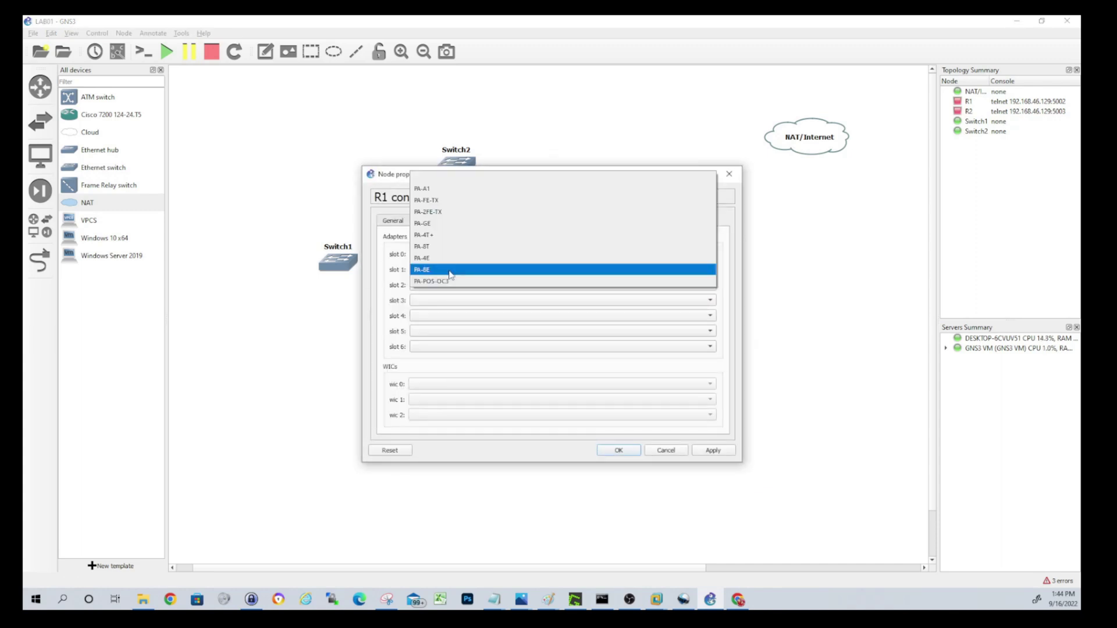
left_click(451, 212)
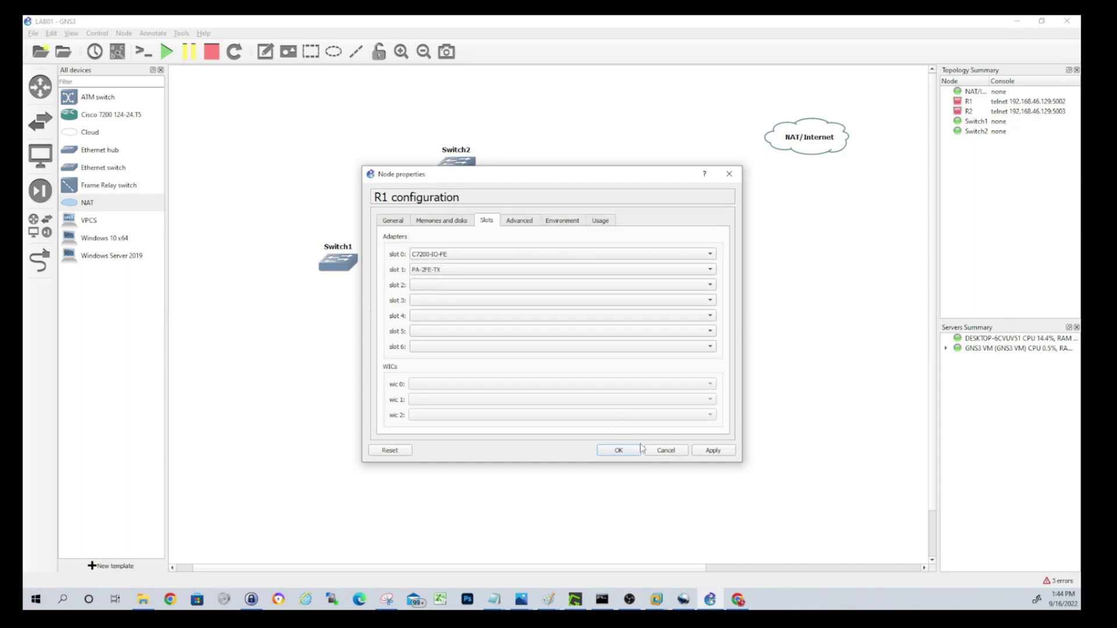
left_click(623, 451)
Step: Configure router R2 with a PA-2FE-TX adapter in slot 1
right_click(534, 285)
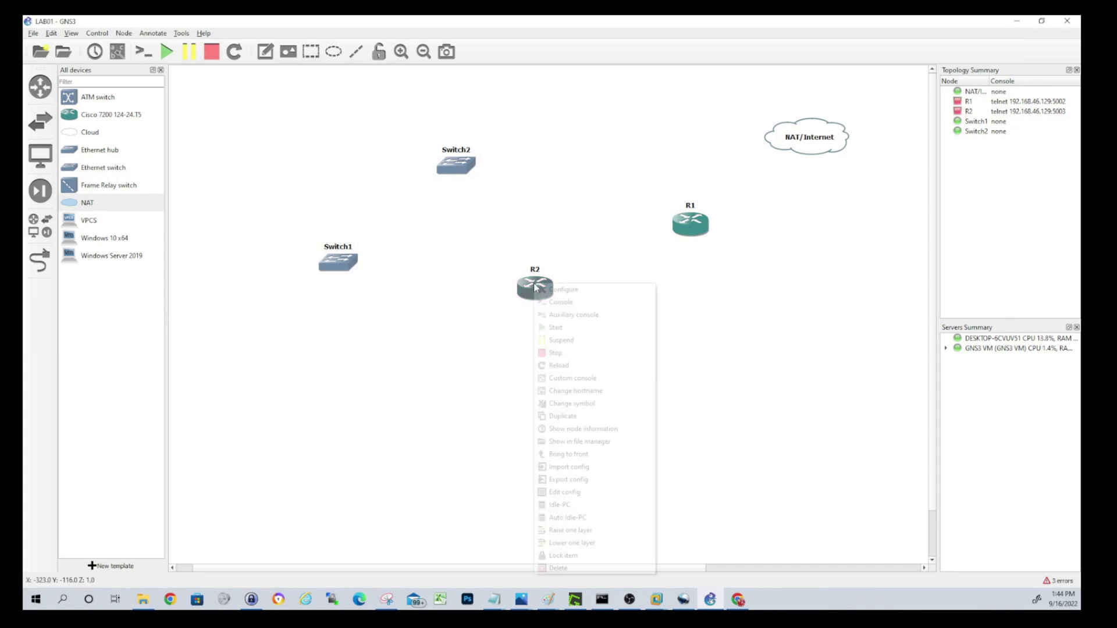
left_click(562, 289)
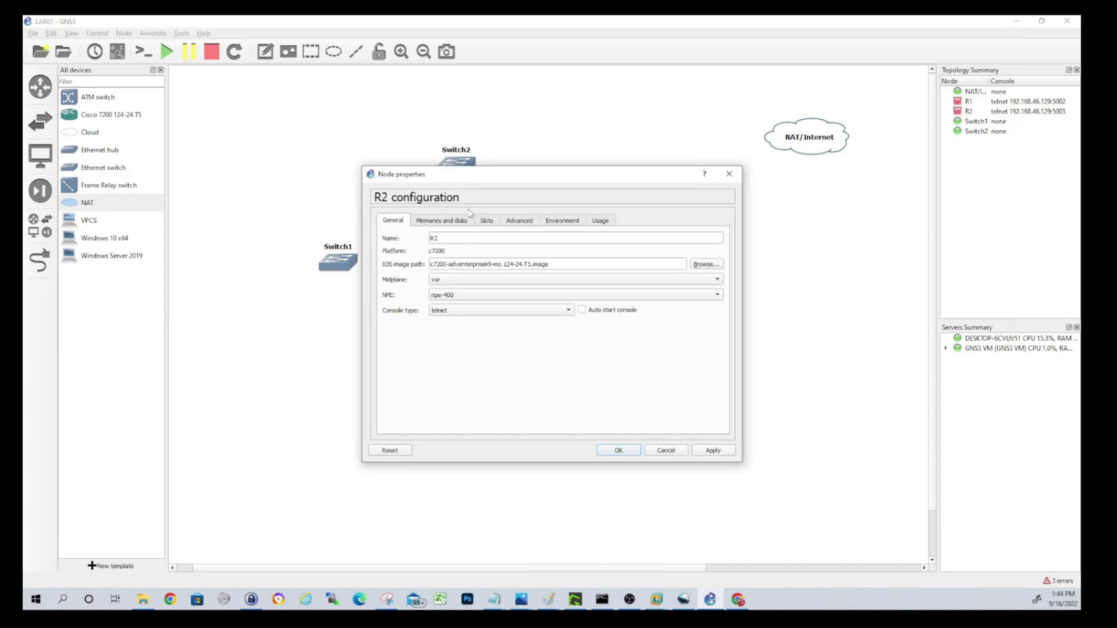
left_click(487, 221)
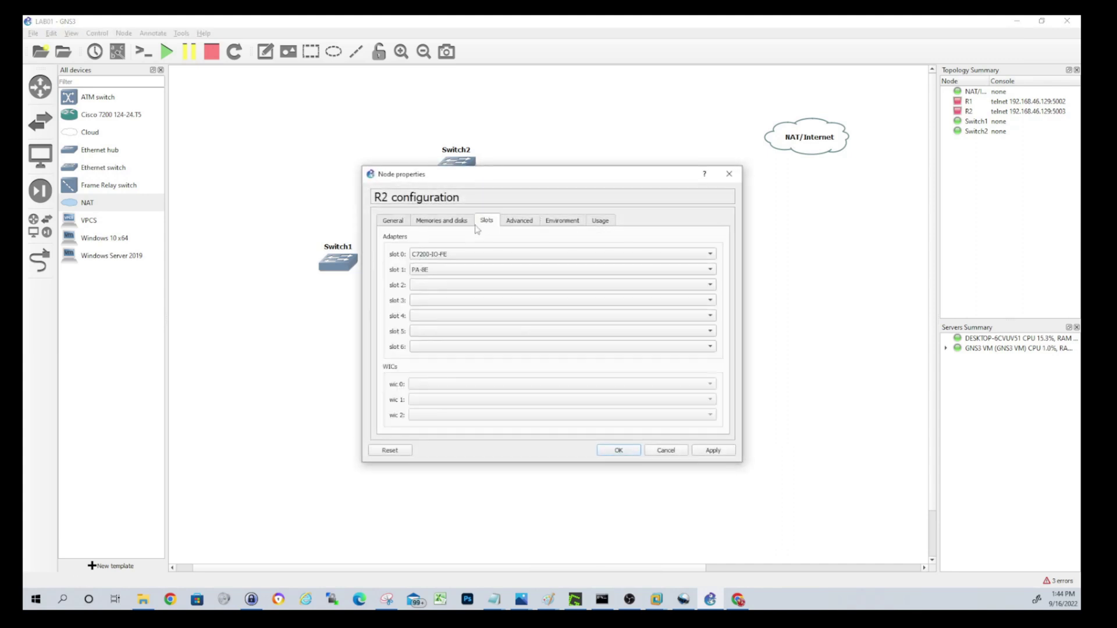
left_click(434, 277)
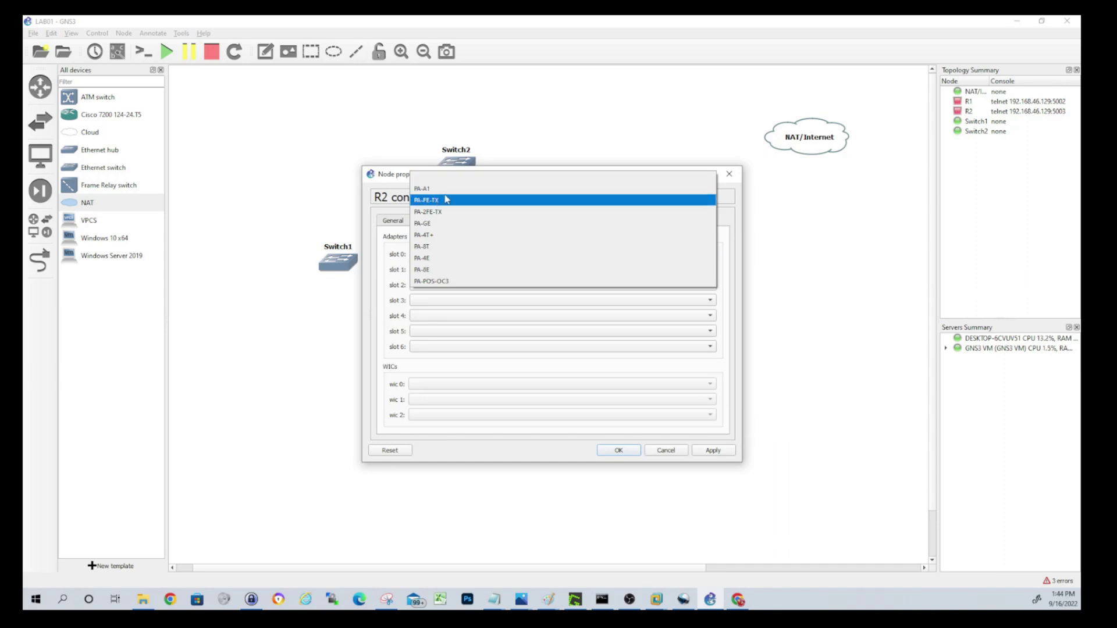
left_click(447, 213)
left_click(617, 451)
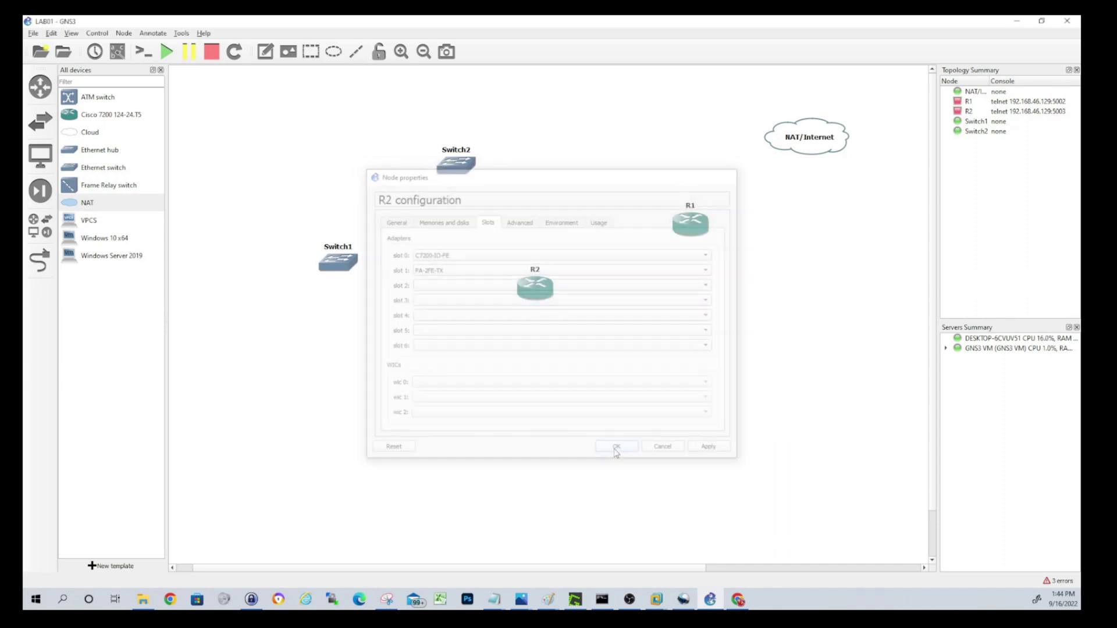
Step: Move the name labels of R2, R1, Switch2 and Switch1 onto their device symbols
left_click(536, 271)
left_click_drag(535, 271, 536, 293)
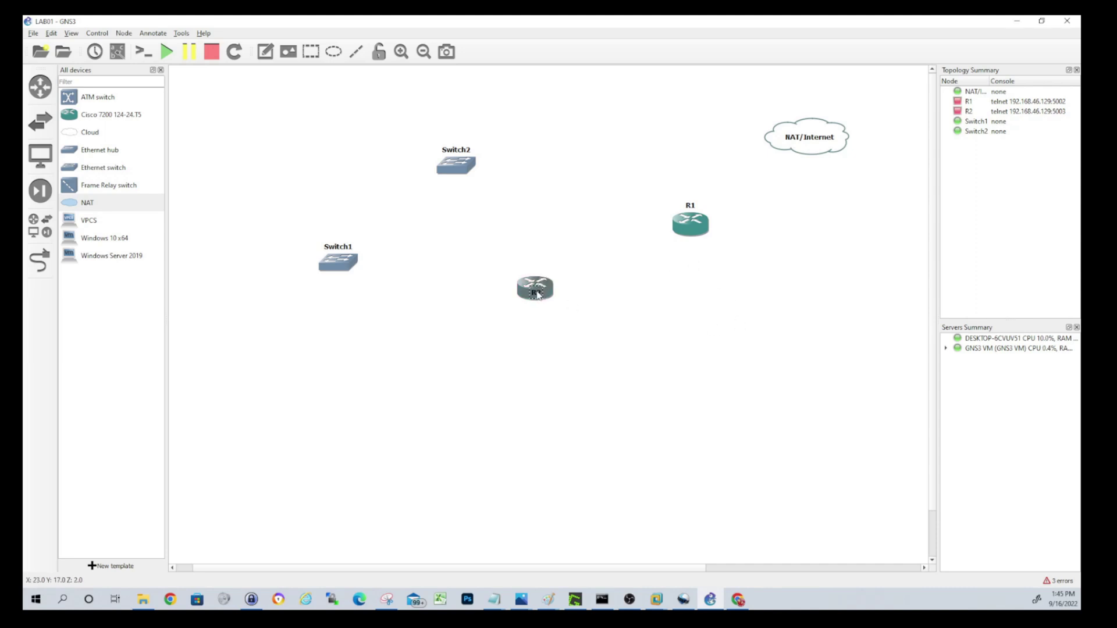
left_click_drag(691, 210, 692, 232)
left_click_drag(456, 150, 456, 170)
left_click_drag(339, 249, 337, 268)
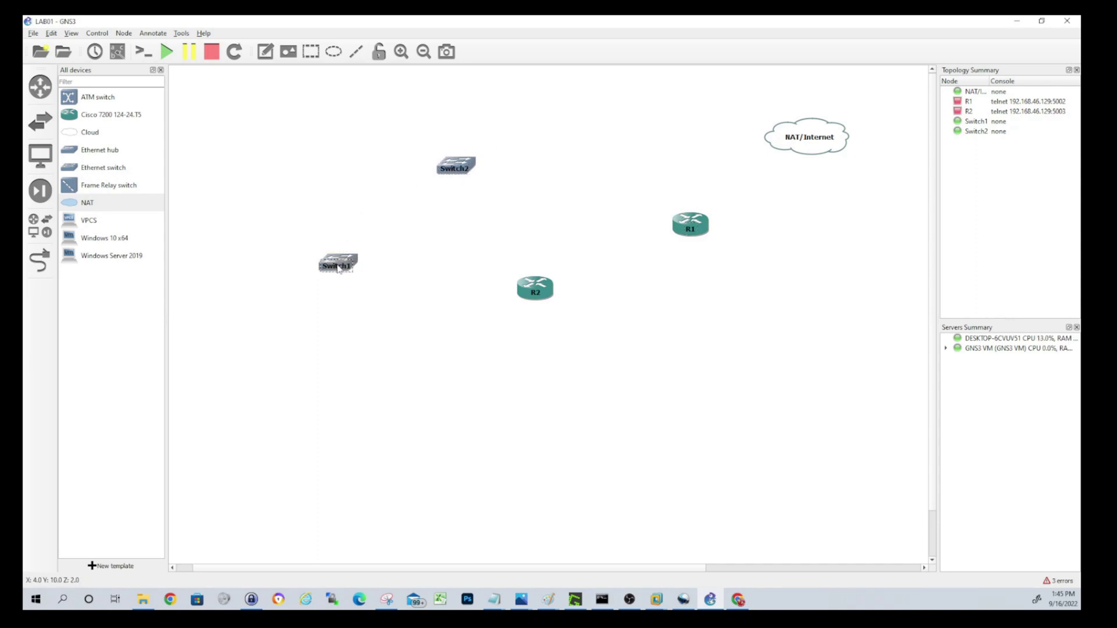
Step: Link R1's FastEthernet0/0 interface to the NAT/Internet cloud
left_click(698, 215)
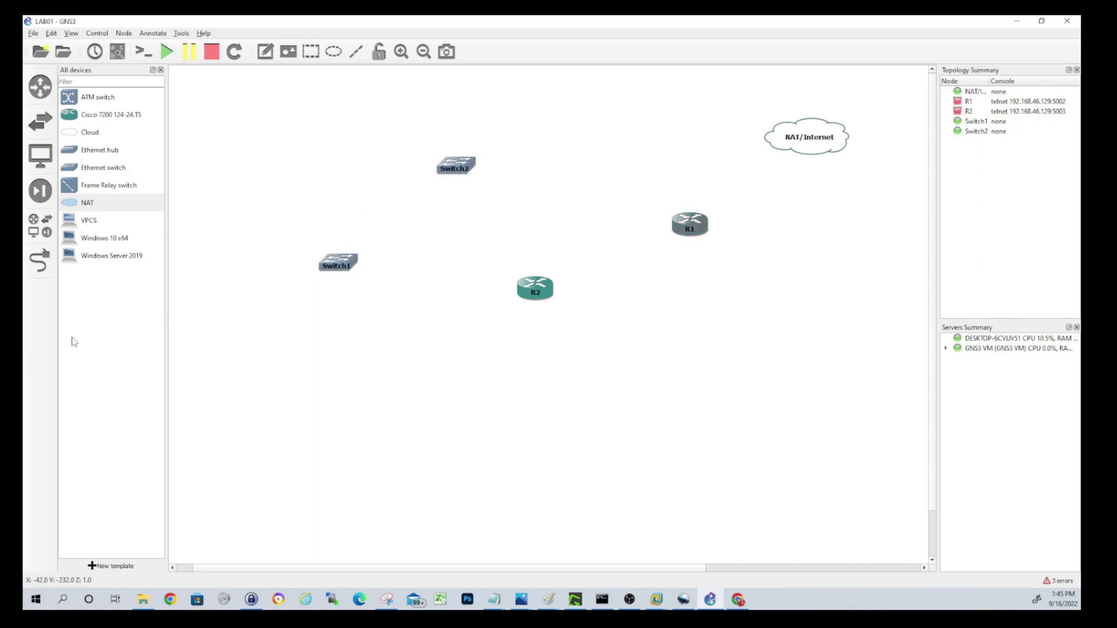
left_click(39, 261)
left_click(697, 223)
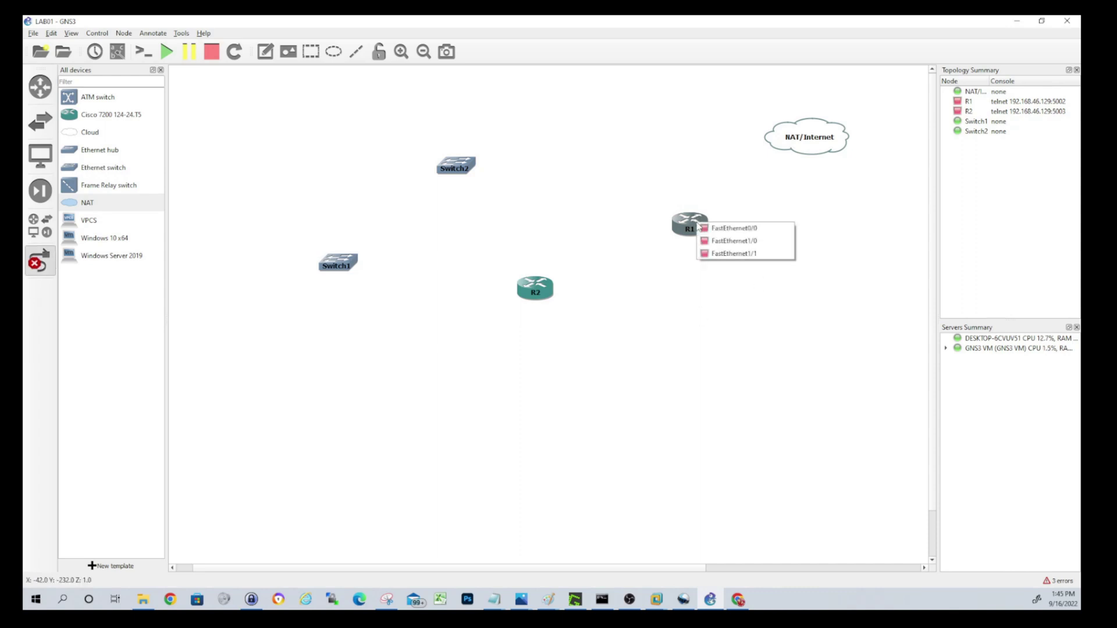
left_click(742, 233)
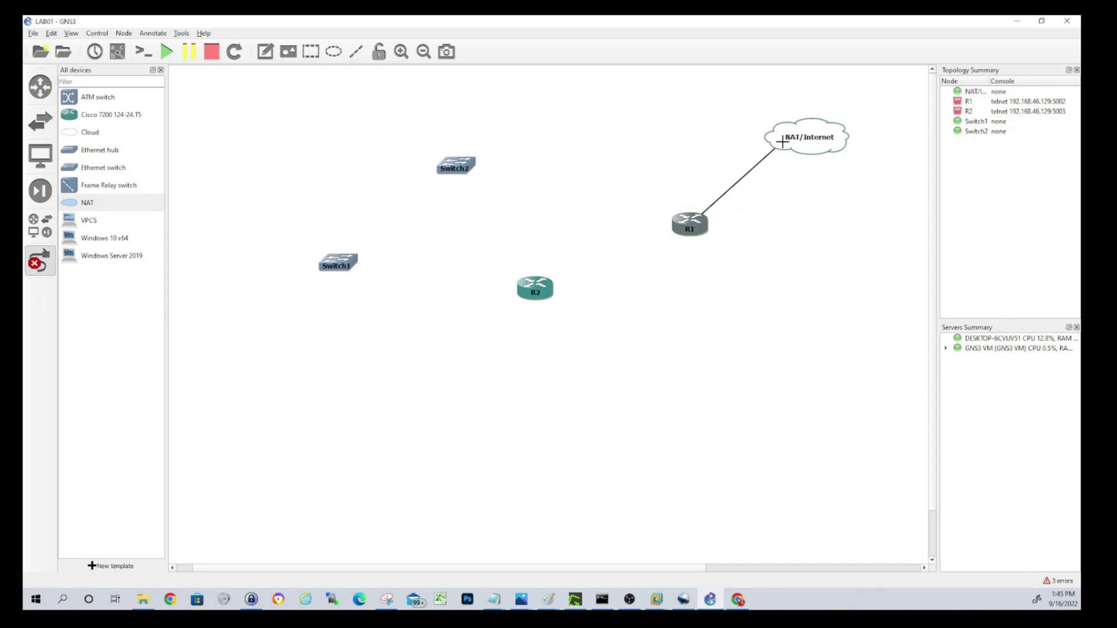
left_click(784, 144)
left_click(818, 150)
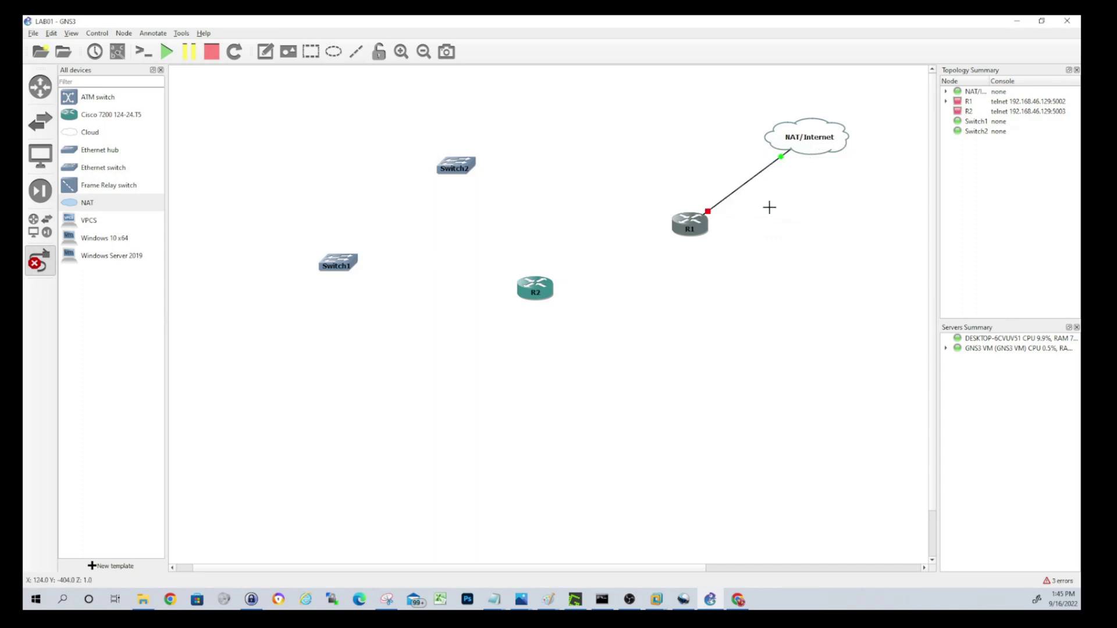
Step: Link R2's FastEthernet0/0 interface to R1's FastEthernet1/0 interface
left_click(538, 286)
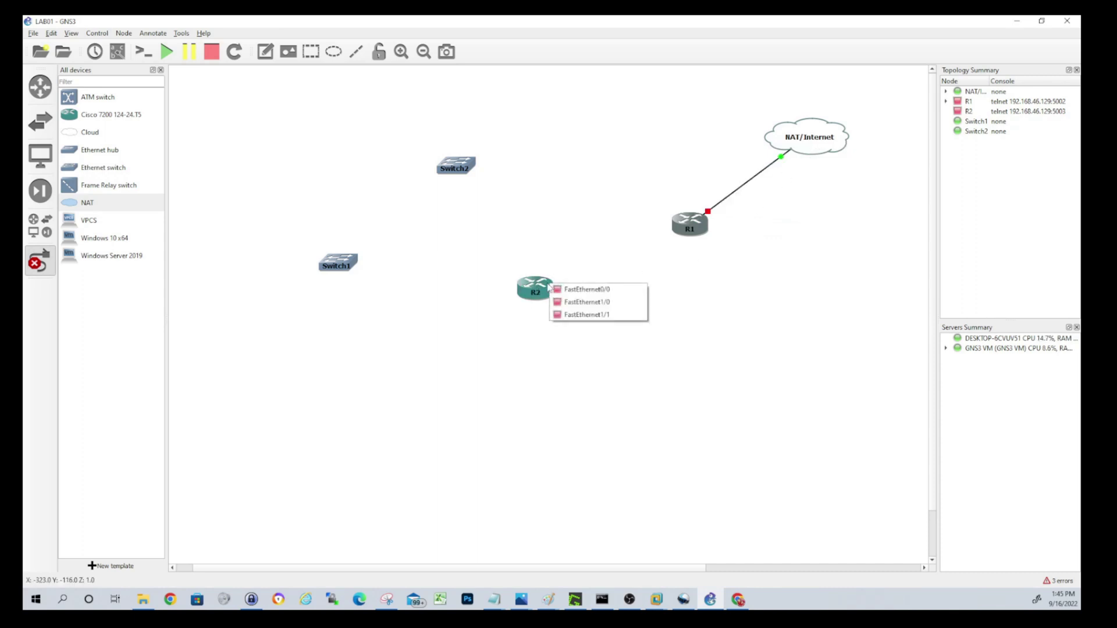
left_click(585, 289)
left_click(685, 227)
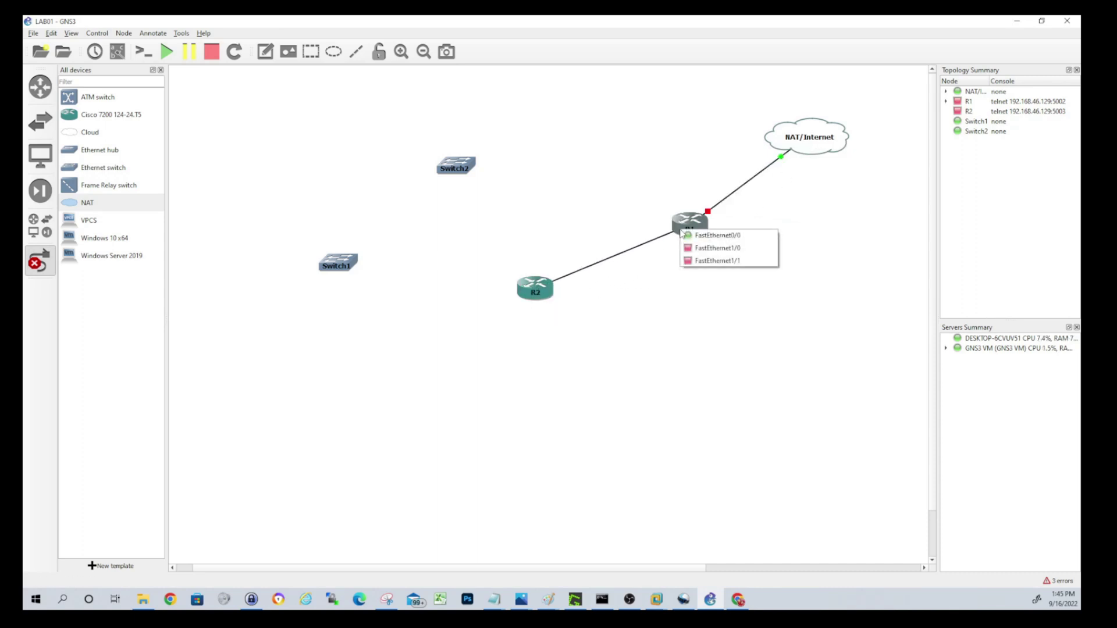
left_click(705, 248)
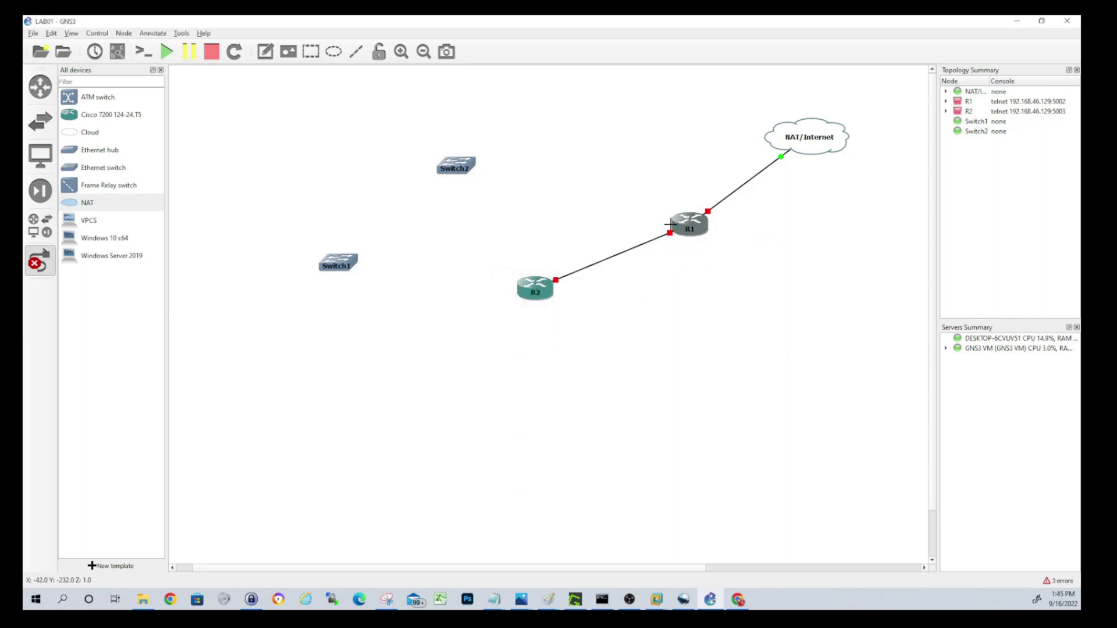
Step: Link R2's FastEthernet1/0 interface to Ethernet0 on Switch1
left_click(529, 283)
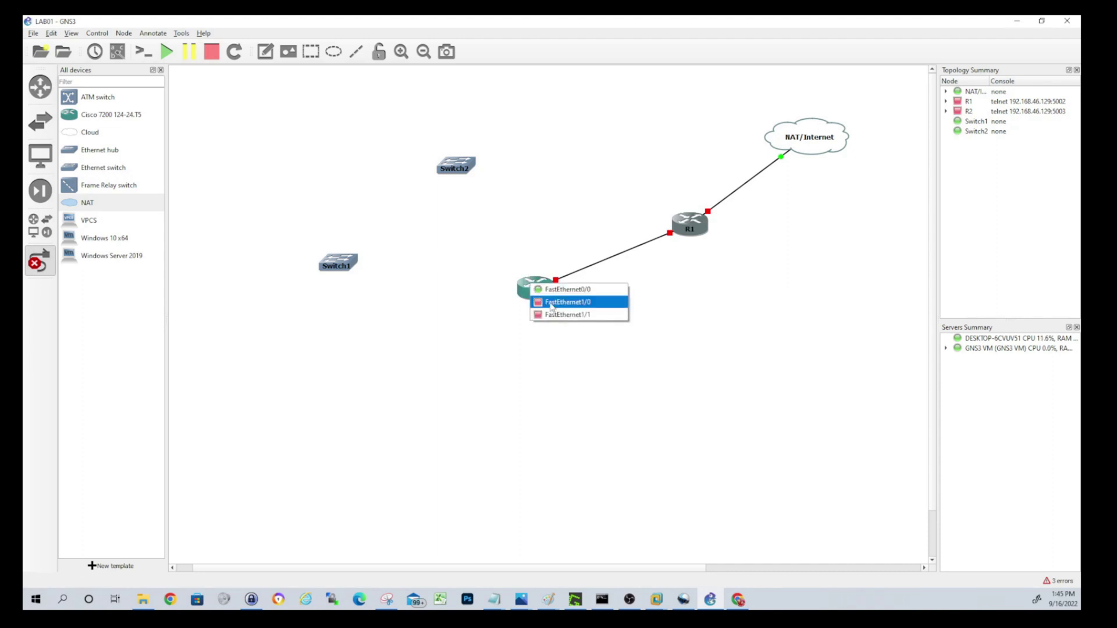
left_click(551, 304)
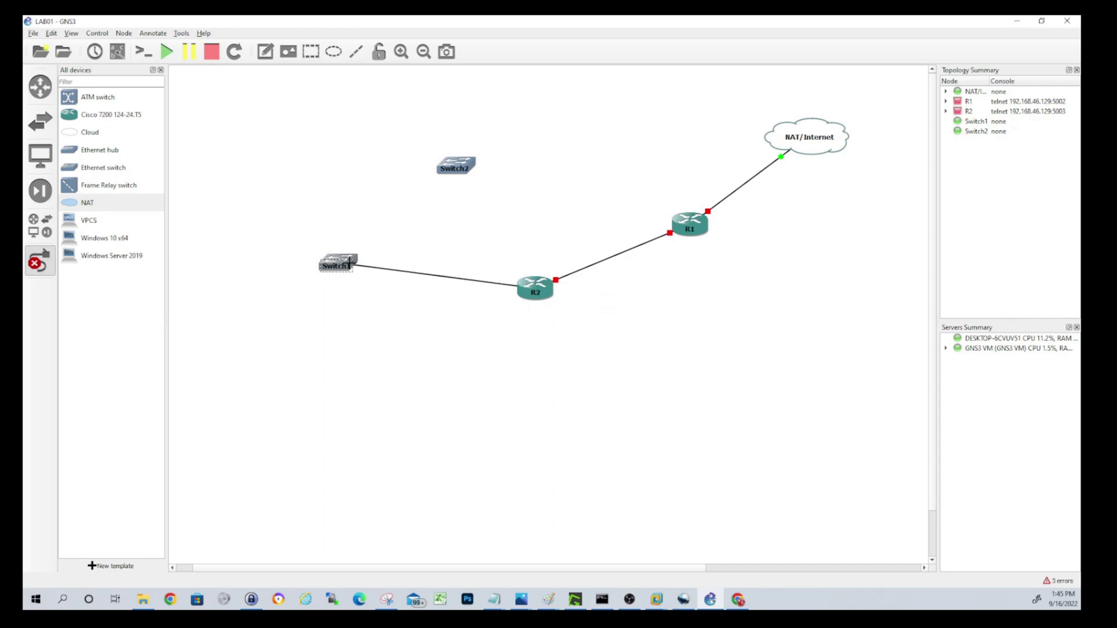
left_click(350, 264)
left_click(372, 267)
Step: Link R2's FastEthernet1/1 interface to Ethernet0 on Switch2
left_click(533, 284)
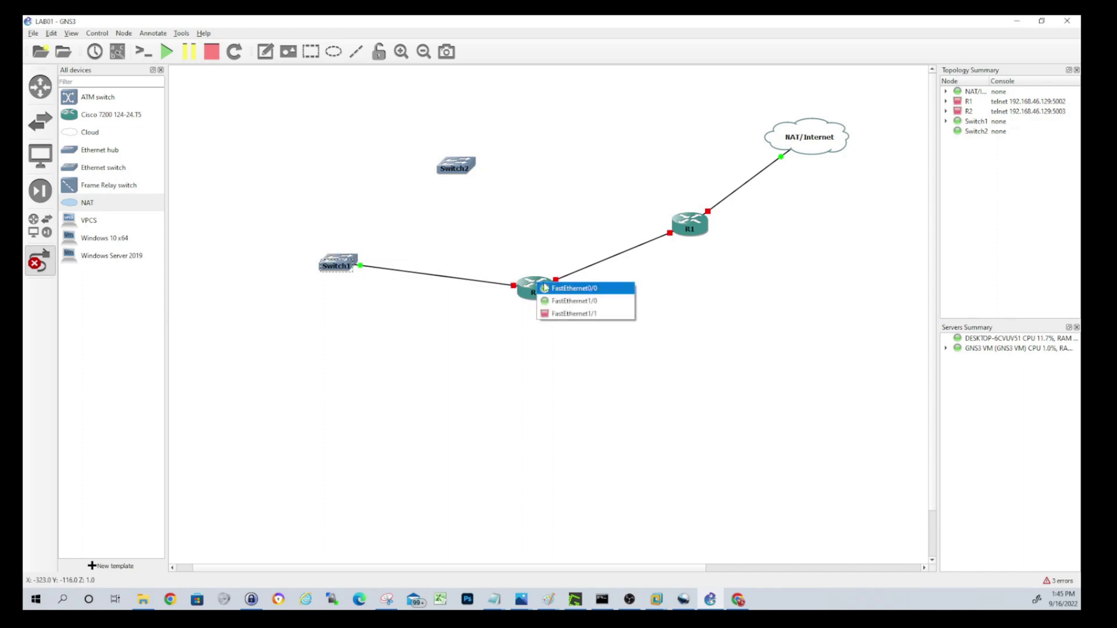
left_click(565, 315)
left_click(472, 167)
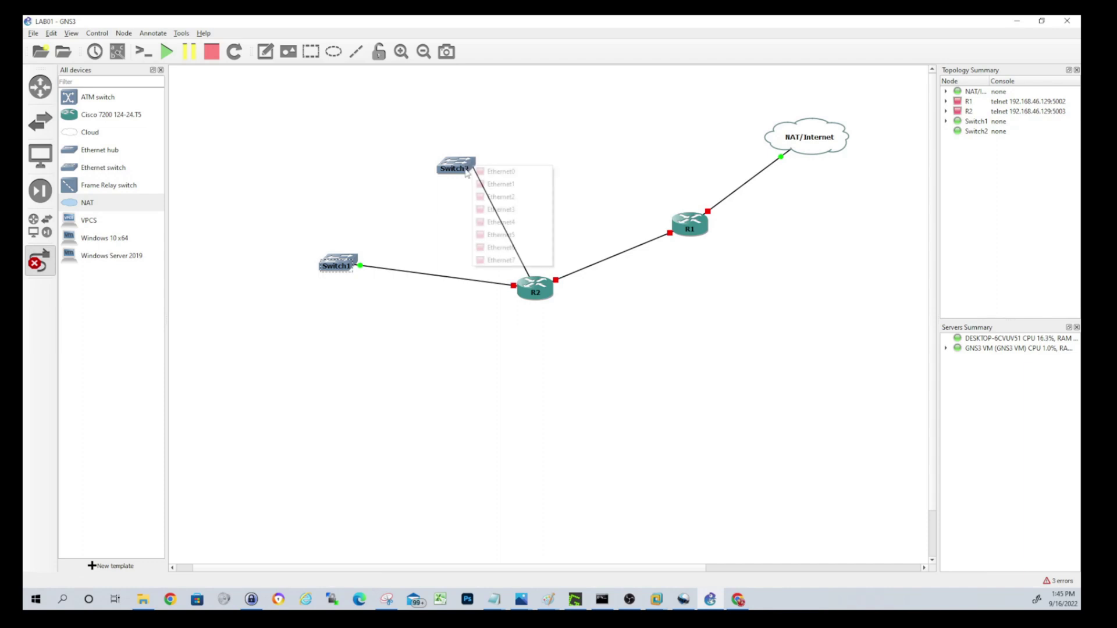
left_click(501, 171)
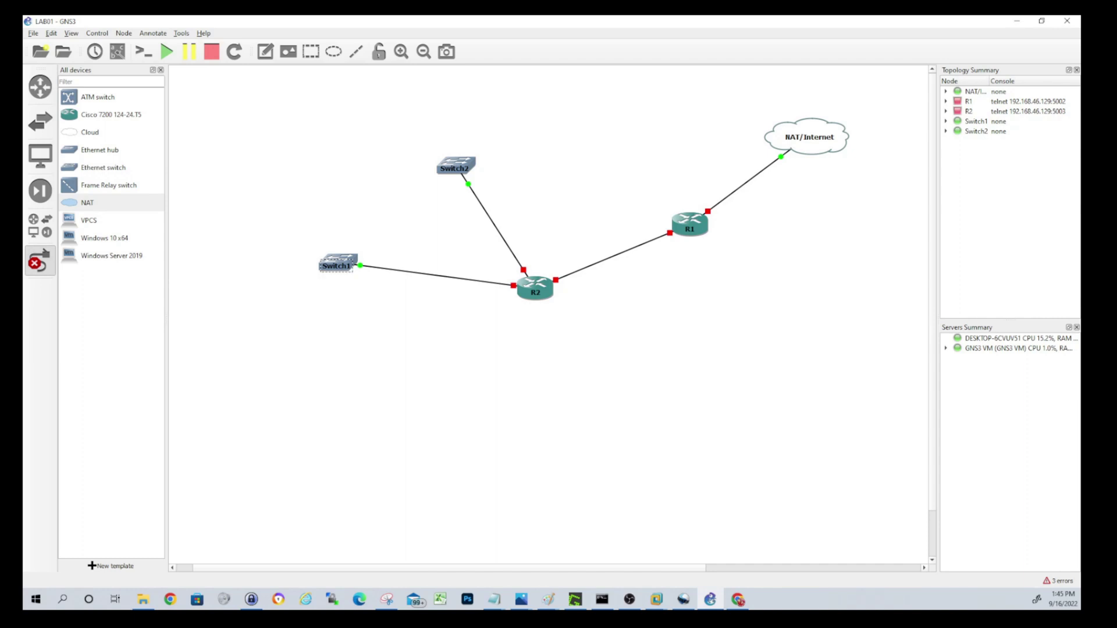
Step: Start all nodes in the topology
left_click(167, 52)
left_click(557, 319)
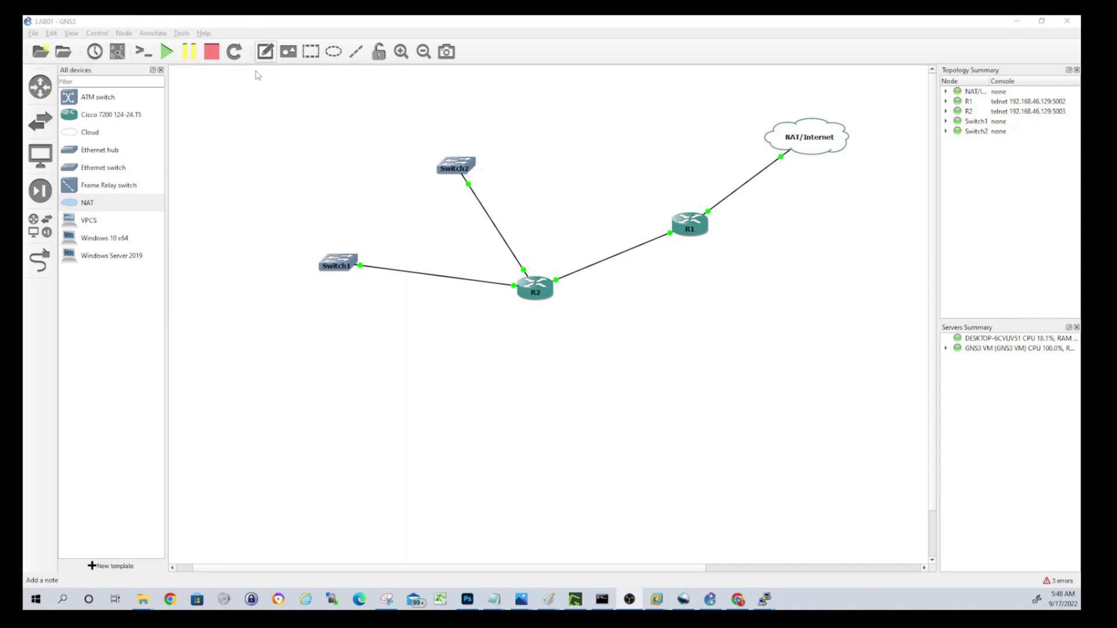
Step: Add a note reading fa0/0 beside R2, near its link to R1
left_click(267, 53)
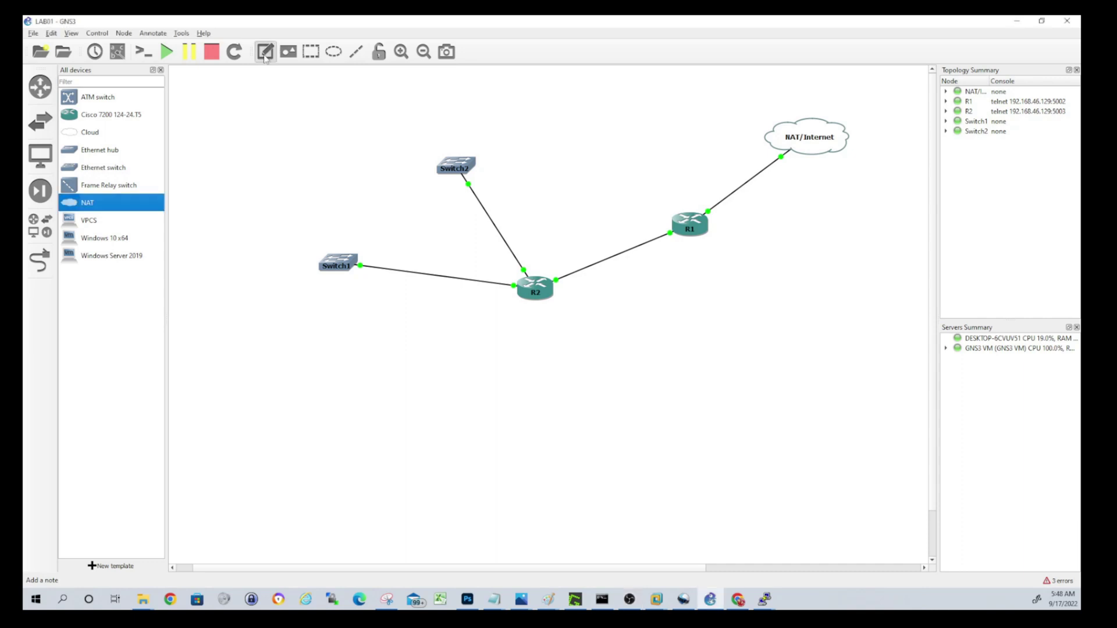
left_click(558, 293)
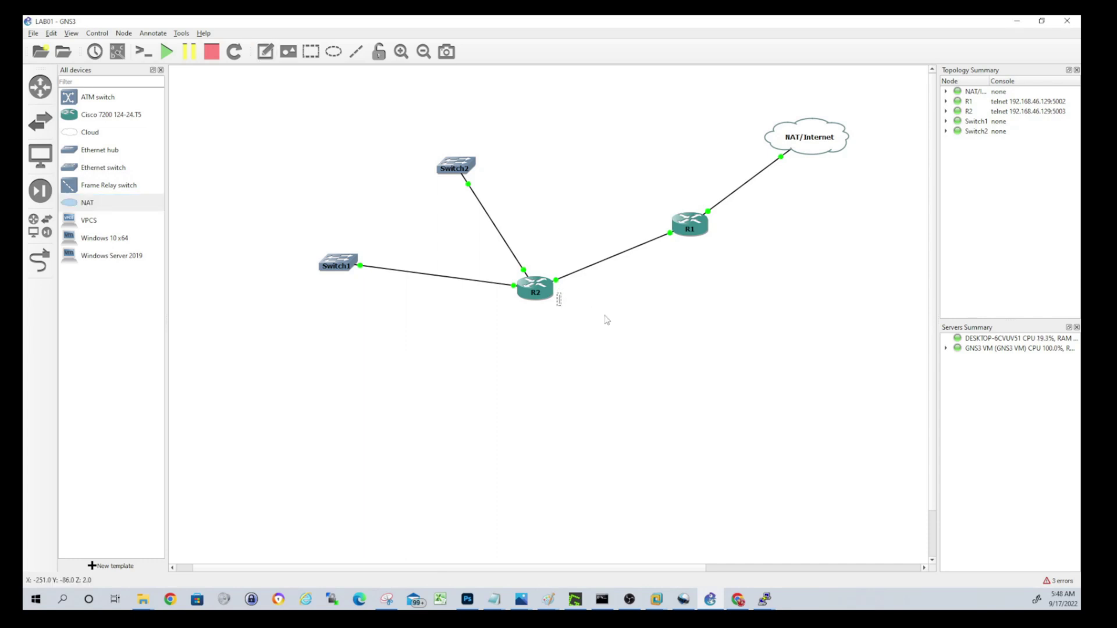
type("fa0/0")
left_click_drag(575, 305, 572, 294)
key("alt+Tab")
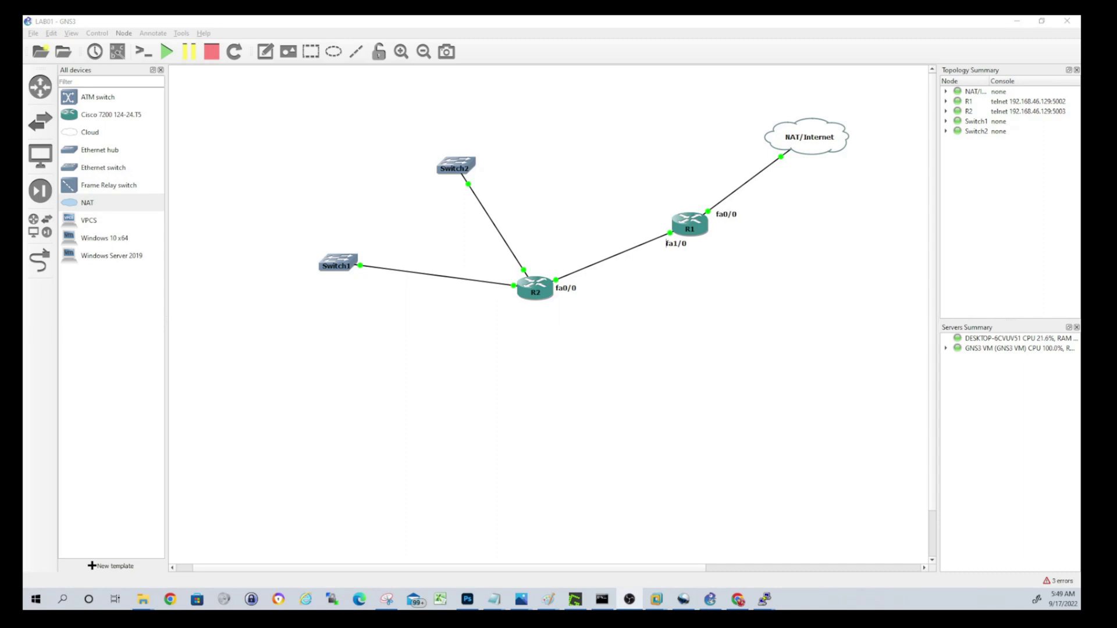
Step: Duplicate the fa0/0 note beside R2 and change the copy's text to fa1/0
left_click(564, 290)
right_click(564, 290)
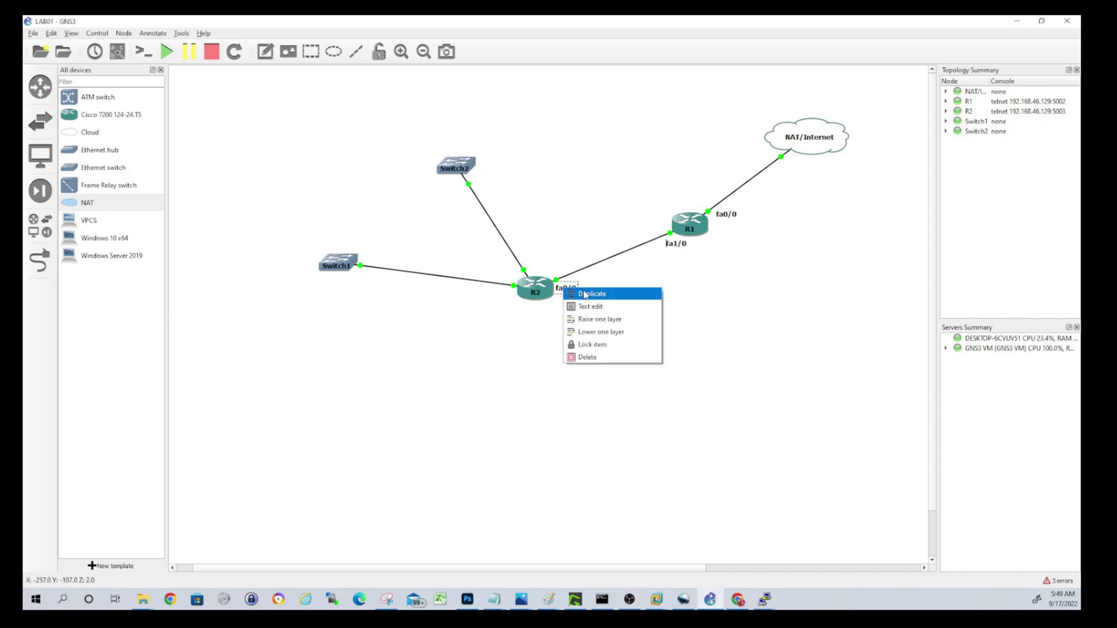
left_click(589, 294)
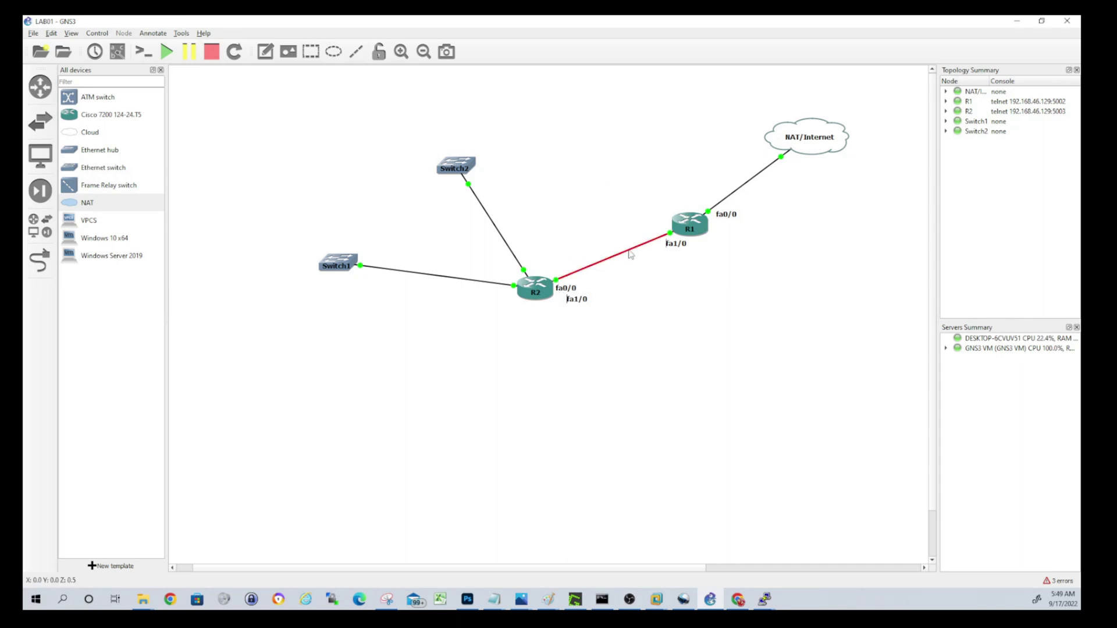
mouse_move(631, 255)
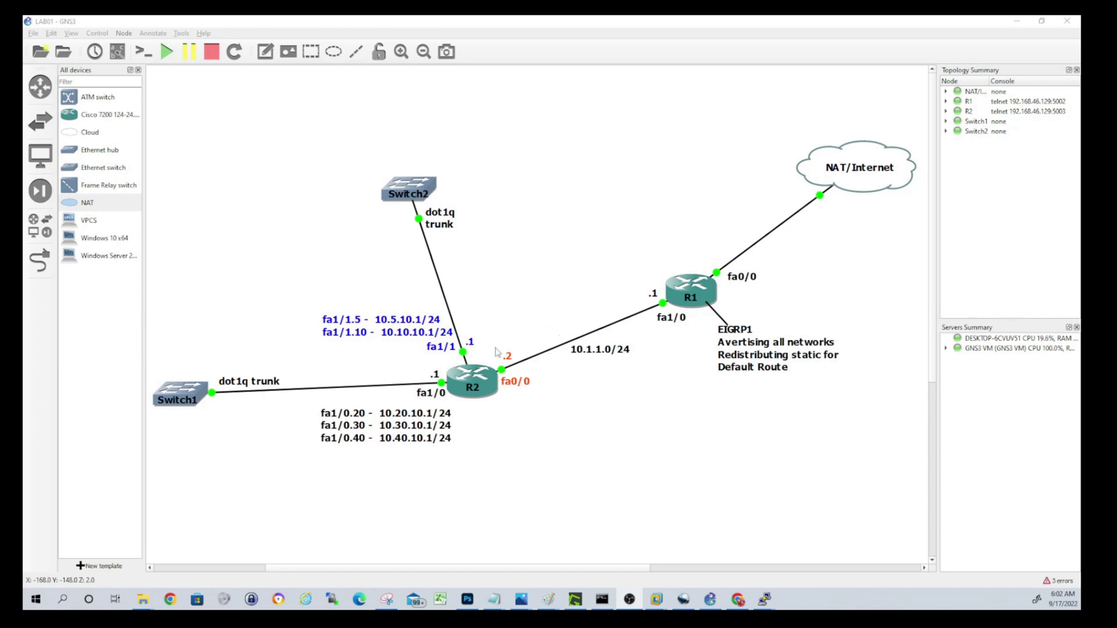
Step: Review the text and font settings of the blue note listing the fa1/1.5 and fa1/1.10 addresses
double_click(426, 336)
right_click(425, 334)
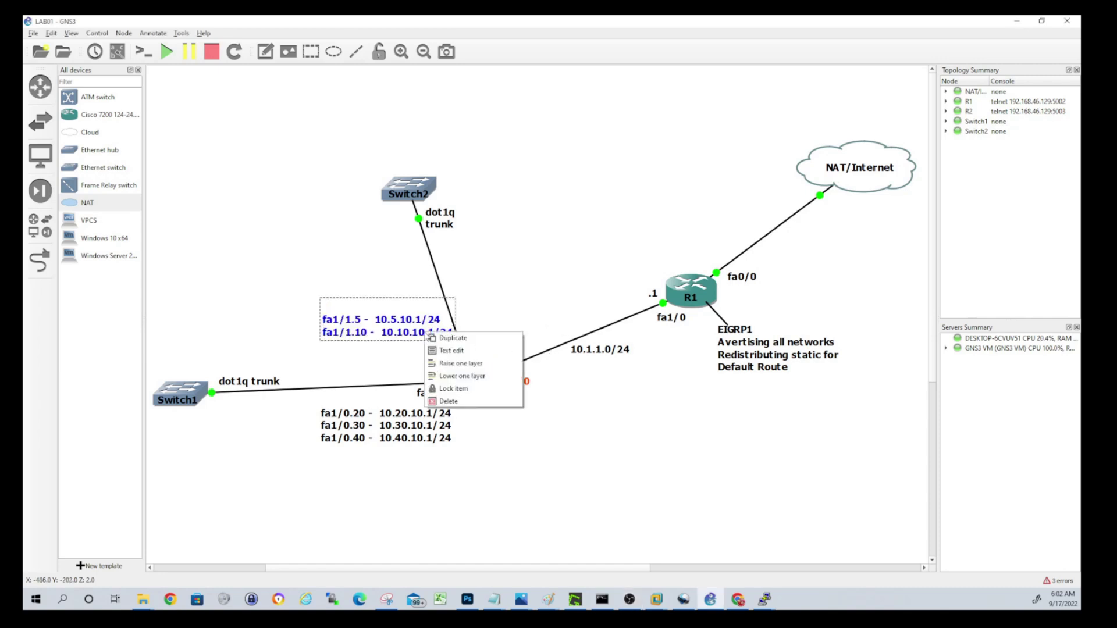
left_click(452, 351)
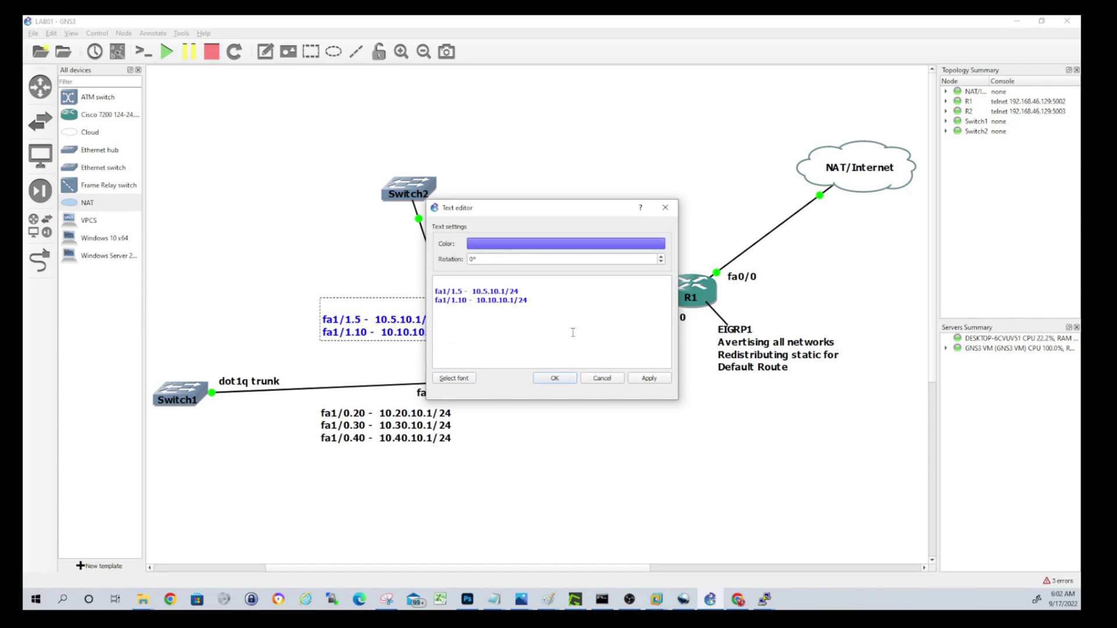
left_click(472, 384)
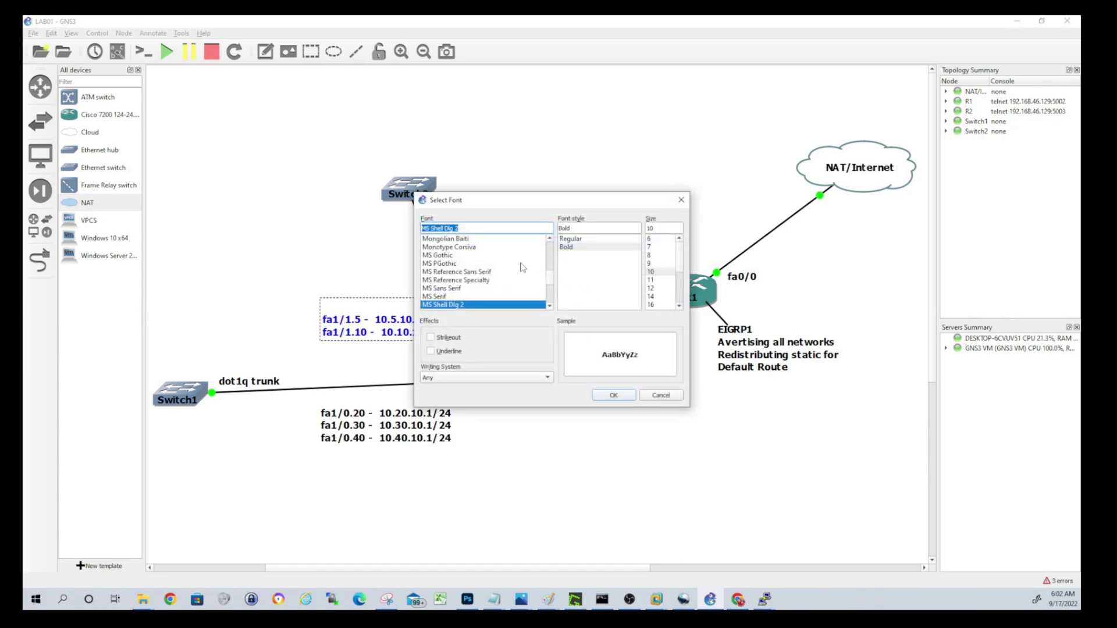
left_click(664, 397)
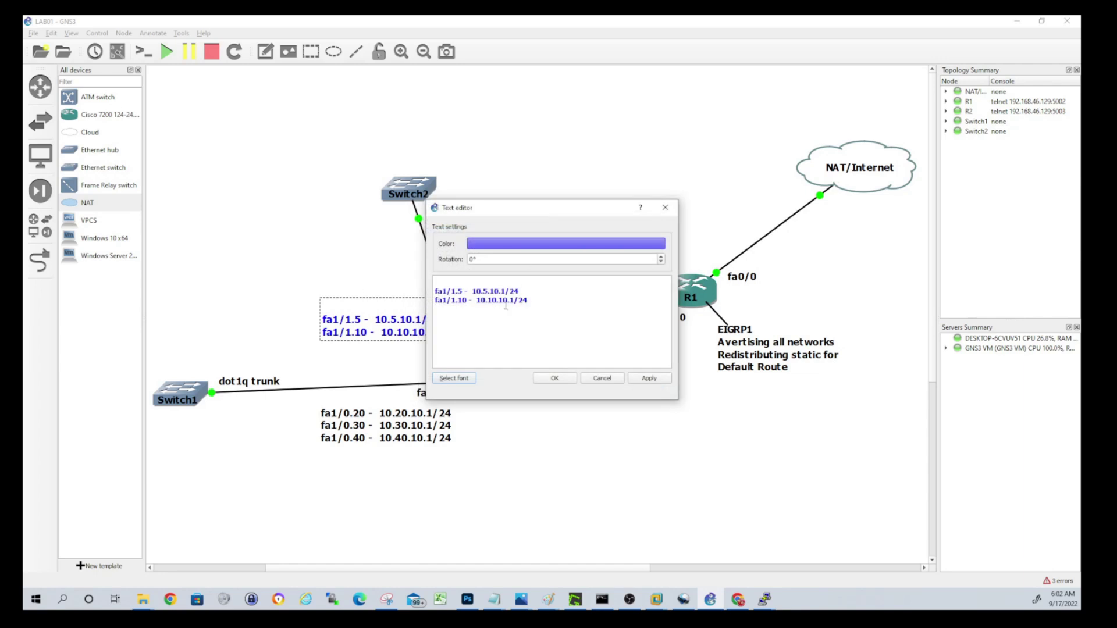
left_click(604, 381)
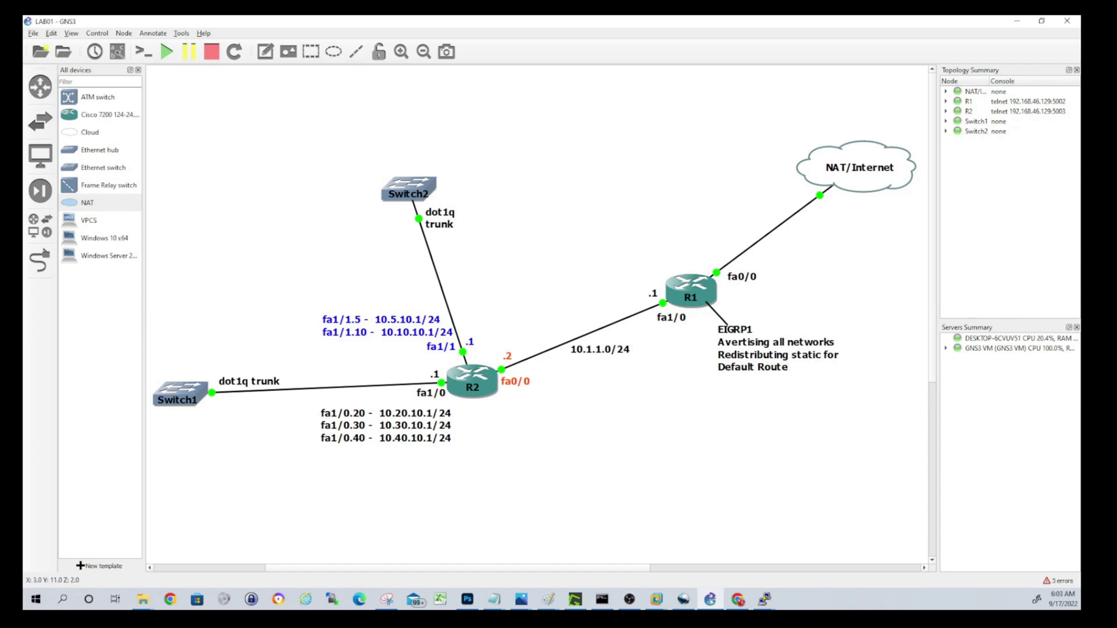
key("alt+Tab")
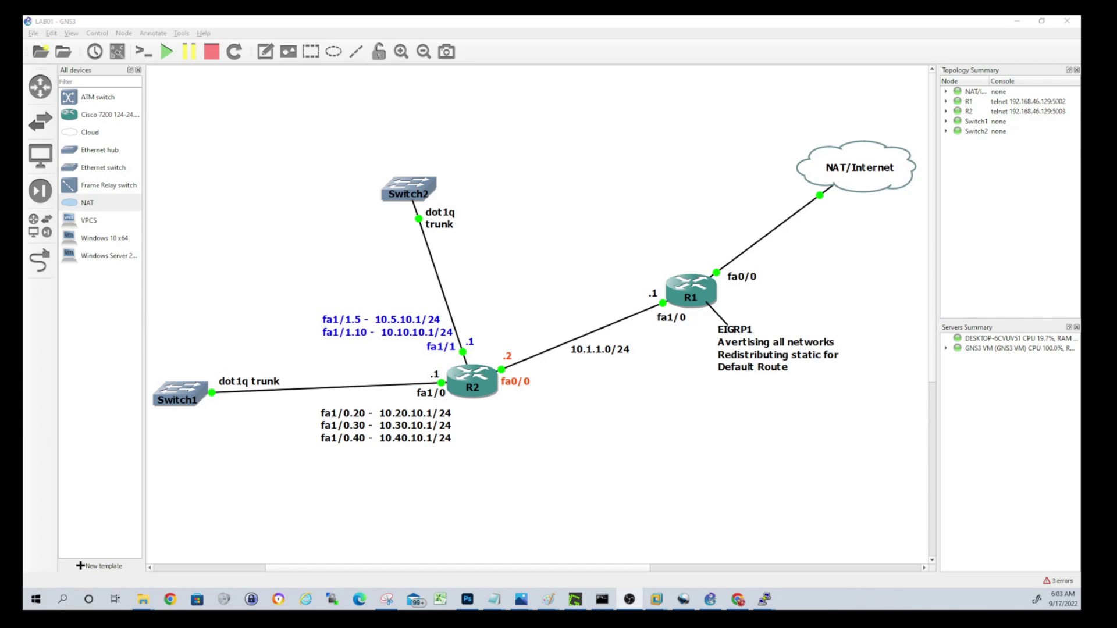
Step: Check Switch2's port configuration and which ports the link between R2 and Switch2 uses
right_click(421, 185)
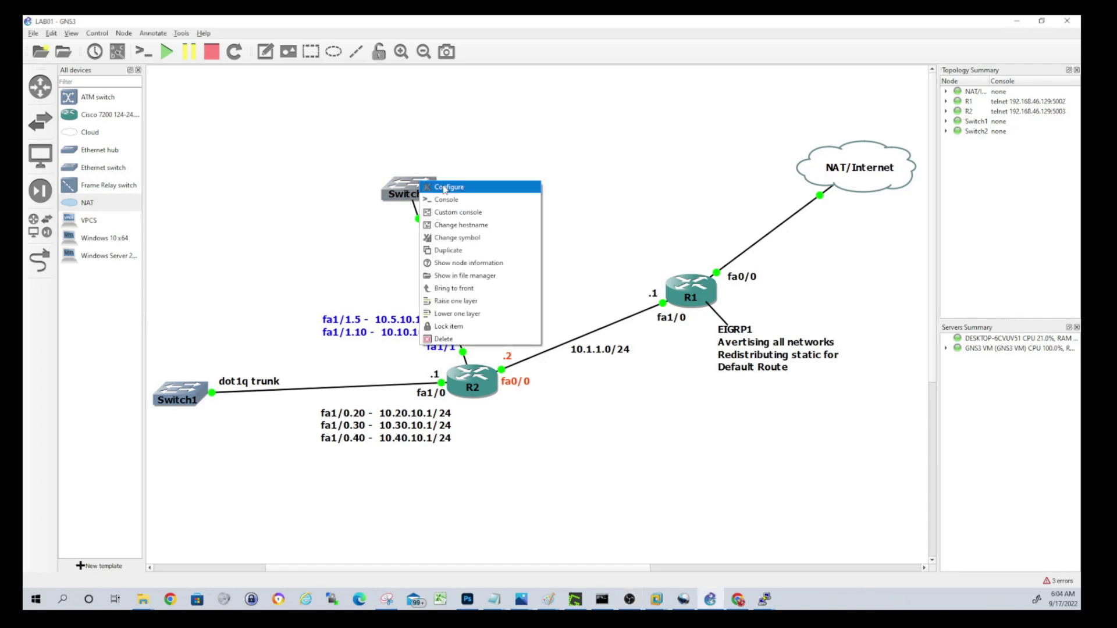
left_click(445, 187)
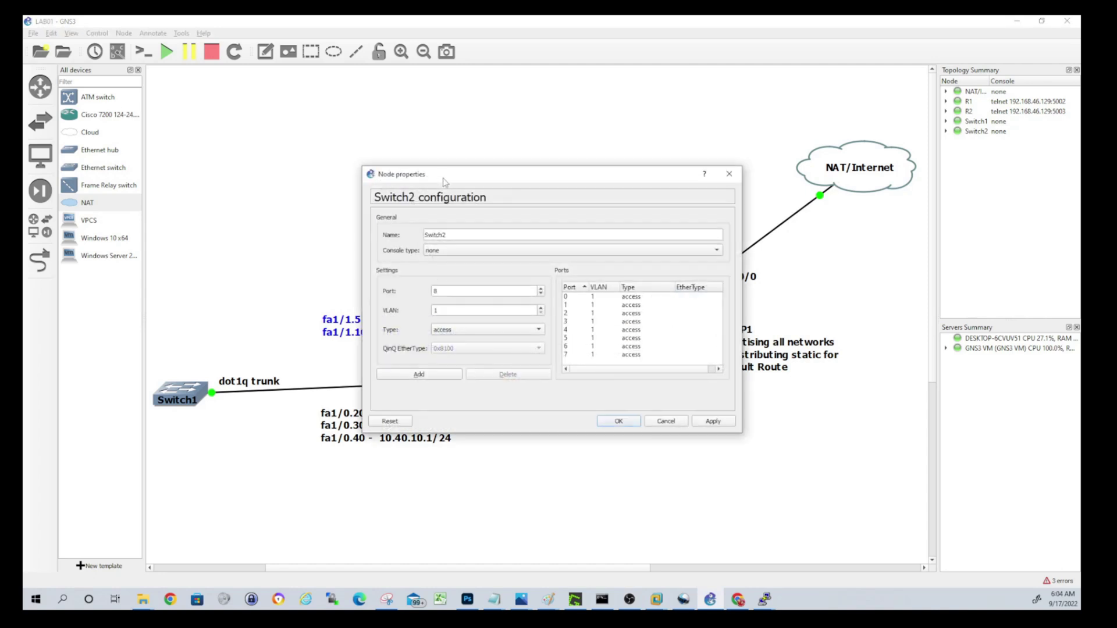
left_click_drag(446, 187, 284, 98)
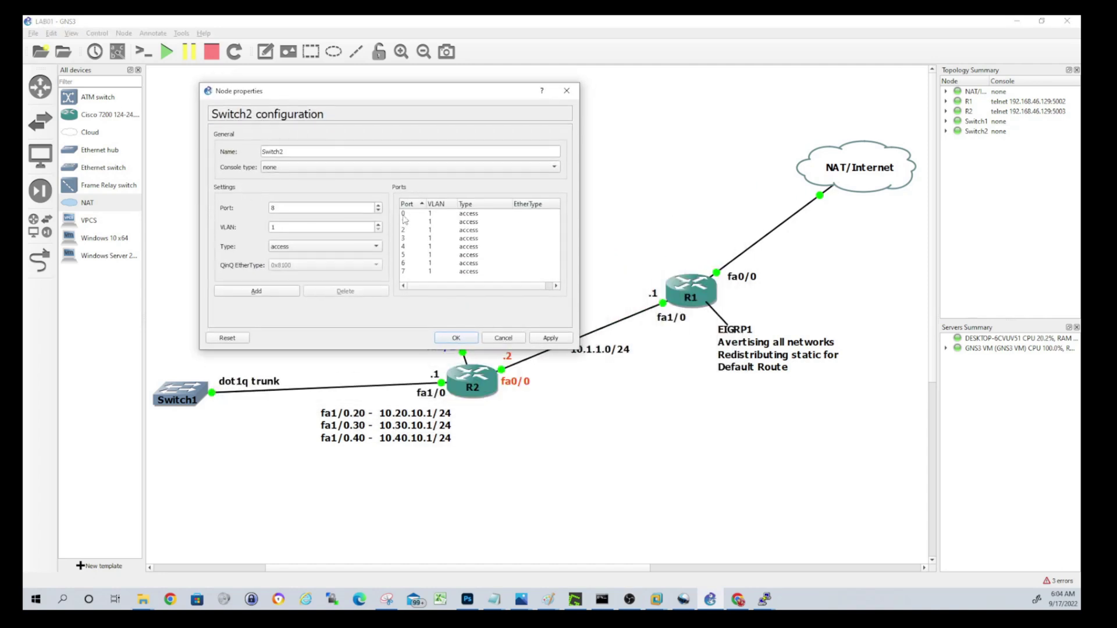
left_click(567, 91)
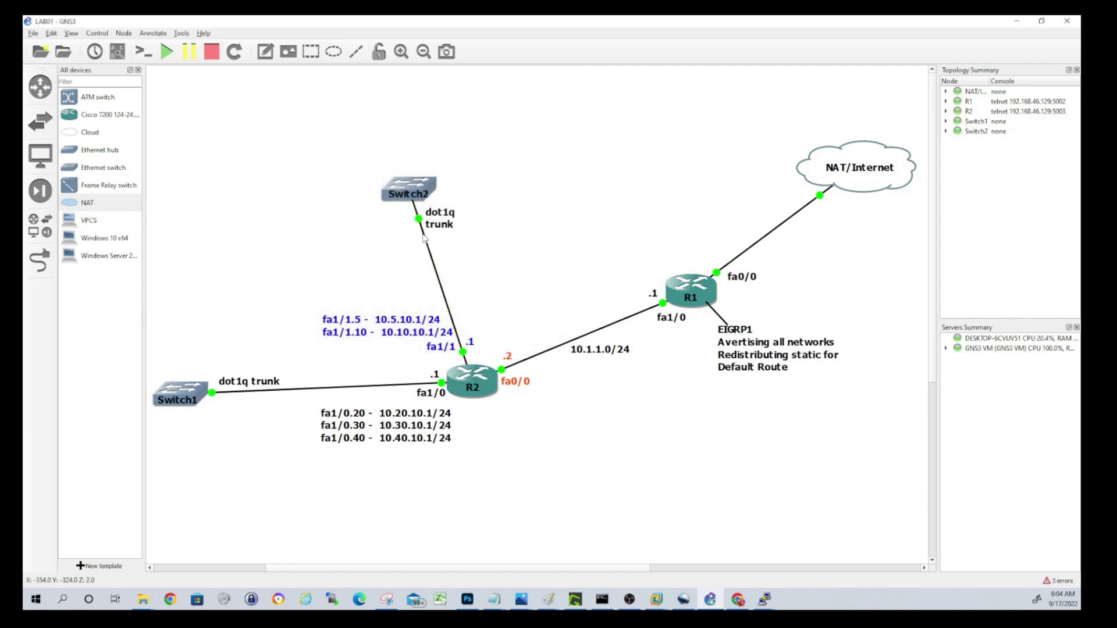
left_click(429, 252)
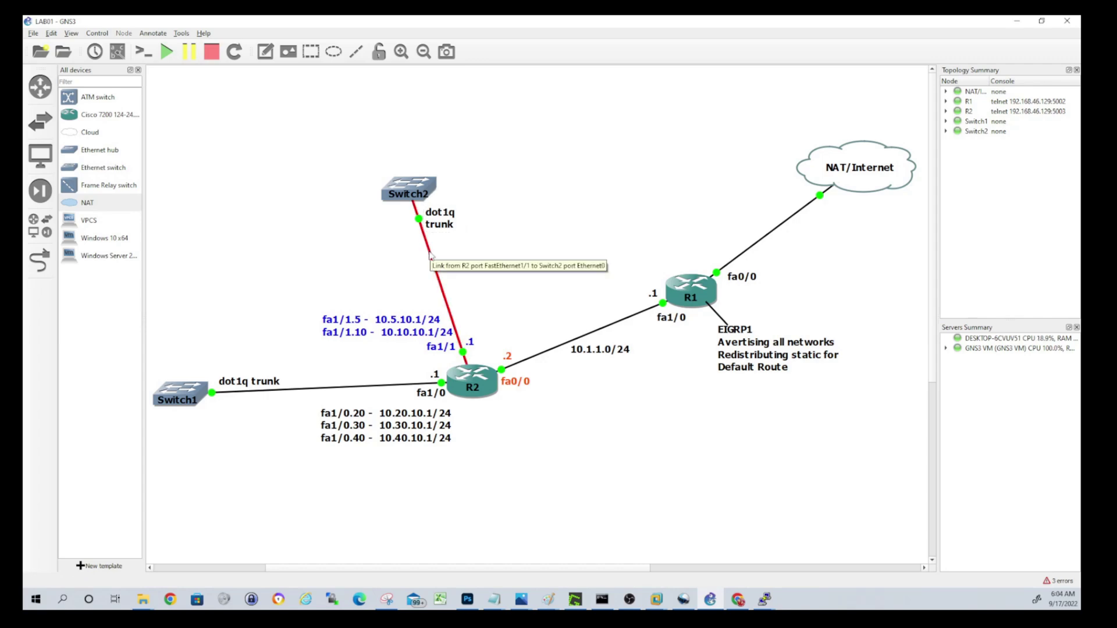
left_click(394, 215)
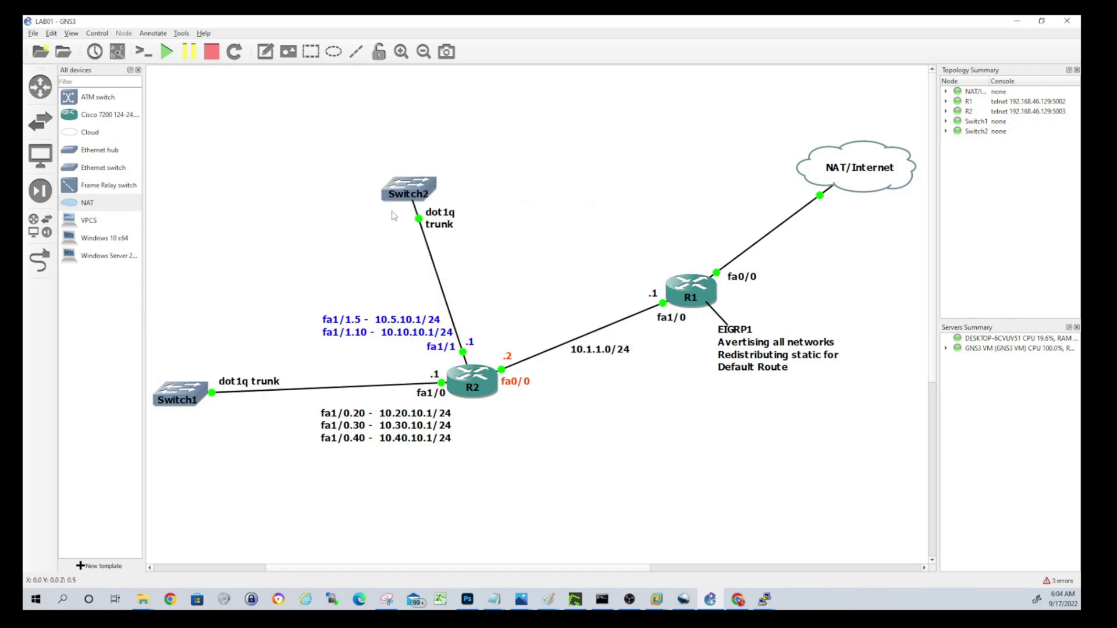
Step: Configure port 0 of Switch2 as a dot1q trunk with VLAN 1
right_click(411, 185)
left_click(443, 188)
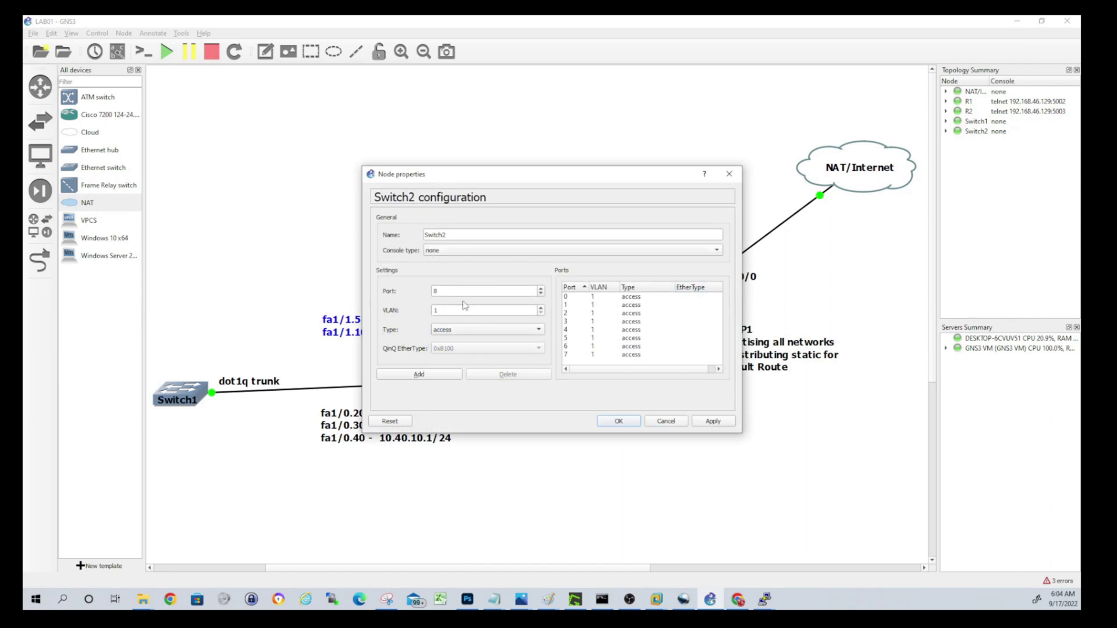
left_click_drag(444, 293, 409, 294)
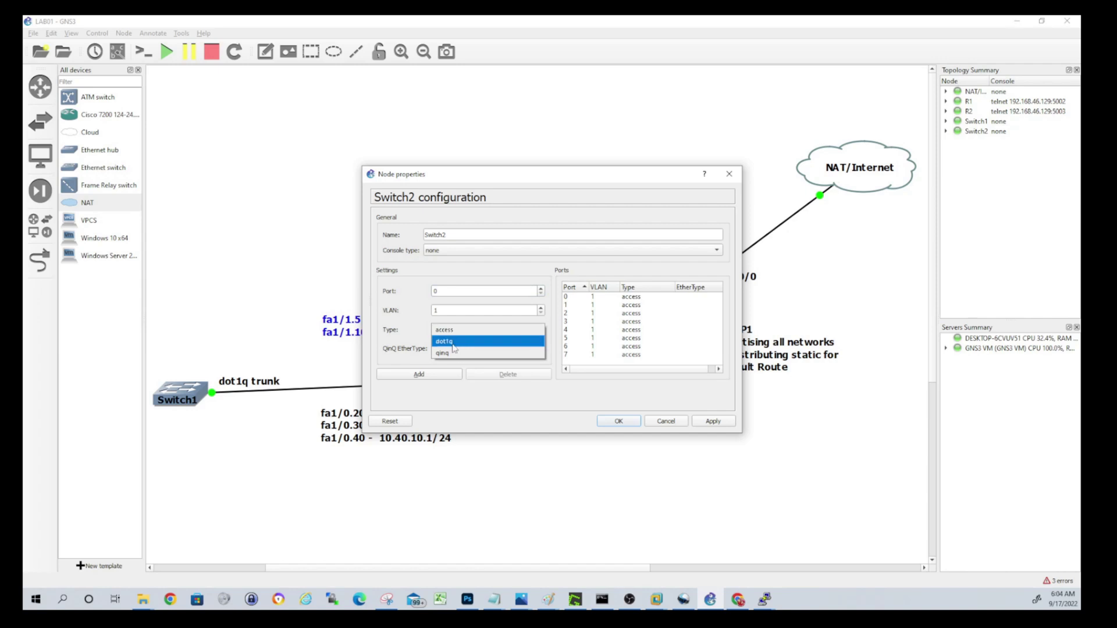
left_click(452, 342)
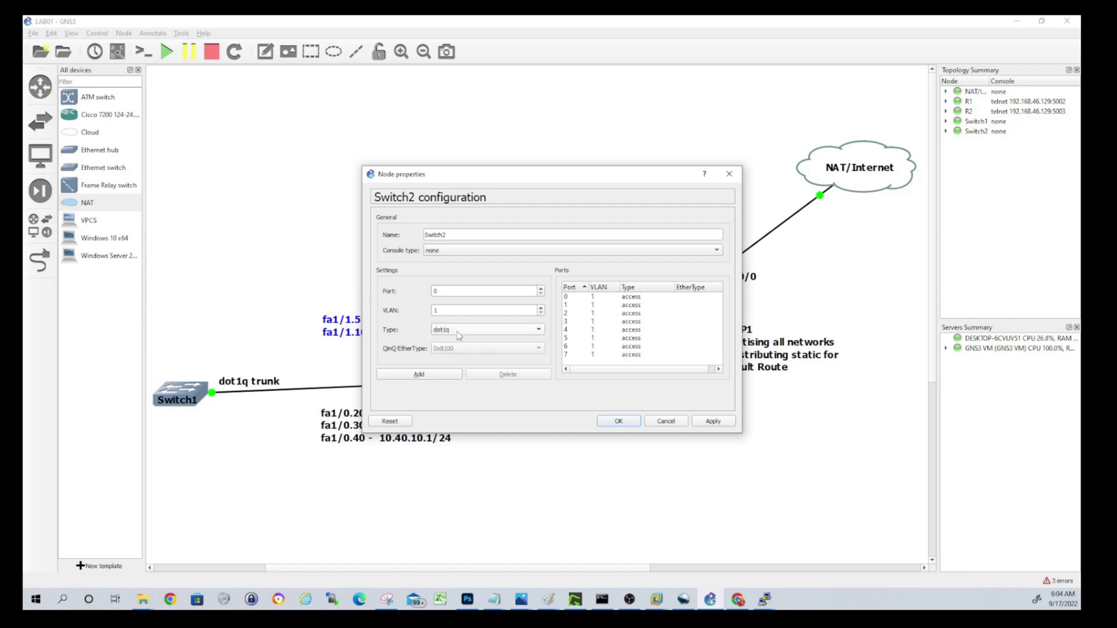
left_click(419, 373)
left_click(626, 421)
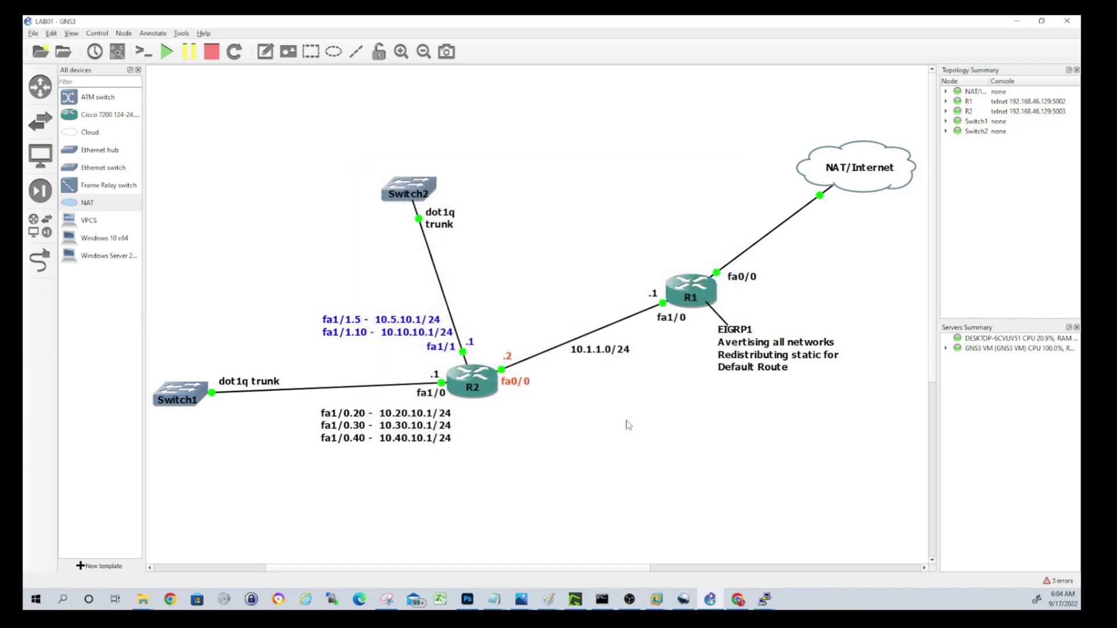
Step: Configure port 0 of Switch1 as a dot1q trunk with VLAN 1
right_click(184, 390)
left_click(198, 397)
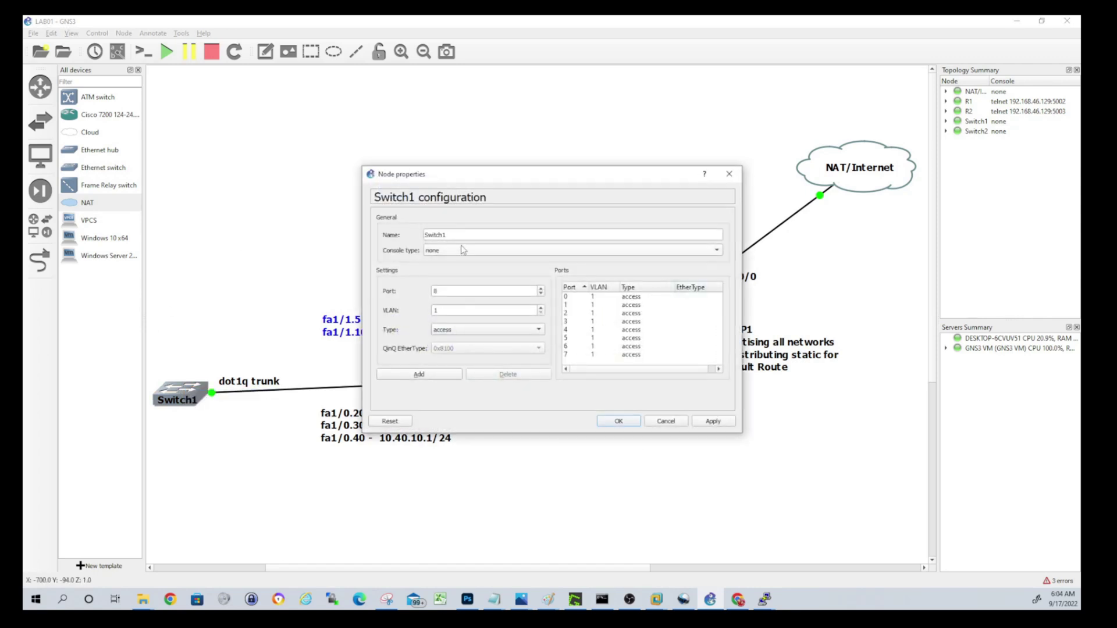
double_click(446, 291)
type("0")
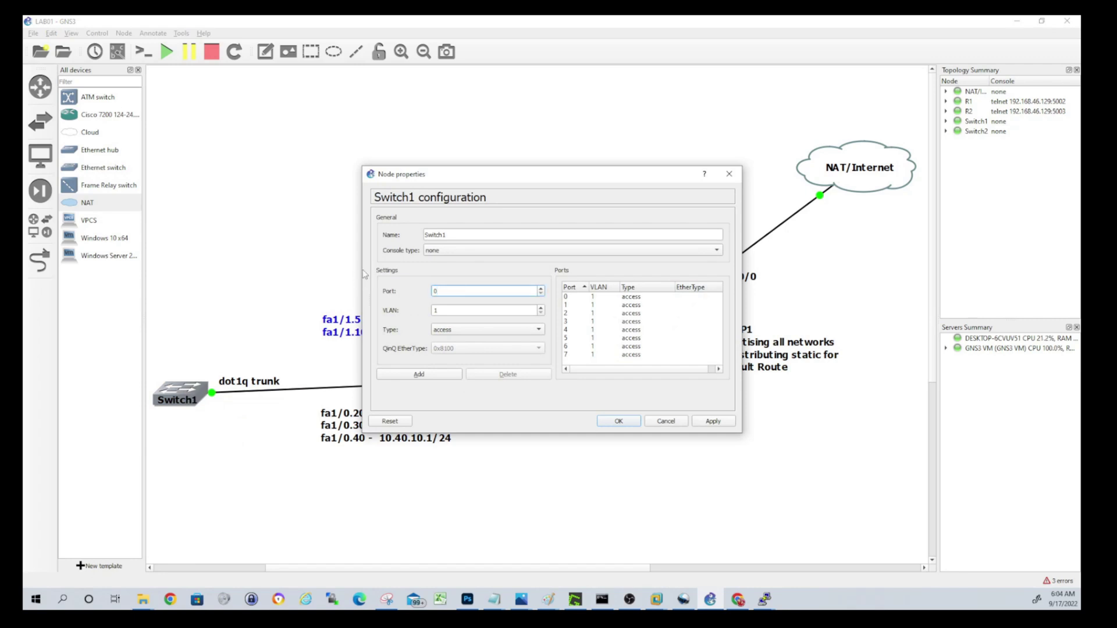
left_click(451, 329)
left_click(450, 343)
left_click(430, 375)
left_click(600, 425)
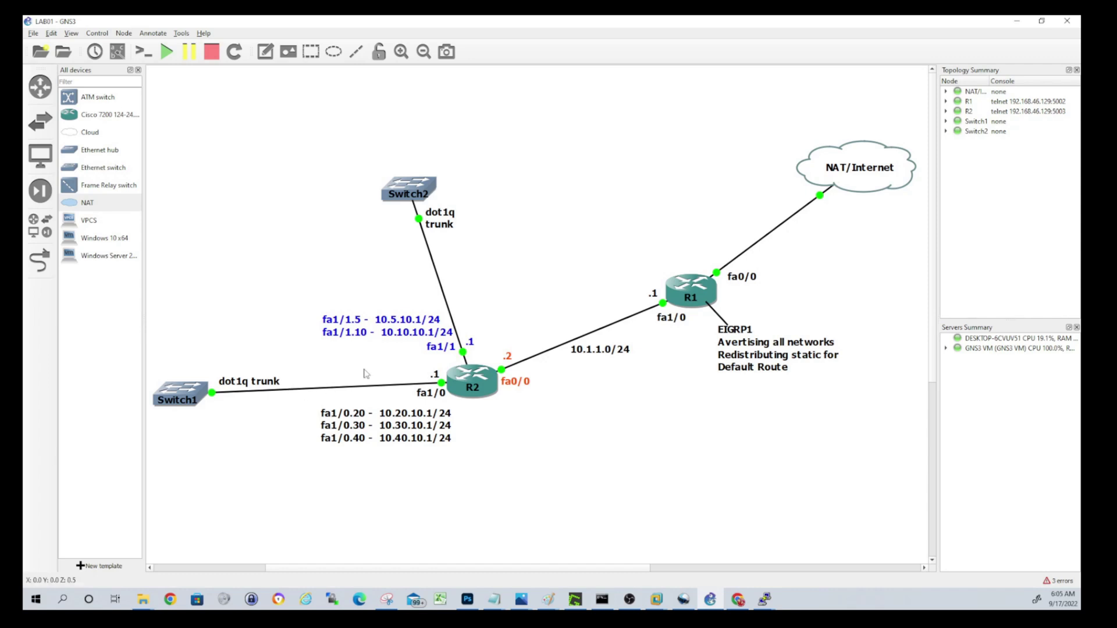
Step: Open R2's console, enlarge its window over the topology and bring up a fresh privileged prompt
right_click(488, 387)
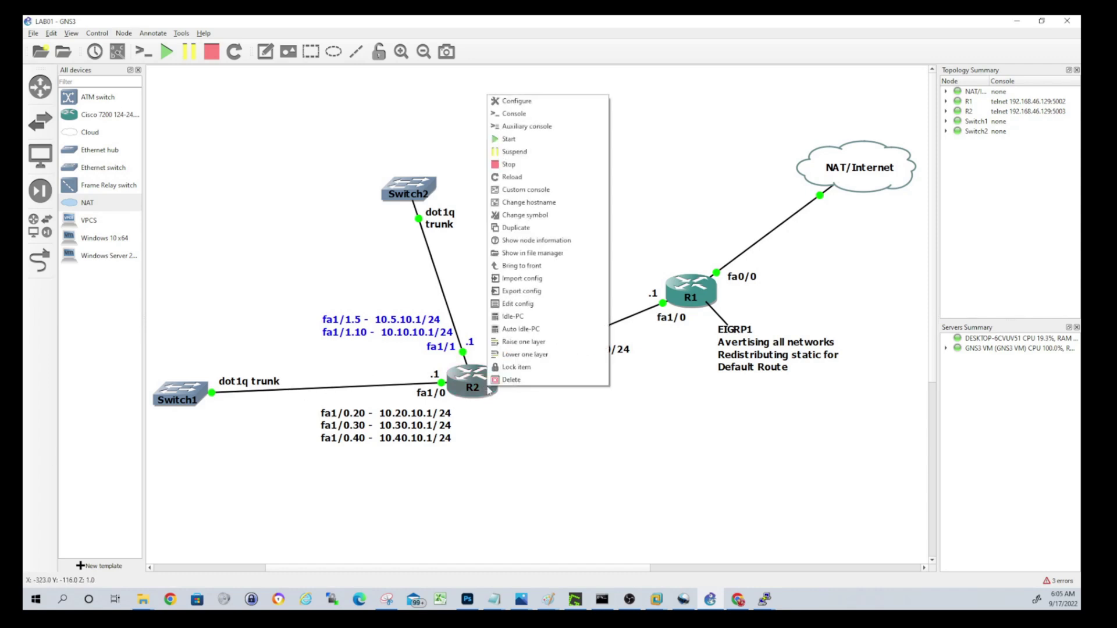
left_click(518, 101)
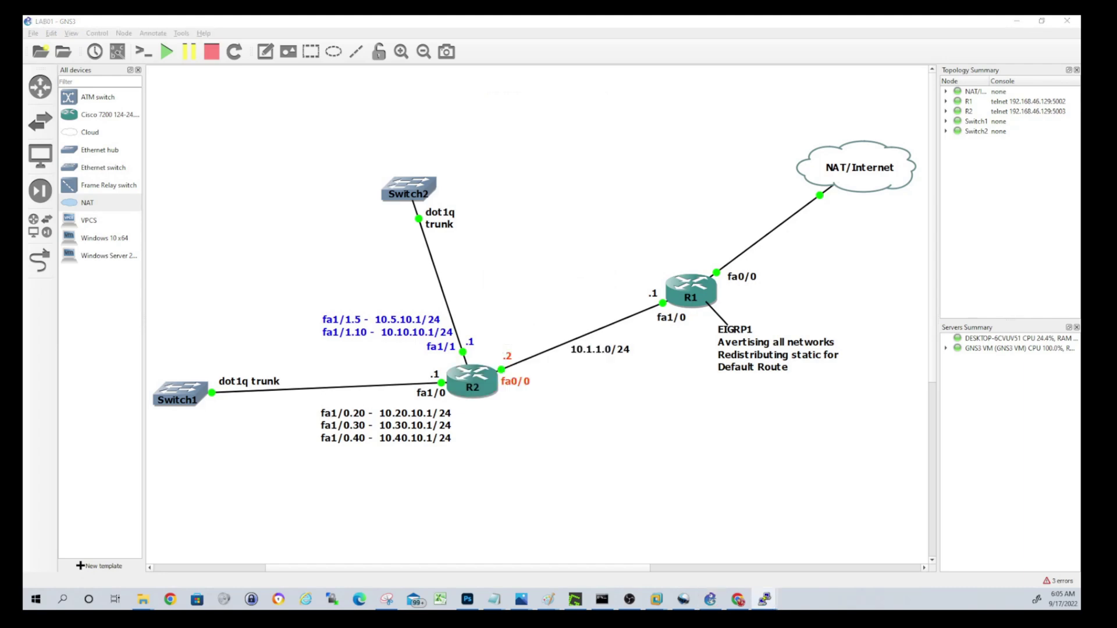
left_click_drag(446, 217, 438, 182)
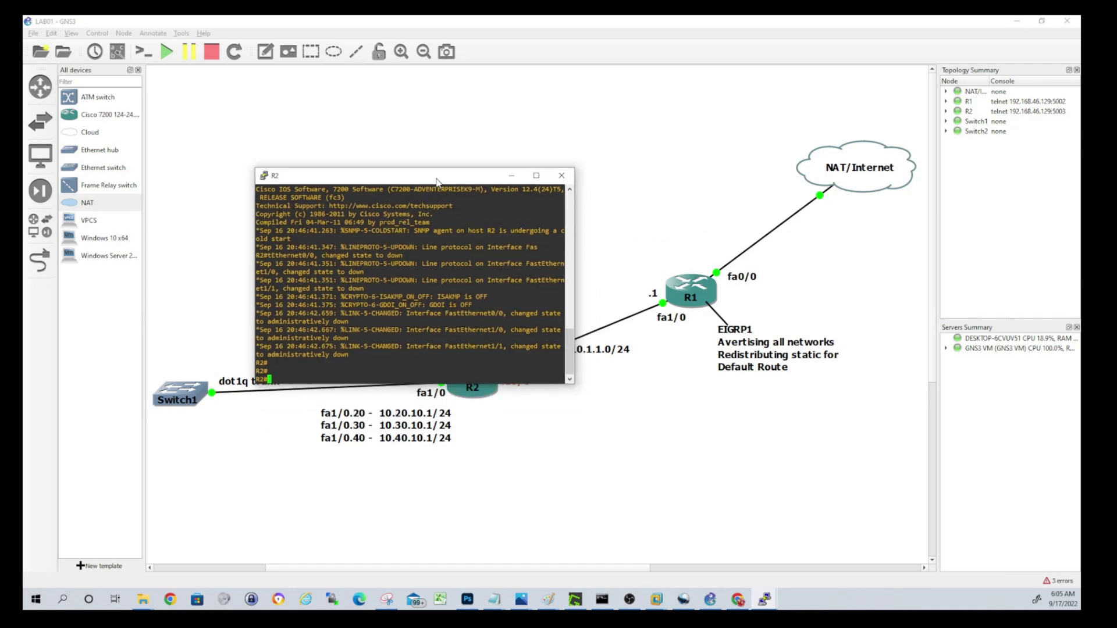
left_click_drag(575, 383, 745, 551)
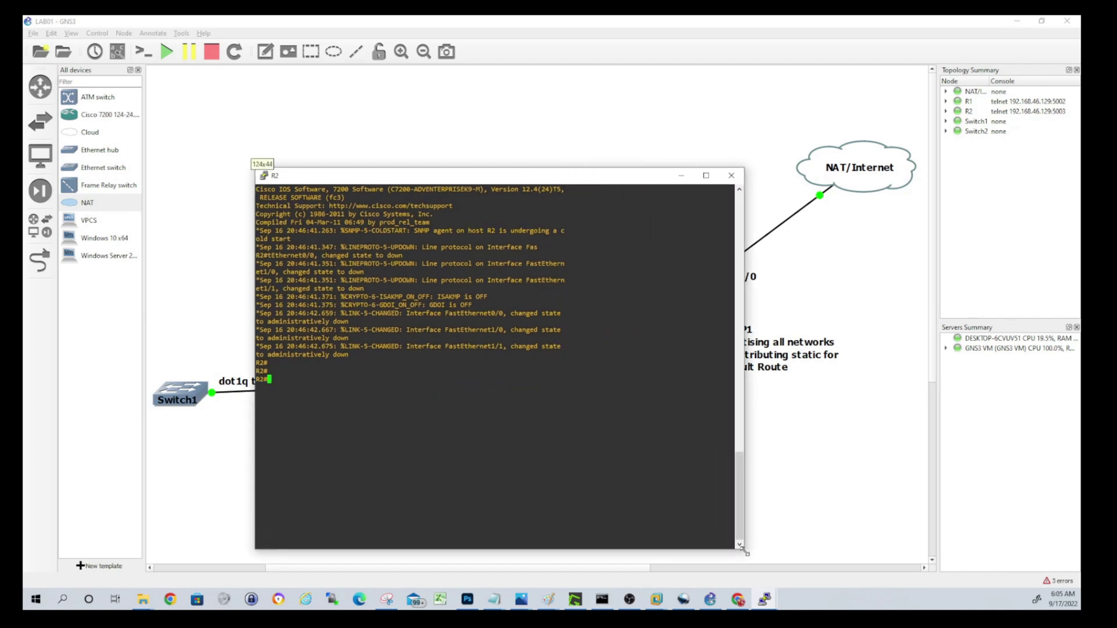
key("Return")
key("Return")
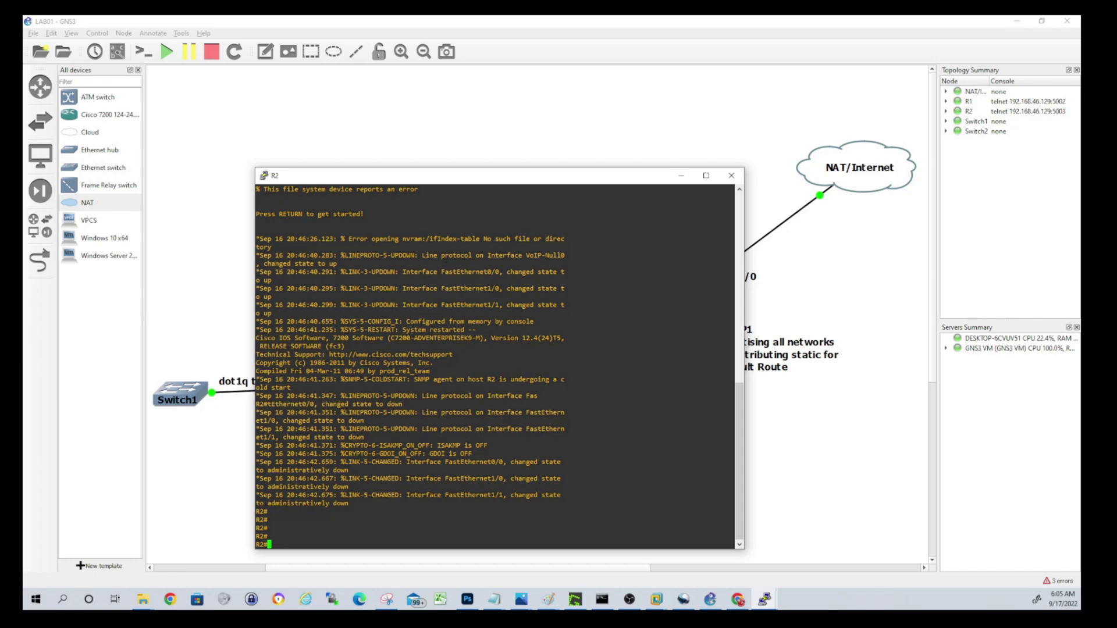
Step: Try to apply R2's script covering fa0/0, fa1/0 with its subinterfaces, EIGRP 1 and fa2/0, and check the console output
key("alt+Tab")
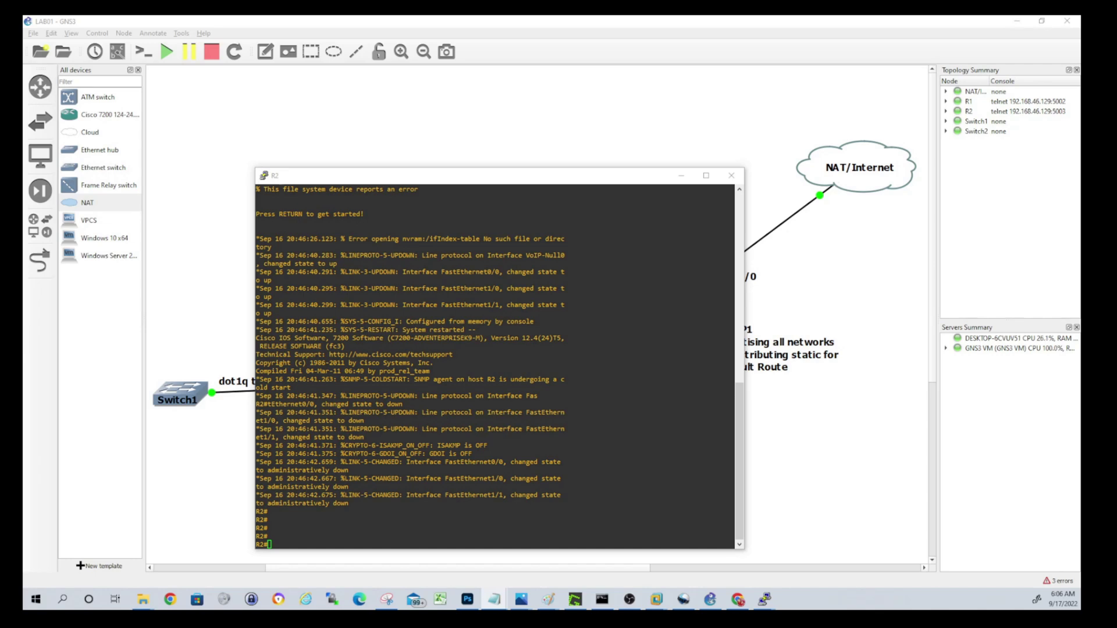
right_click(358, 515)
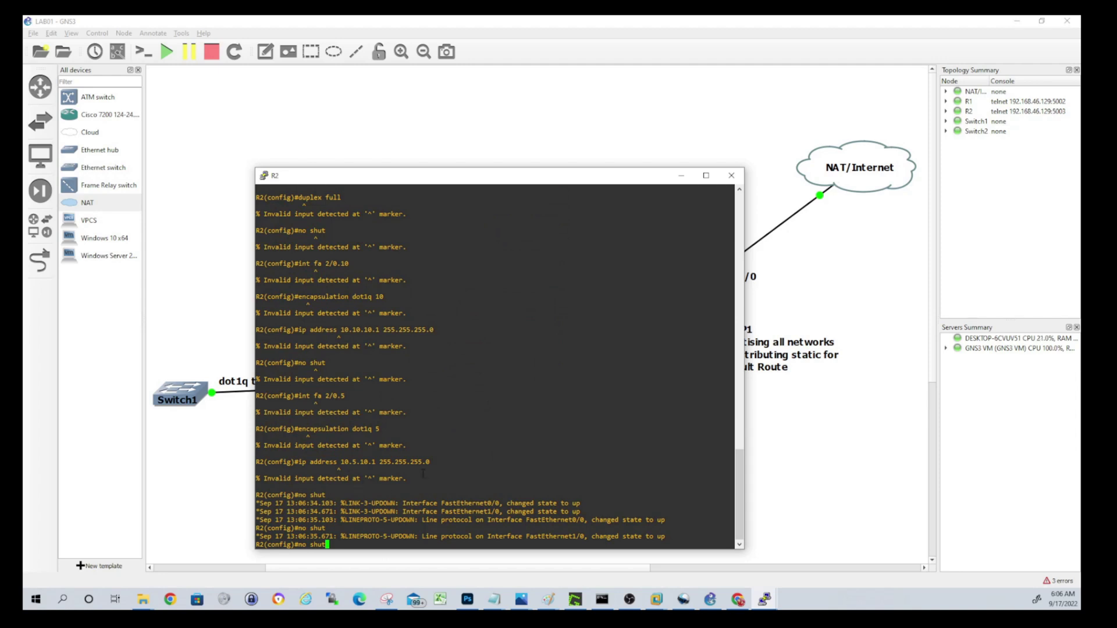
scroll(419, 465, "up", 10)
scroll(407, 442, "down", 10)
scroll(395, 419, "up", 5)
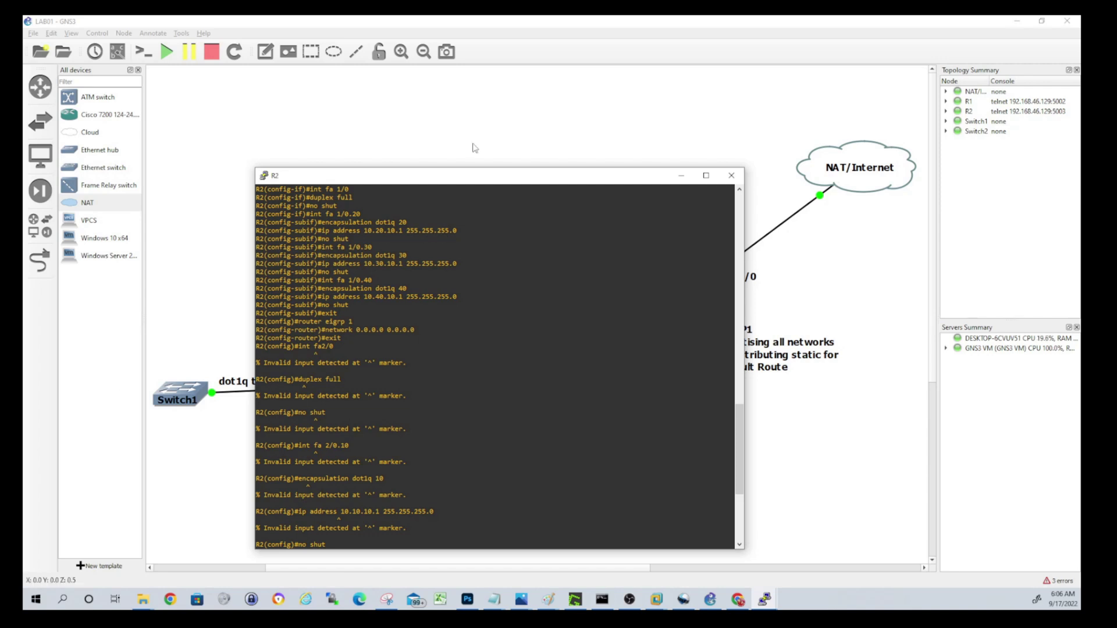
Step: Bring the enlarged R2 console back in front and move it clear of R1 in the topology
left_click_drag(349, 188, 524, 468)
key("alt+Tab")
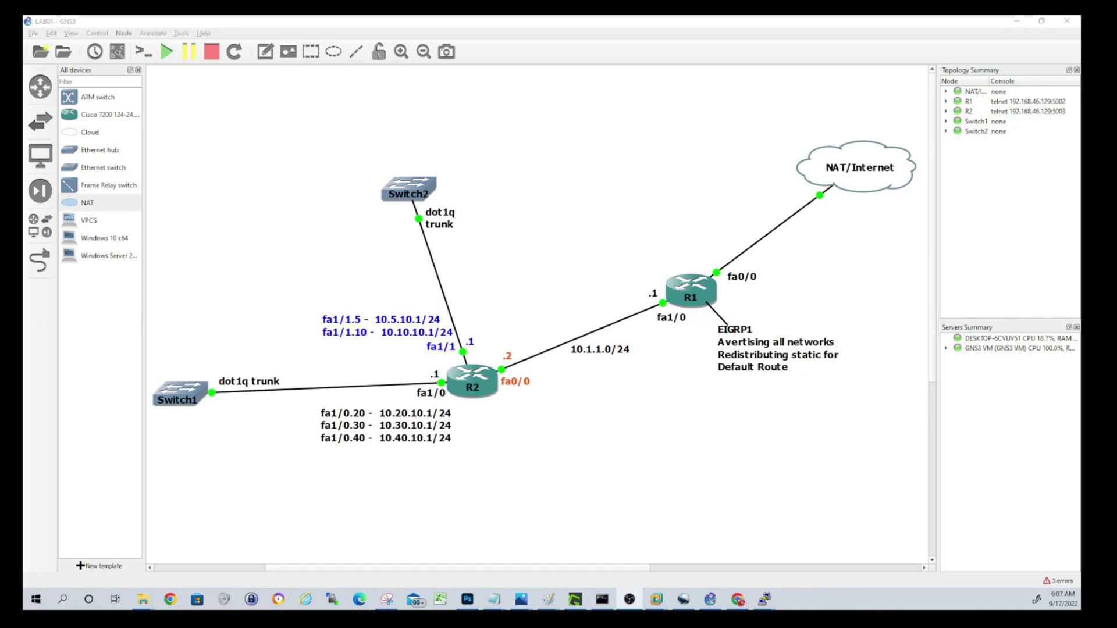
key("alt+Tab")
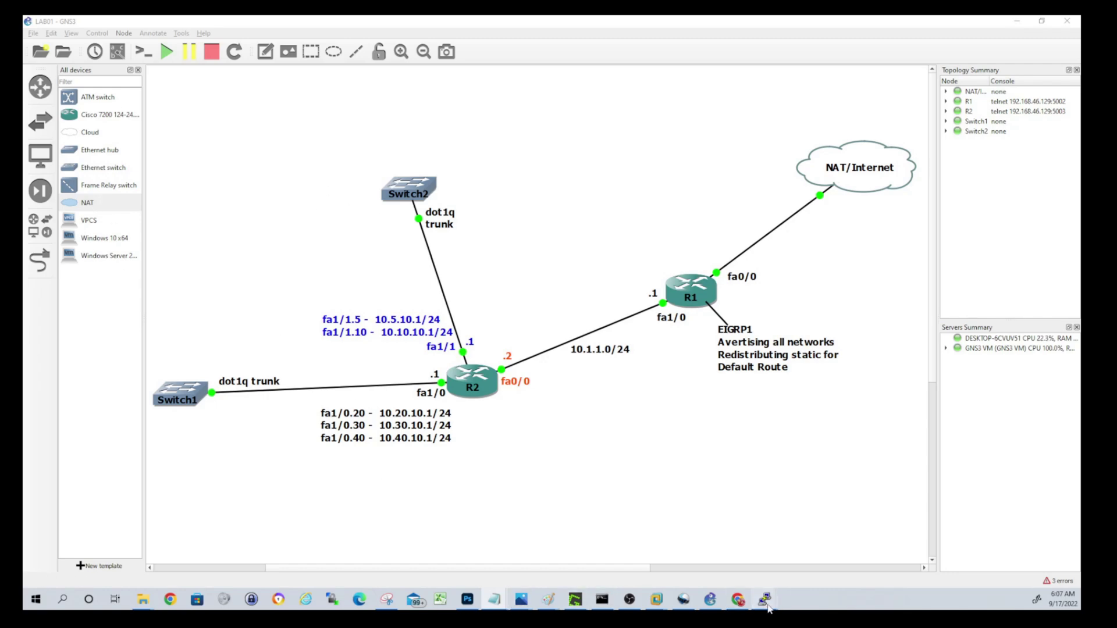
mouse_move(765, 605)
mouse_move(763, 577)
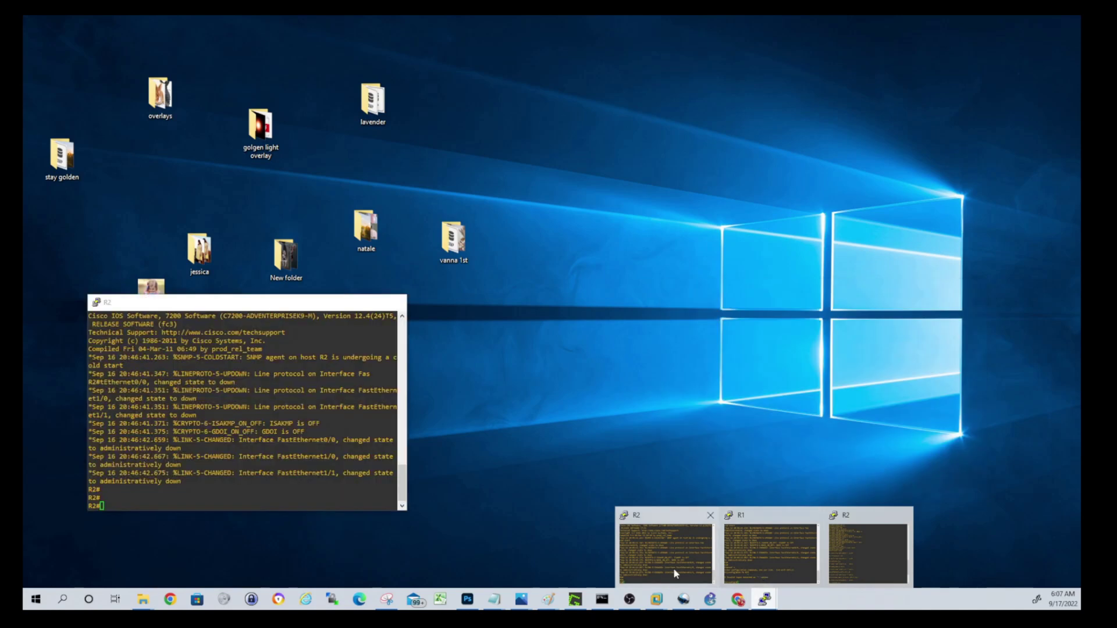
left_click(857, 553)
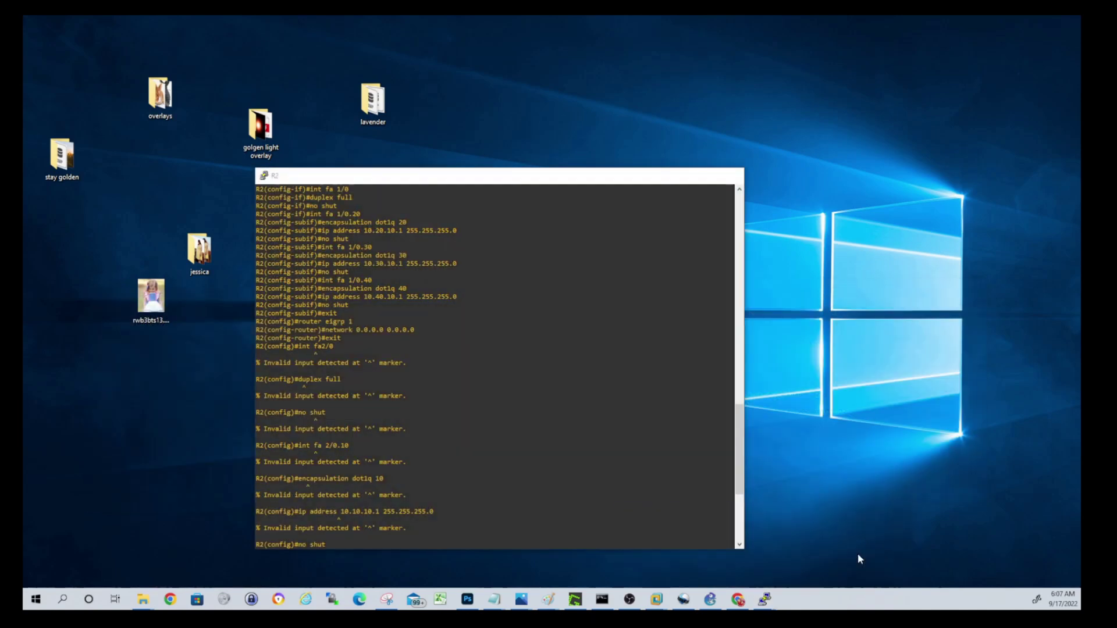
left_click_drag(431, 184, 299, 110)
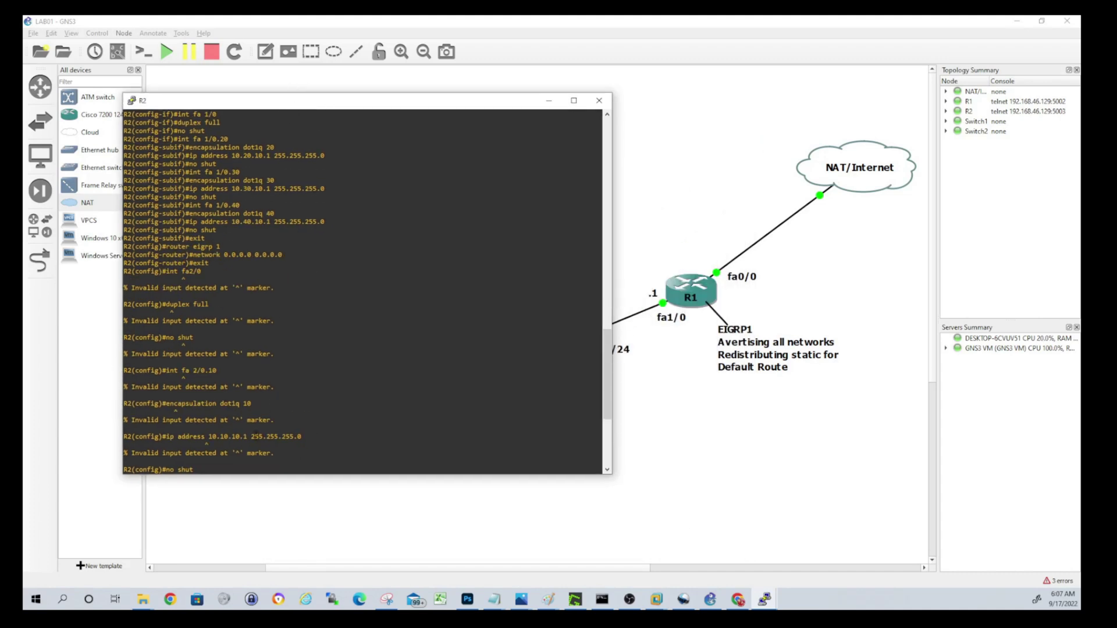
Step: Exit R2's configuration mode and reapply its script with fa0/0 at 10.1.1.2/24, the annotated dot1q subinterfaces on fa1/0 and fa1/1, and EIGRP 1
key("BackSpace")
key("BackSpace")
key("BackSpace")
key("BackSpace")
key("BackSpace")
key("BackSpace")
key("BackSpace")
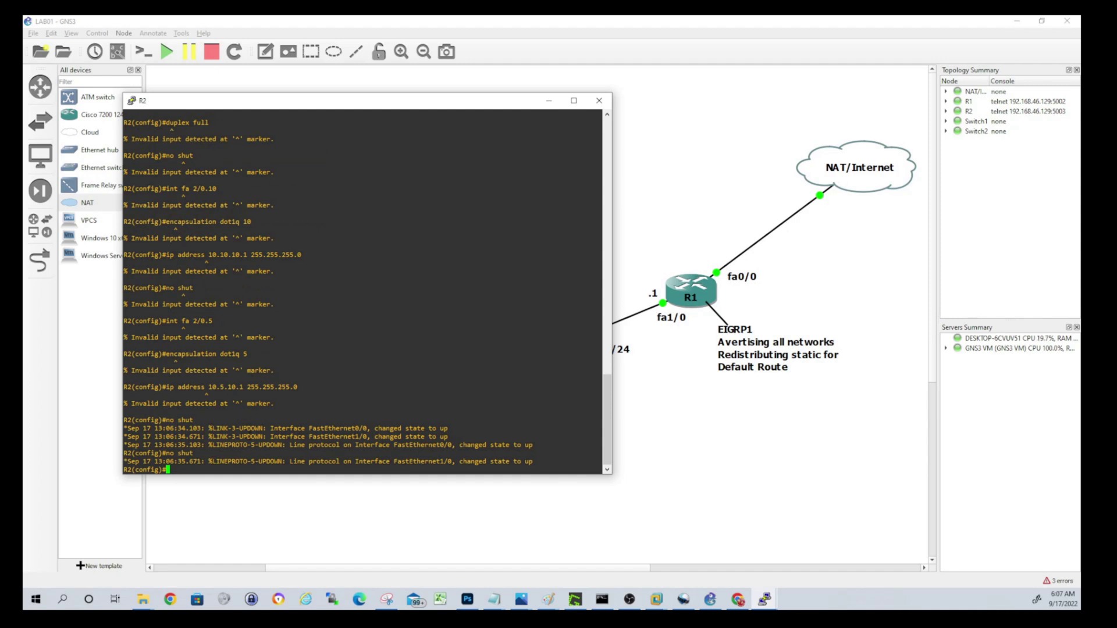
type("exit")
key("Return")
right_click(240, 444)
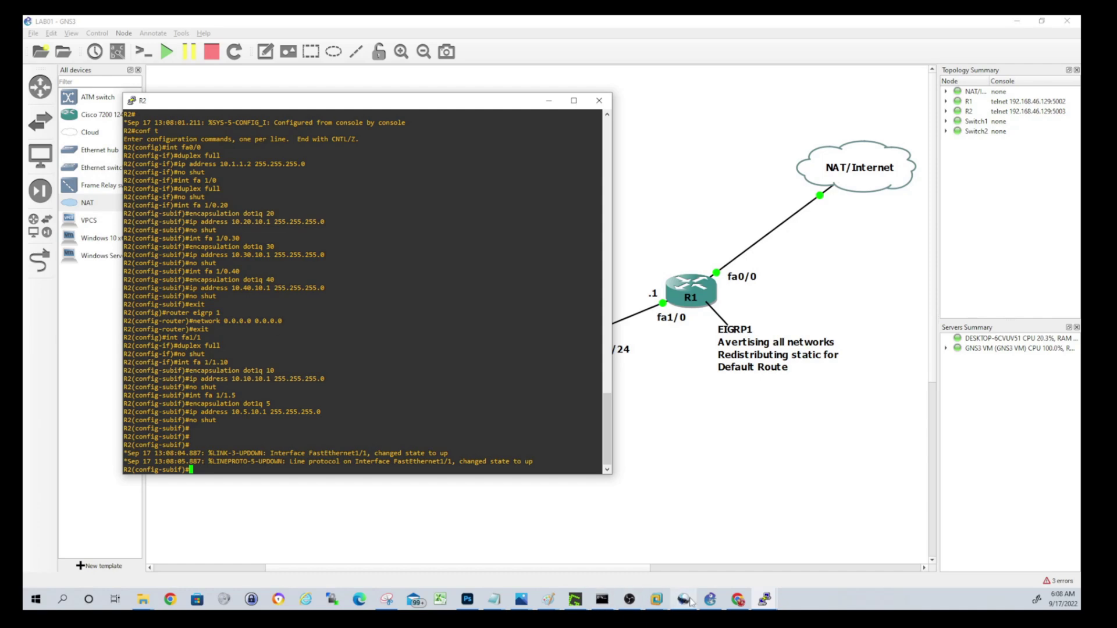
Step: Close the old R1 console and the smaller duplicate R2 console, confirming the end of both sessions
left_click(765, 599)
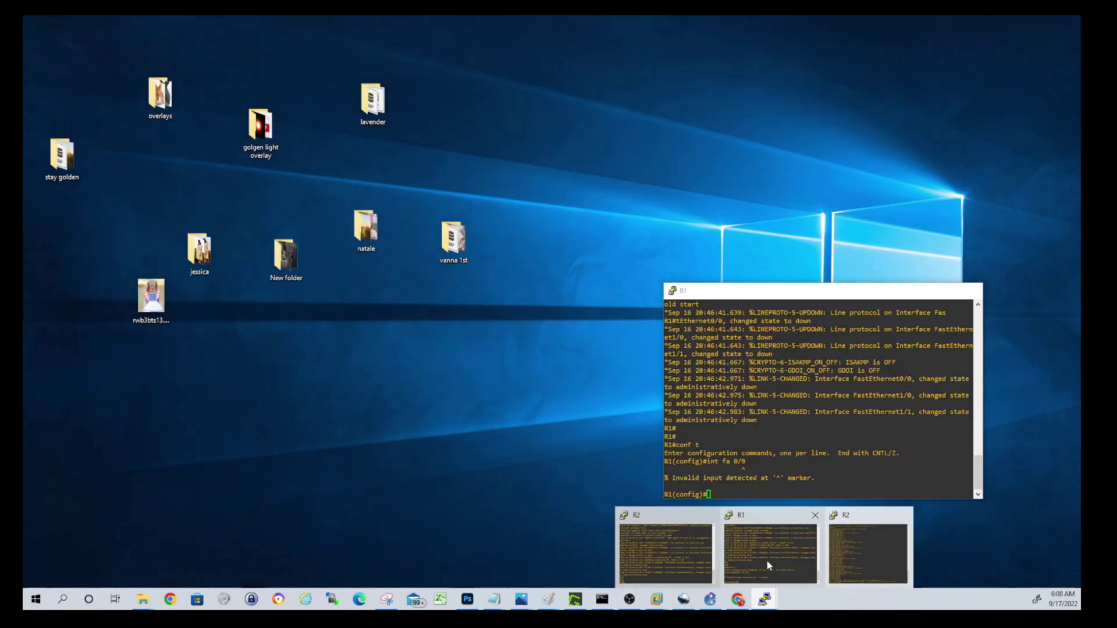
left_click(769, 576)
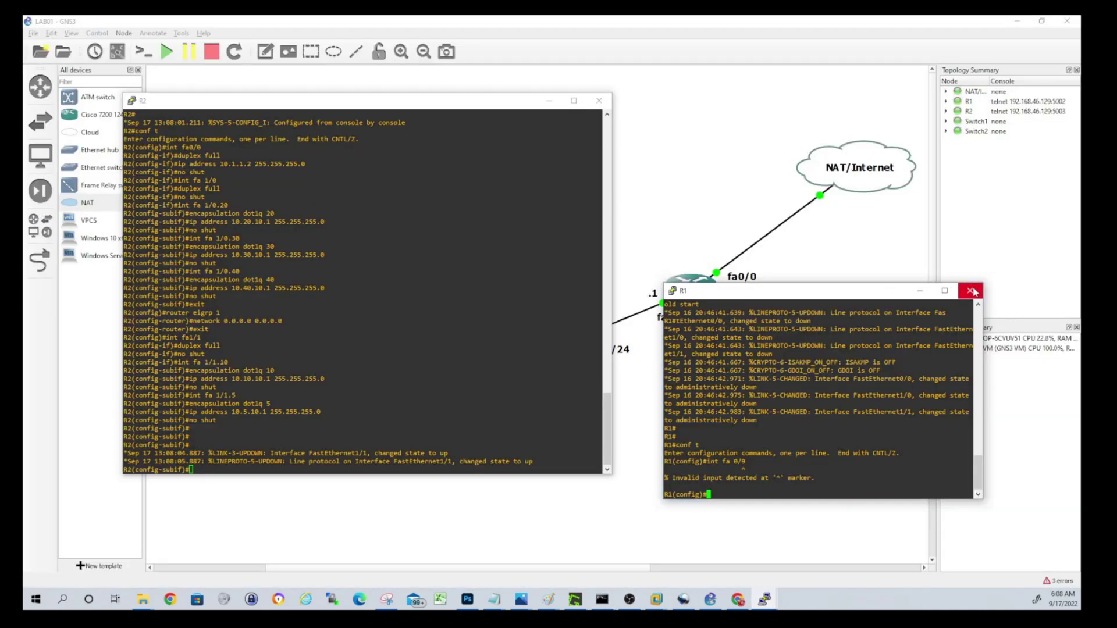
left_click(970, 293)
left_click(569, 347)
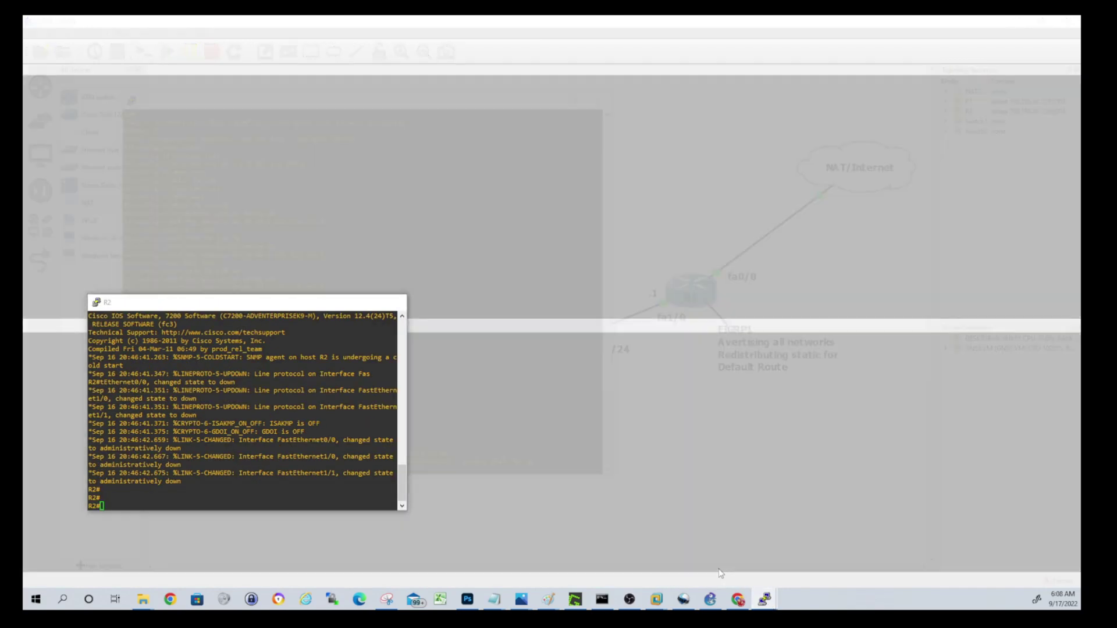
left_click(815, 550)
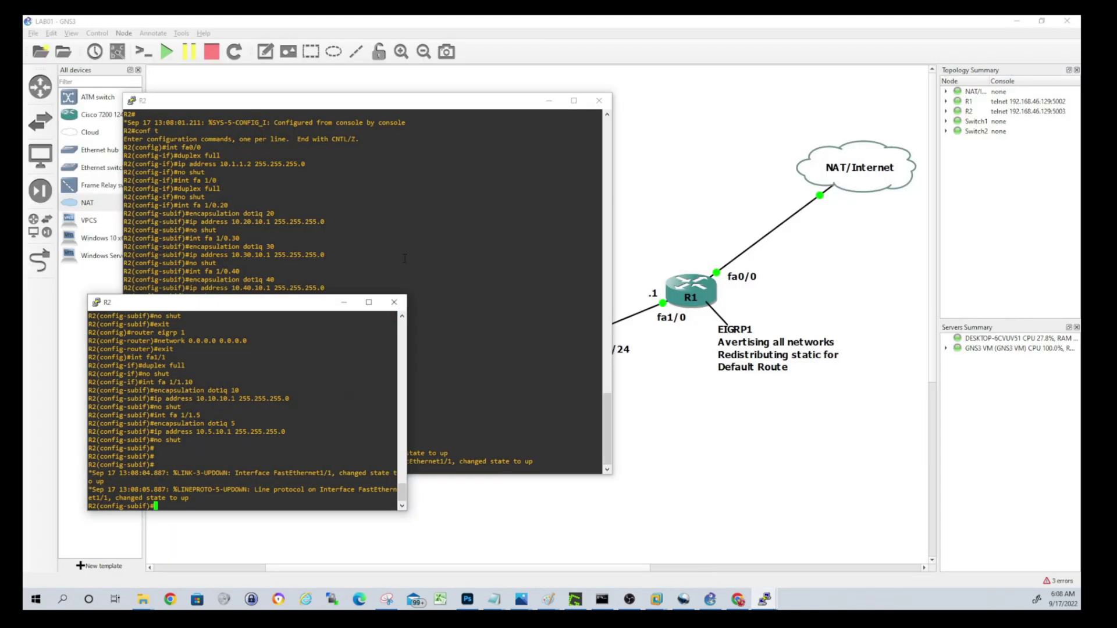
left_click(394, 304)
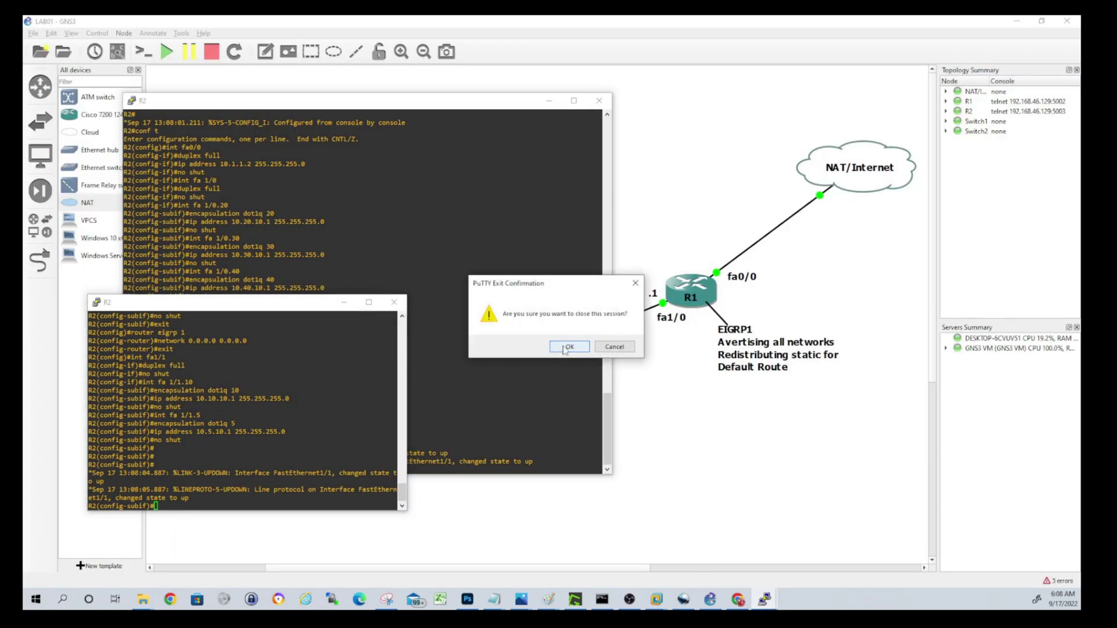
left_click(564, 346)
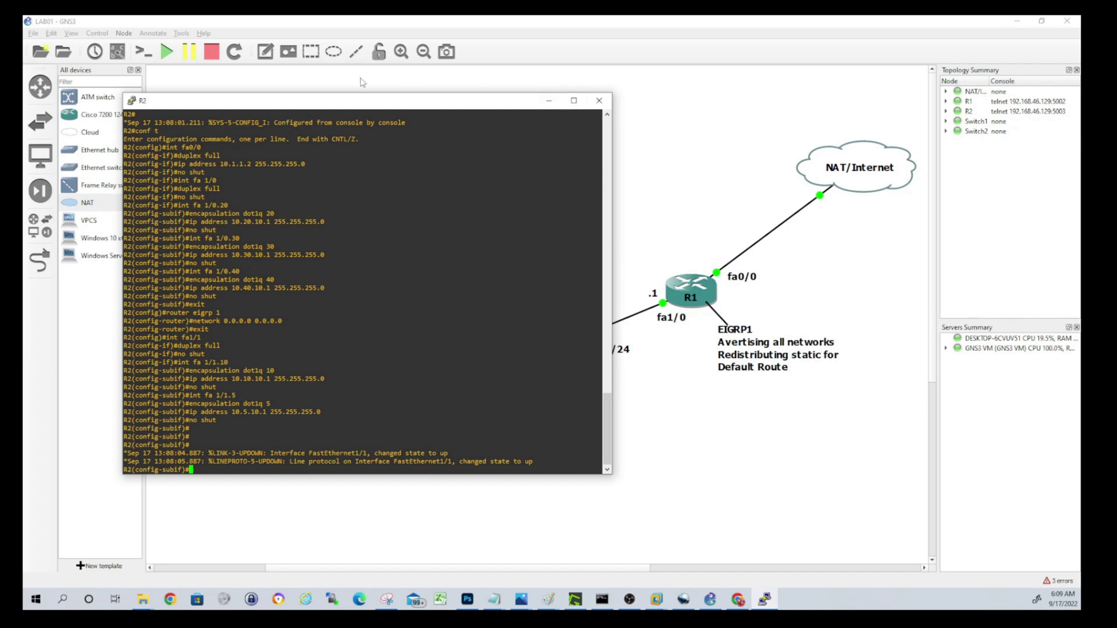
Step: Open a new R1 console, minimize the R2 console covering it and enlarge the R1 window
left_click(549, 103)
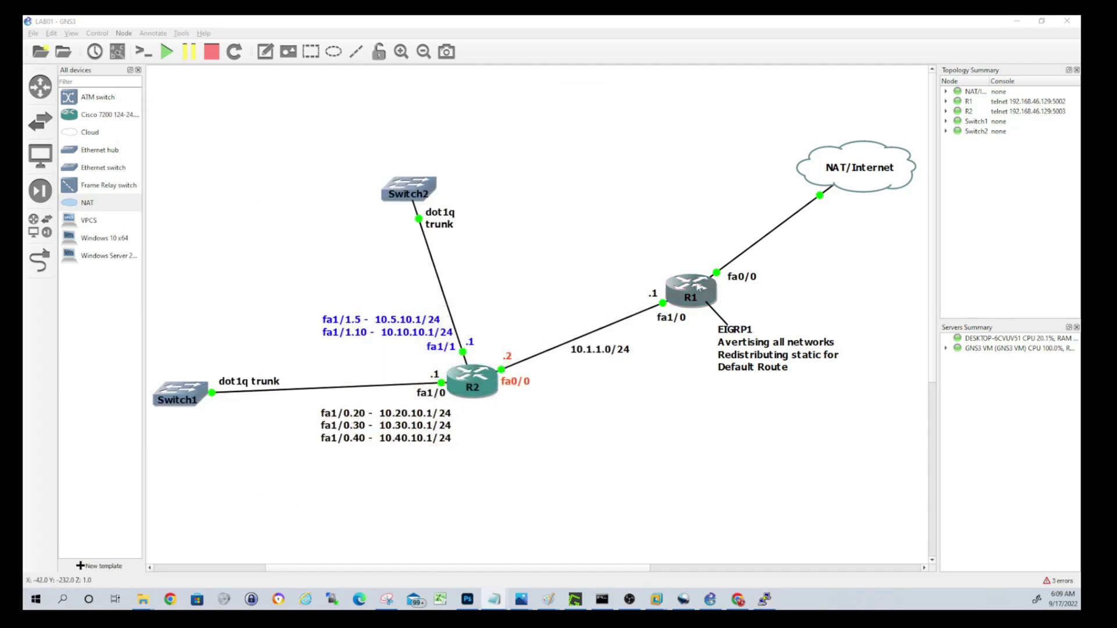
right_click(698, 285)
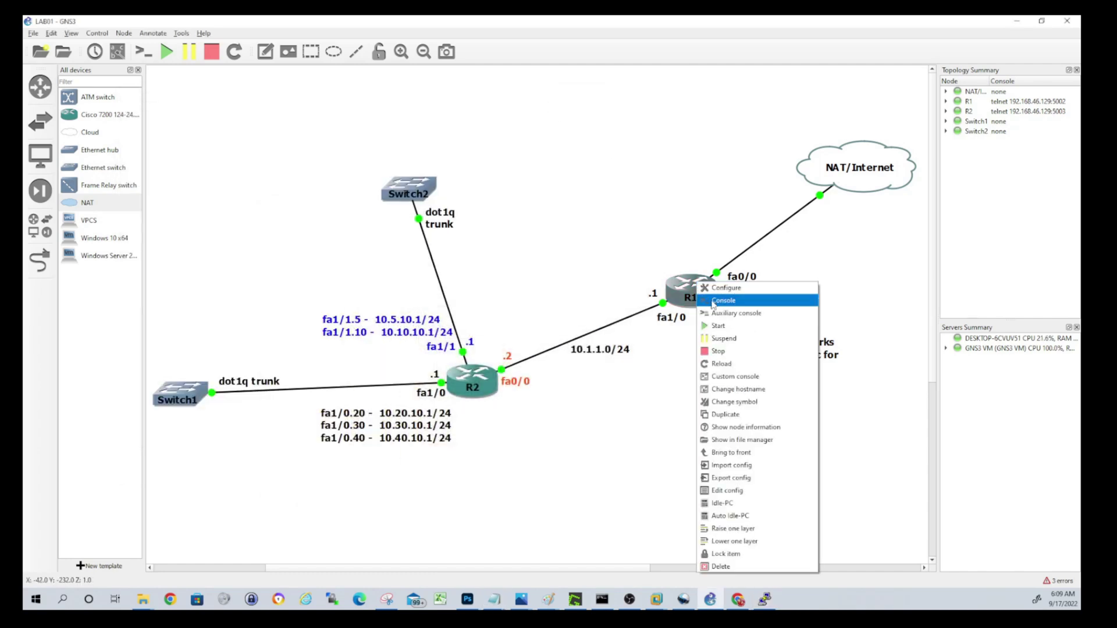
left_click(711, 300)
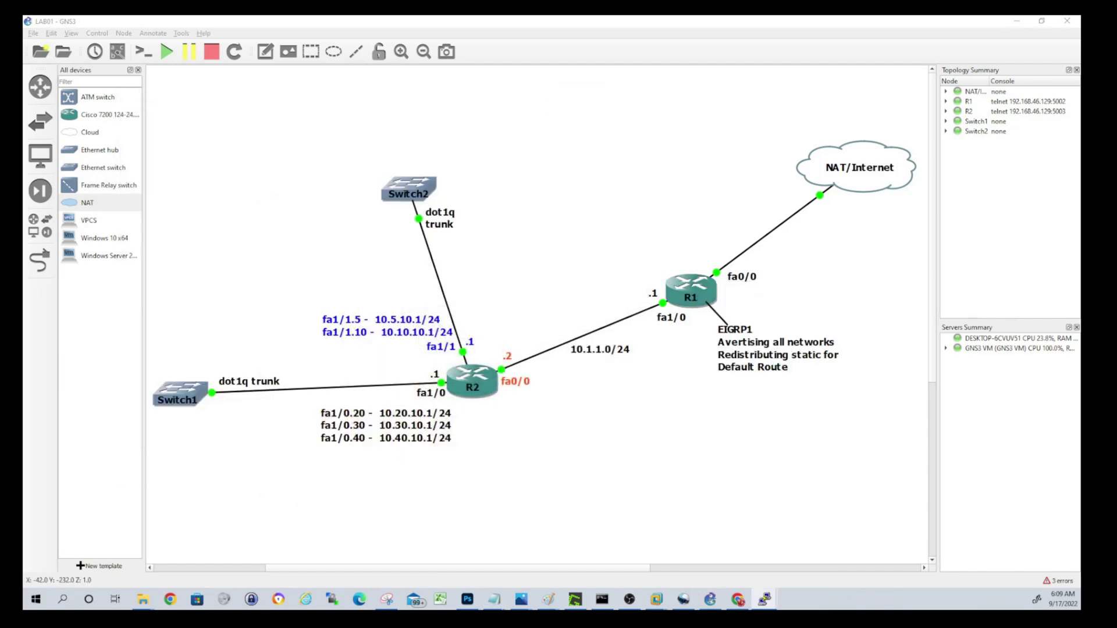
left_click_drag(416, 280, 487, 185)
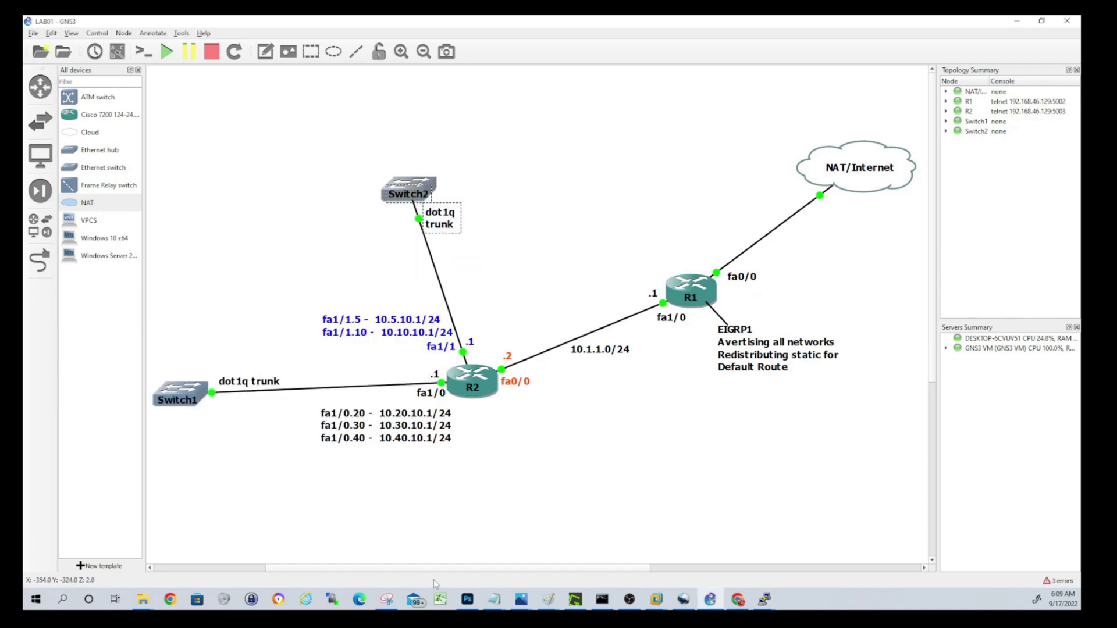
mouse_move(765, 599)
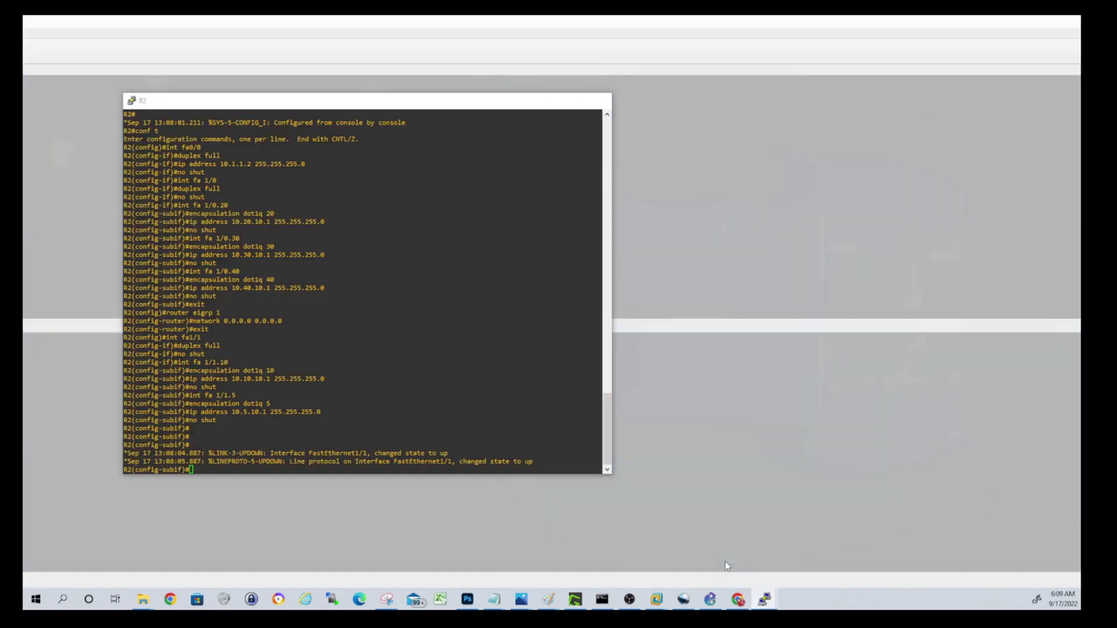
left_click(725, 561)
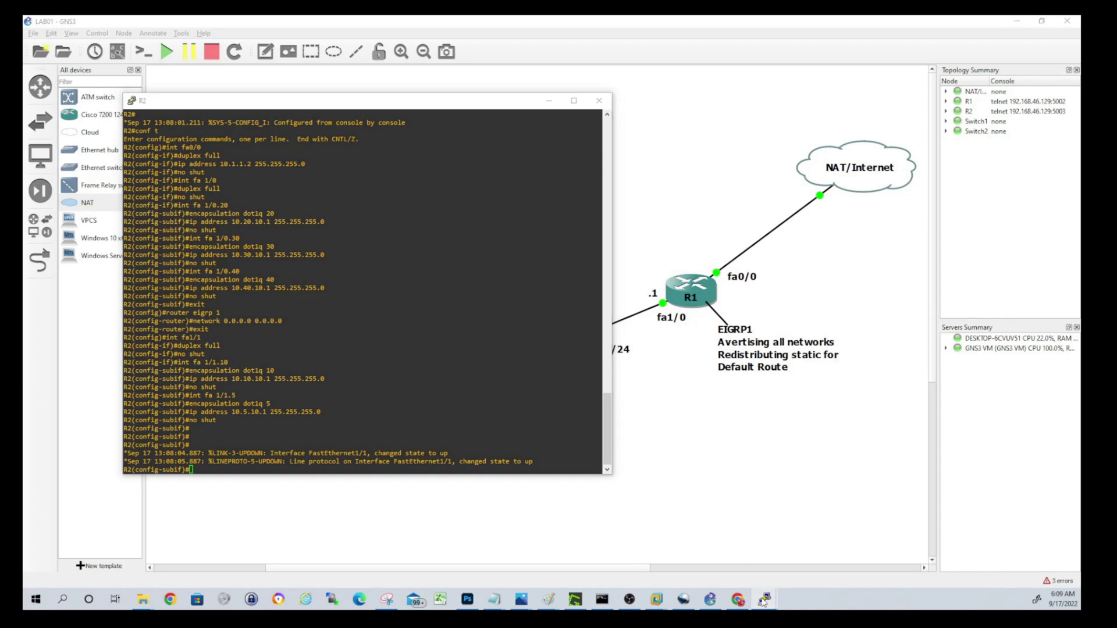
mouse_move(764, 600)
left_click(793, 550)
left_click(551, 104)
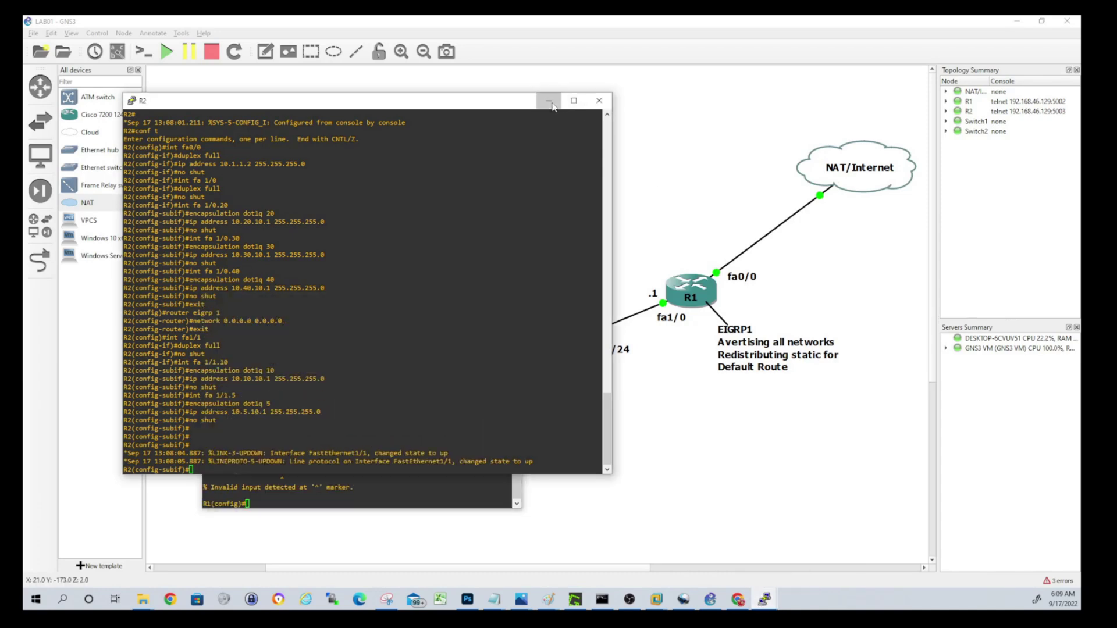
left_click(550, 102)
left_click_drag(522, 289, 604, 86)
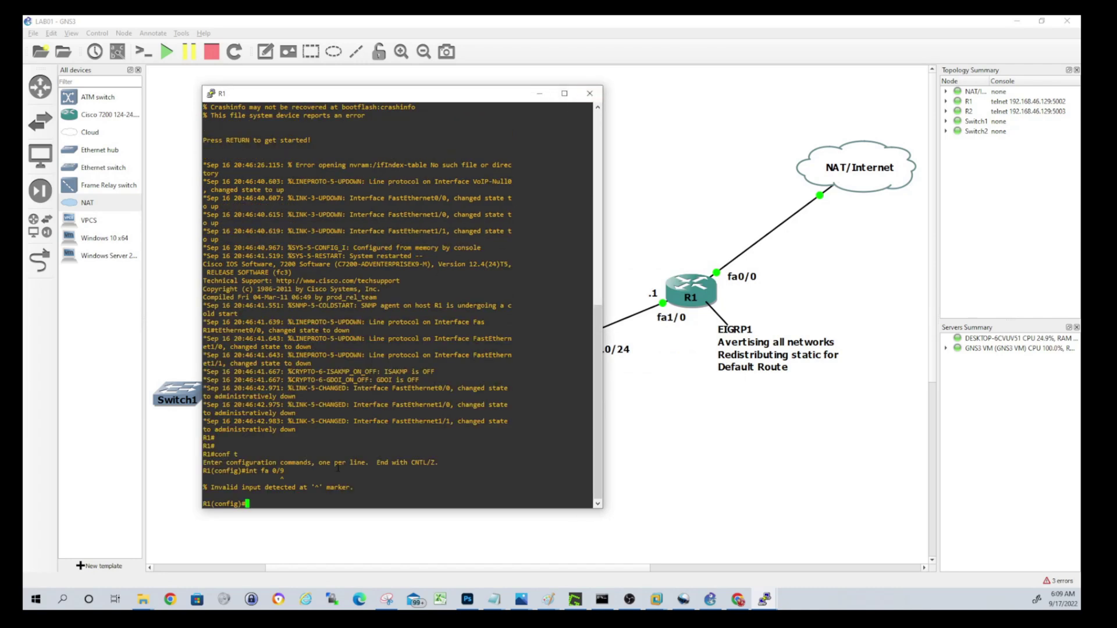
Step: Exit configuration mode on R1 and return to a clean privileged prompt
key("Return")
key("Return")
key("Return")
type("exit")
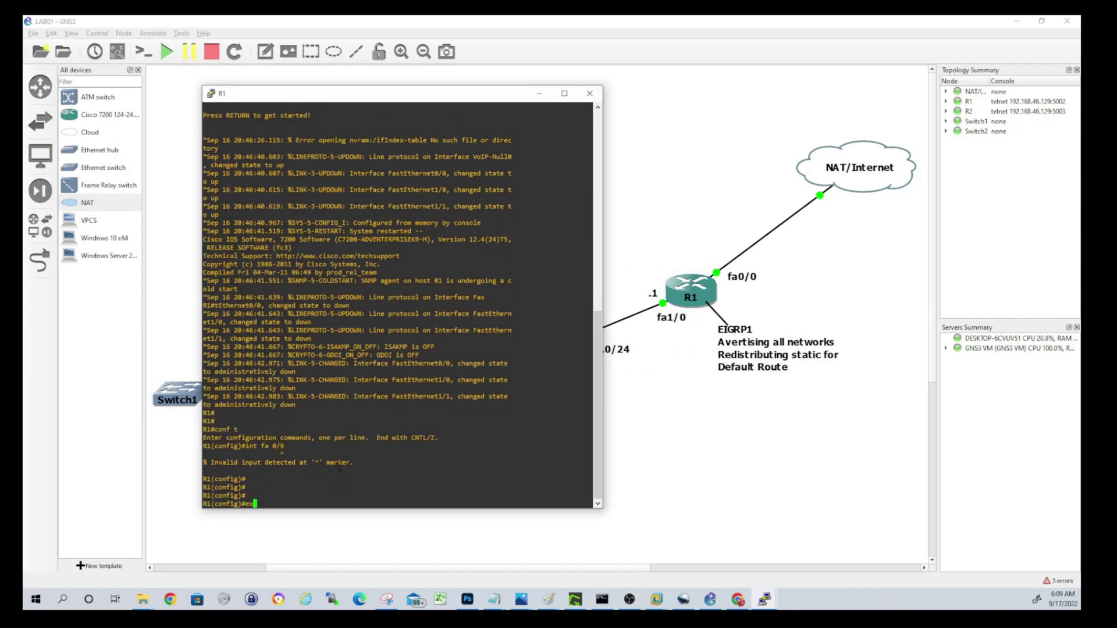
key("Return")
key("Return")
key("Return")
key("Return")
key("Return")
key("Return")
key("Return")
key("Return")
key("Return")
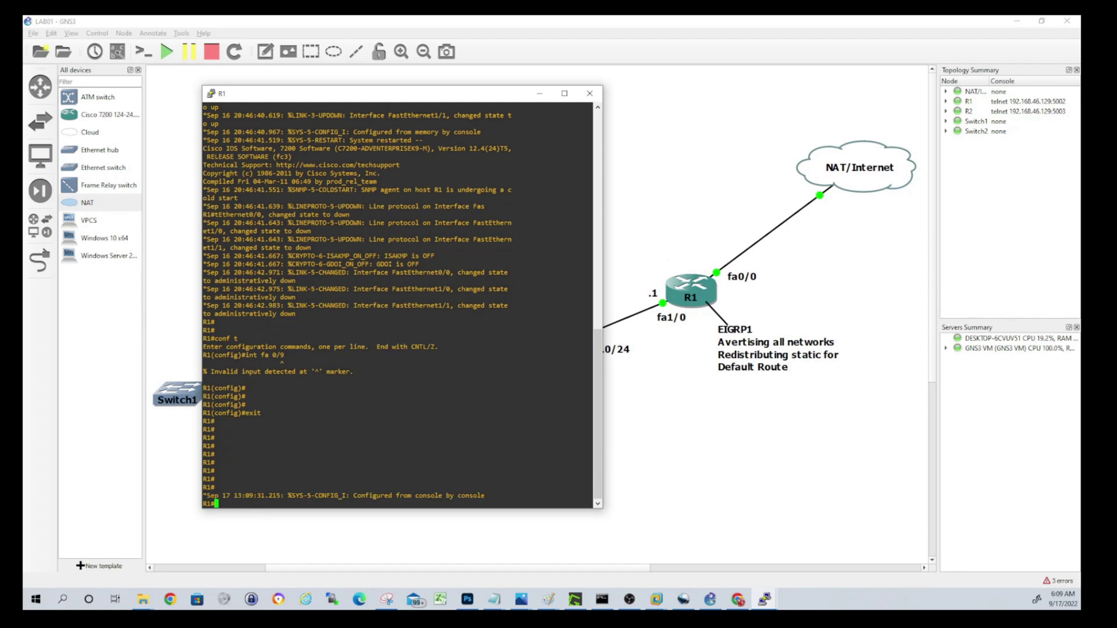
Step: Apply R1's script: fa0/0 DHCP with NAT outside, fa1/0 10.1.1.1/24 with NAT inside, overload using list 1 permitting any, and EIGRP 1 redistributing static
key("alt+Tab")
key("alt+Tab")
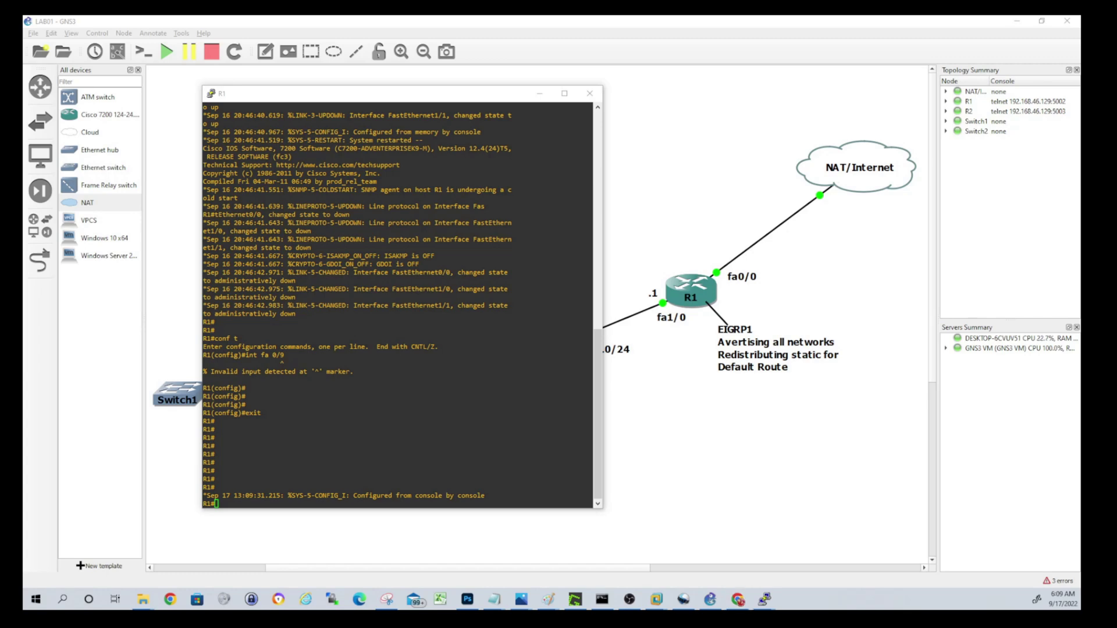
key("super+d")
key("super+d")
right_click(273, 472)
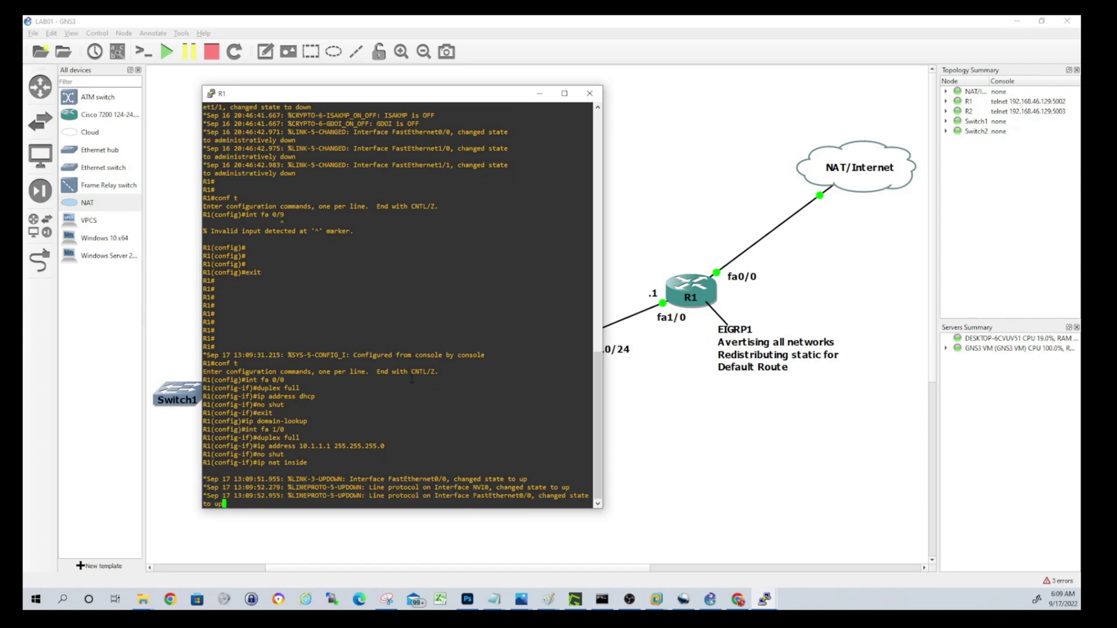
right_click(412, 379)
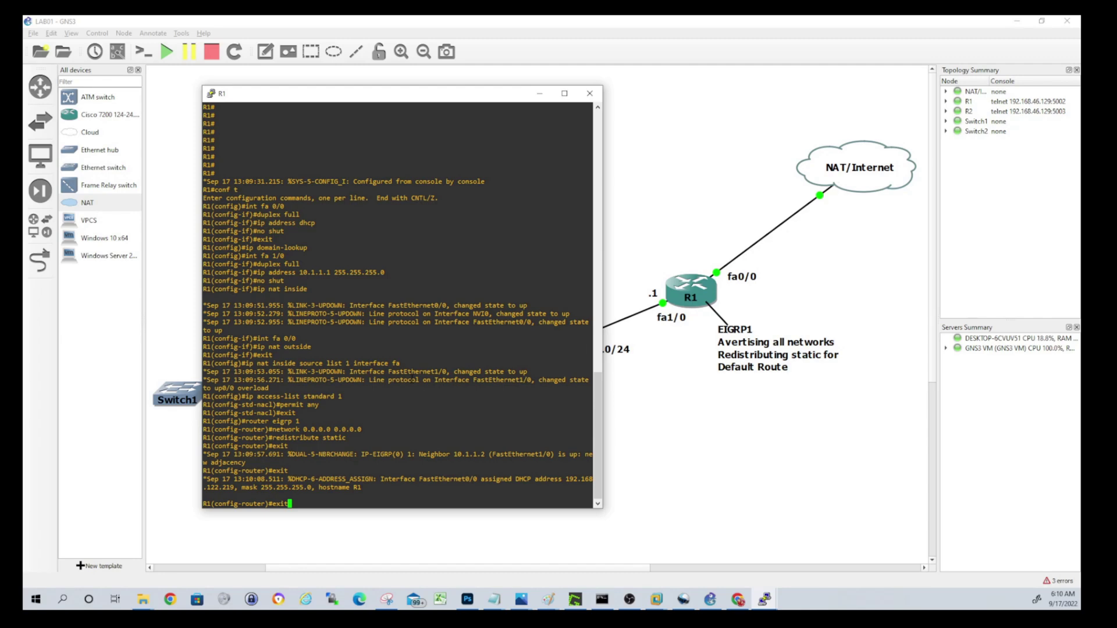
key("Return")
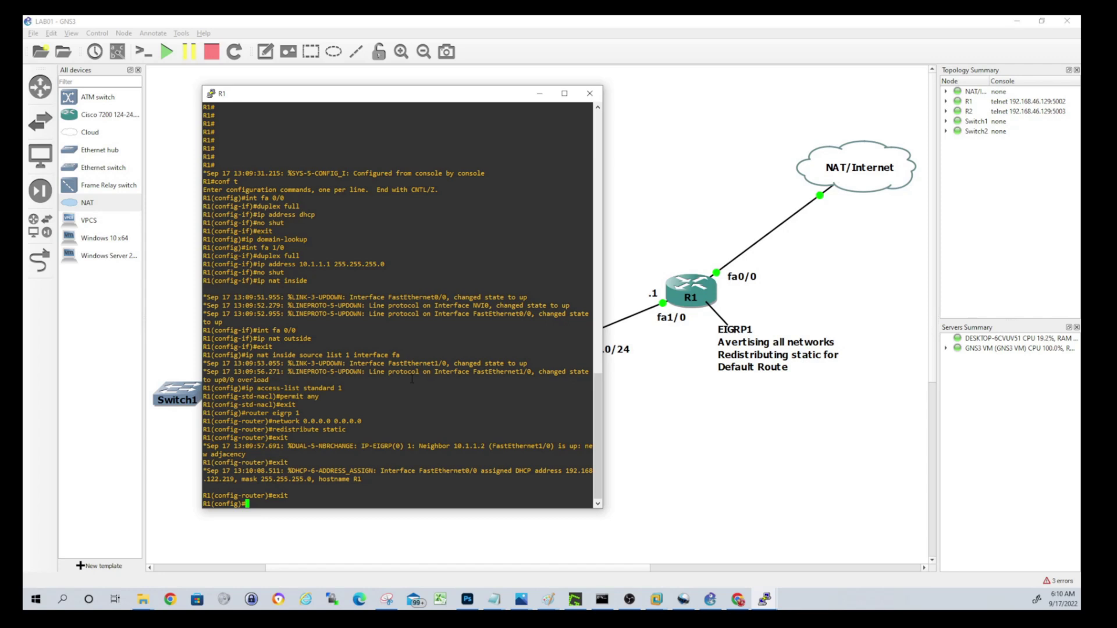
Step: Leave global configuration mode on R1 and return to the privileged prompt
key("Return")
key("Return")
key("Return")
key("Return")
key("Return")
key("Return")
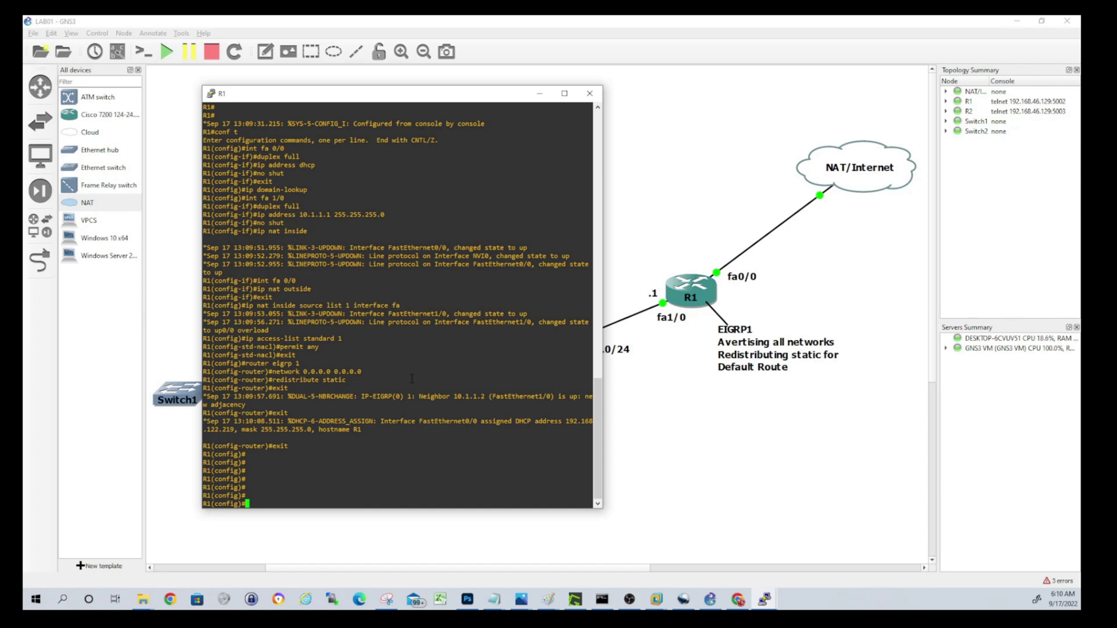
type("exit")
key("Return")
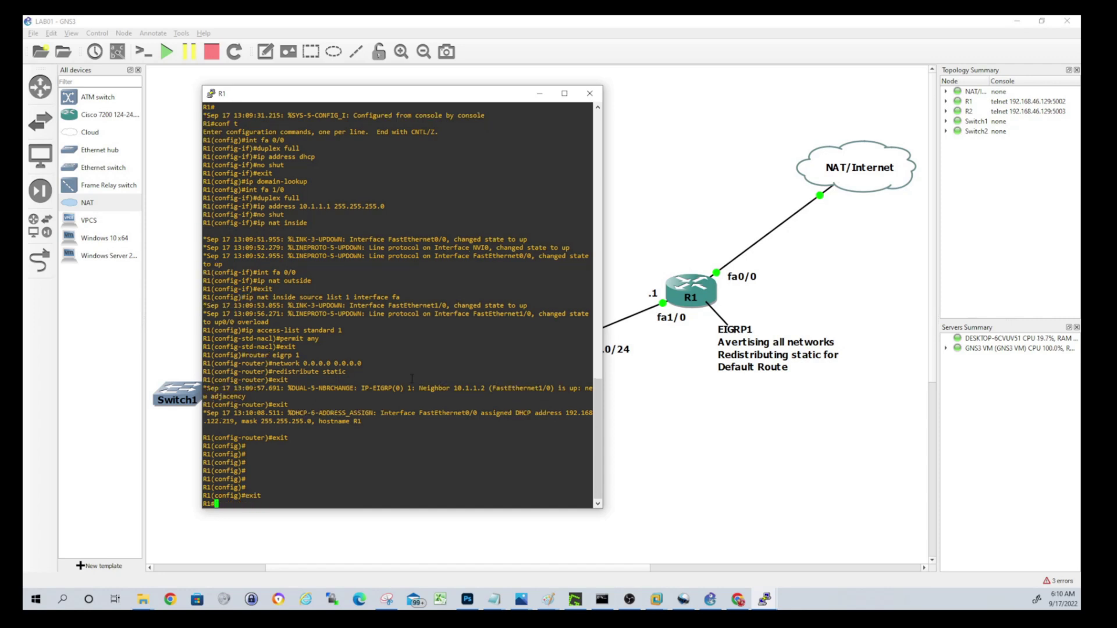
Step: Display R1's IP routing table and examine its static default route entry
type("show ipo")
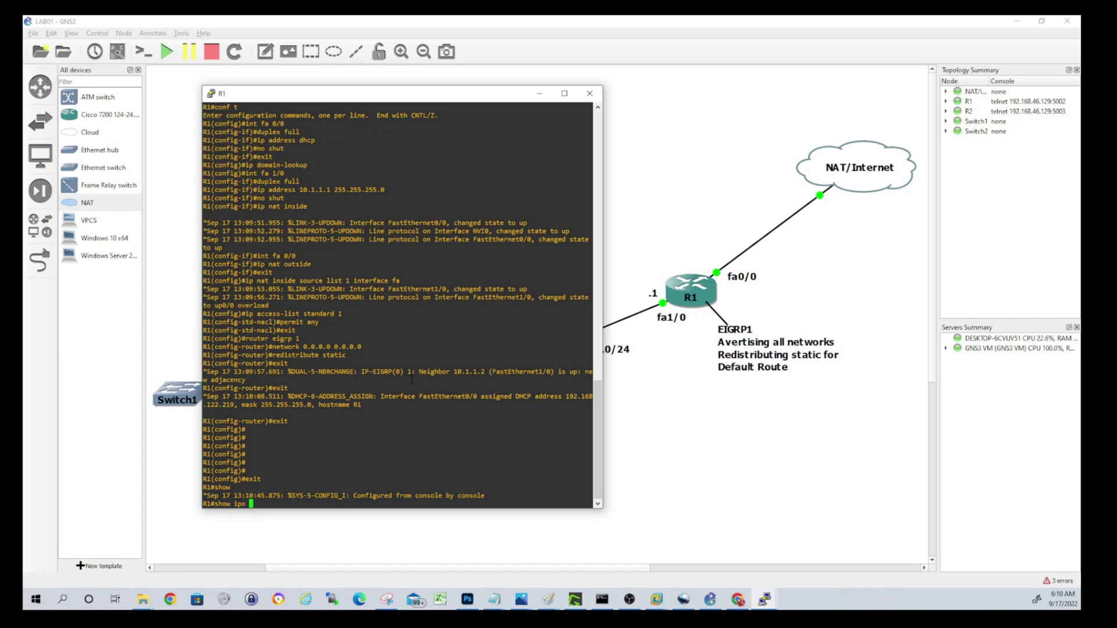
key("BackSpace")
type("route")
key("Return")
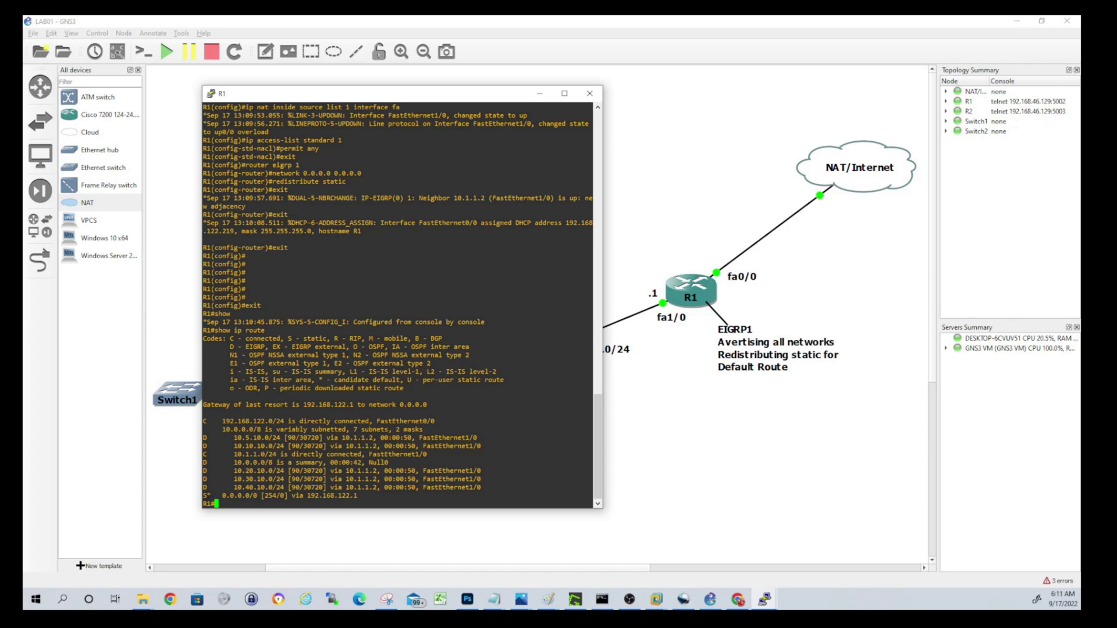
left_click_drag(203, 496, 213, 496)
left_click(243, 485)
Step: Move the R1 console aside and ping 8.8.8.8, google.com and 10.5.10.1 from R1
left_click_drag(378, 93, 277, 83)
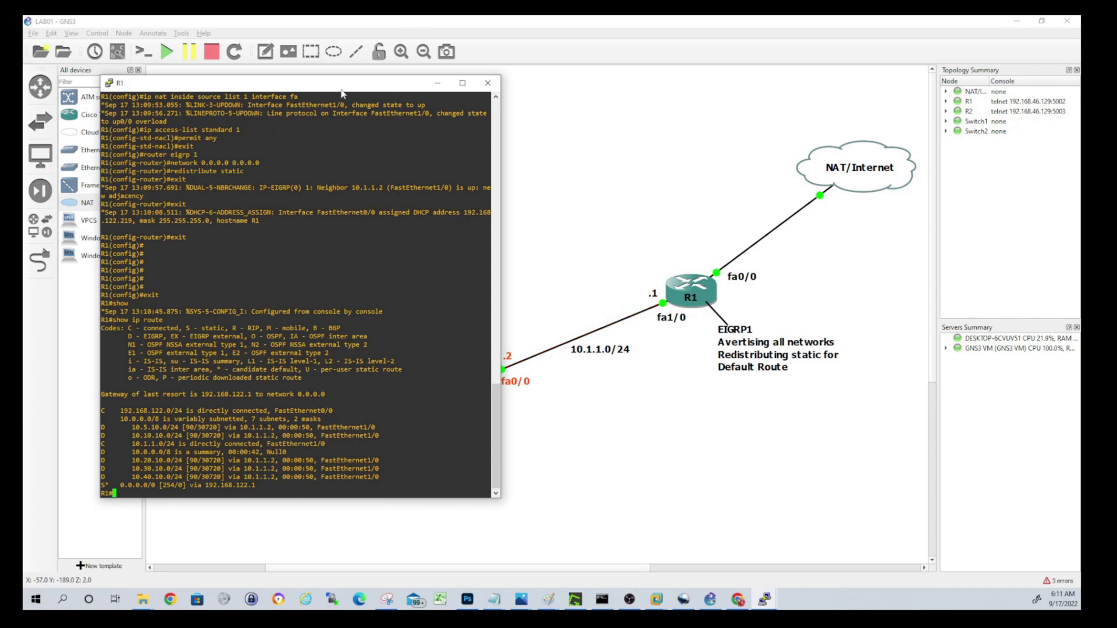
type("ping 8.8.8.8")
key("Return")
type("pin")
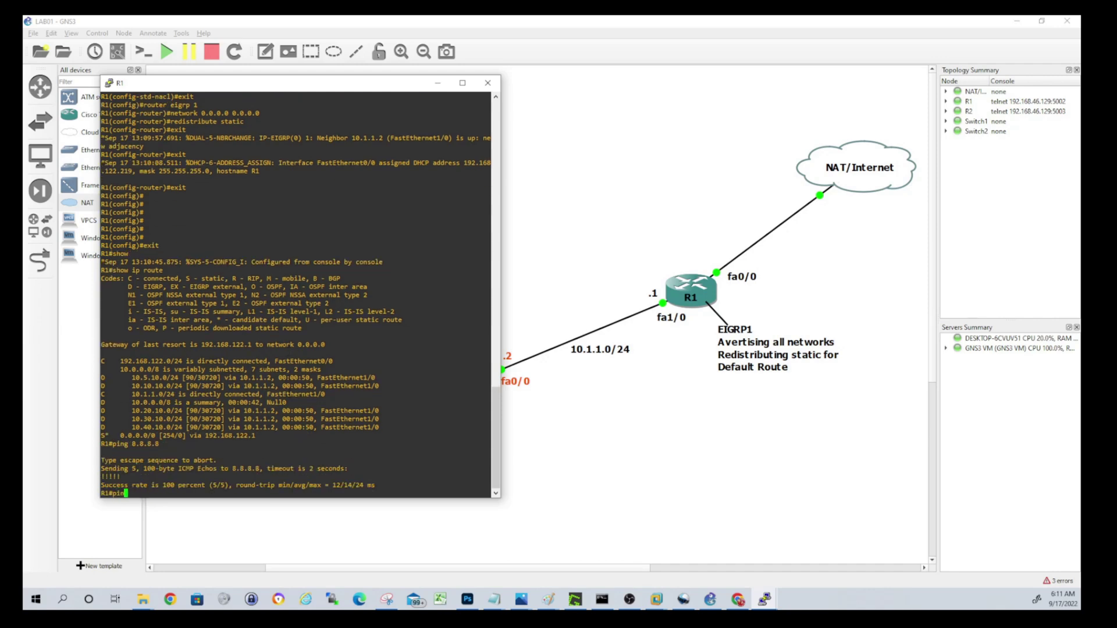
type("g google.com")
key("Return")
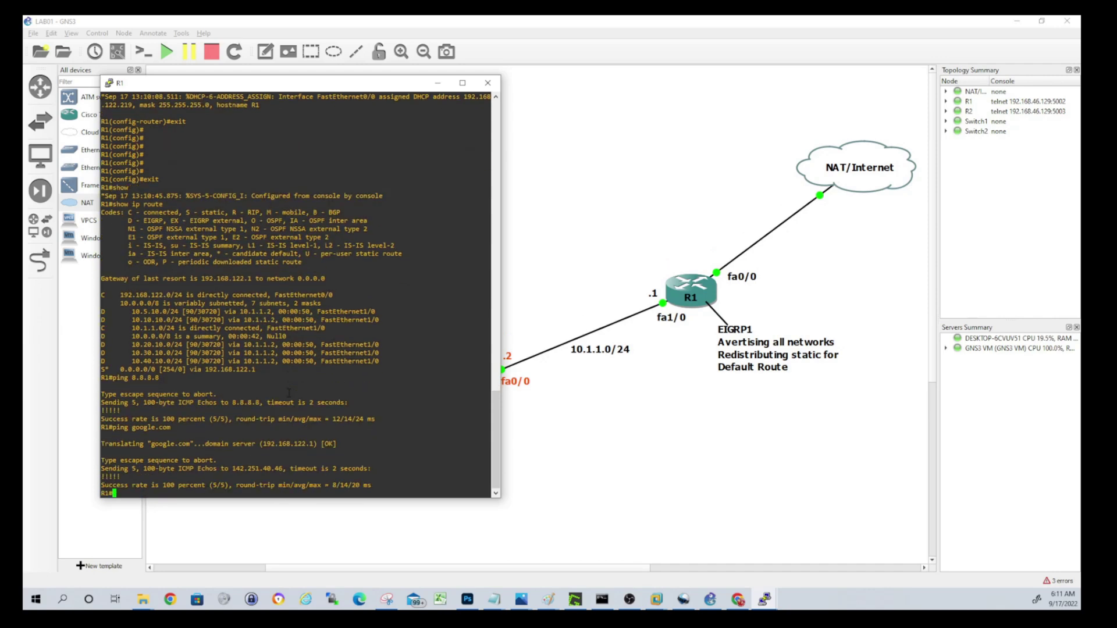
type("ping 10.5.10.1")
key("Return")
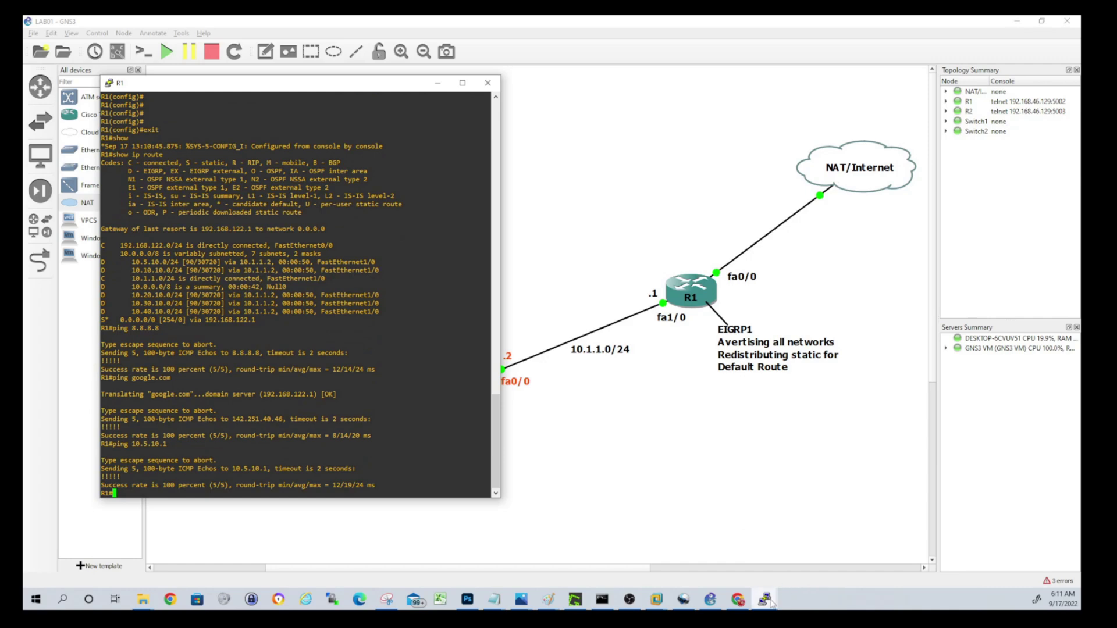
Step: Bring up the R2 console, place it beside R1's and end R2's configuration mode
mouse_move(769, 603)
left_click(725, 561)
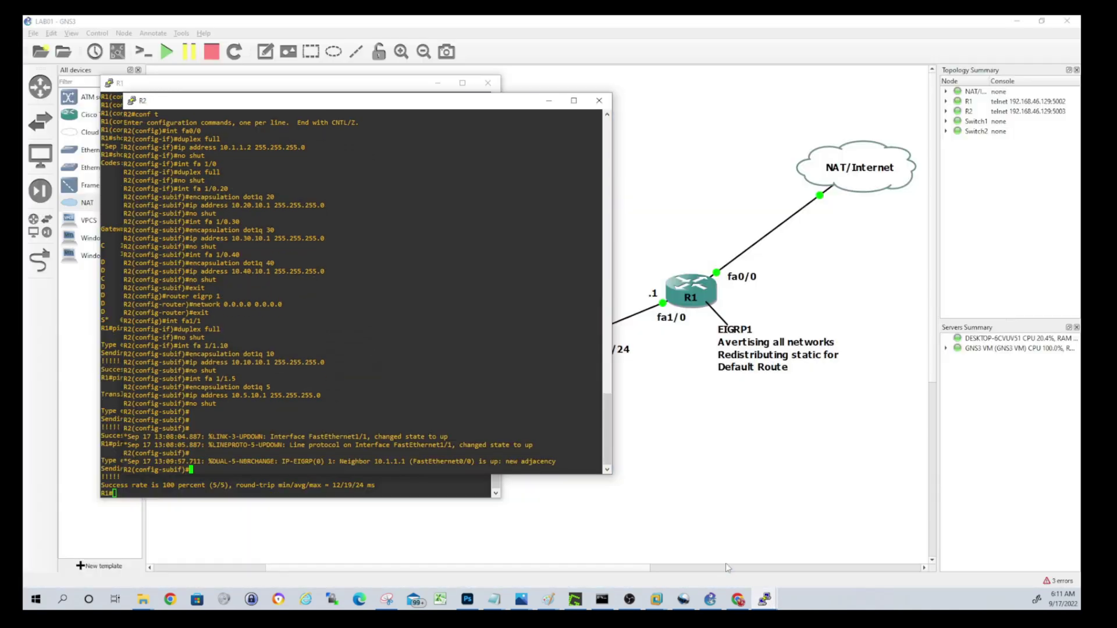
left_click_drag(241, 112, 610, 125)
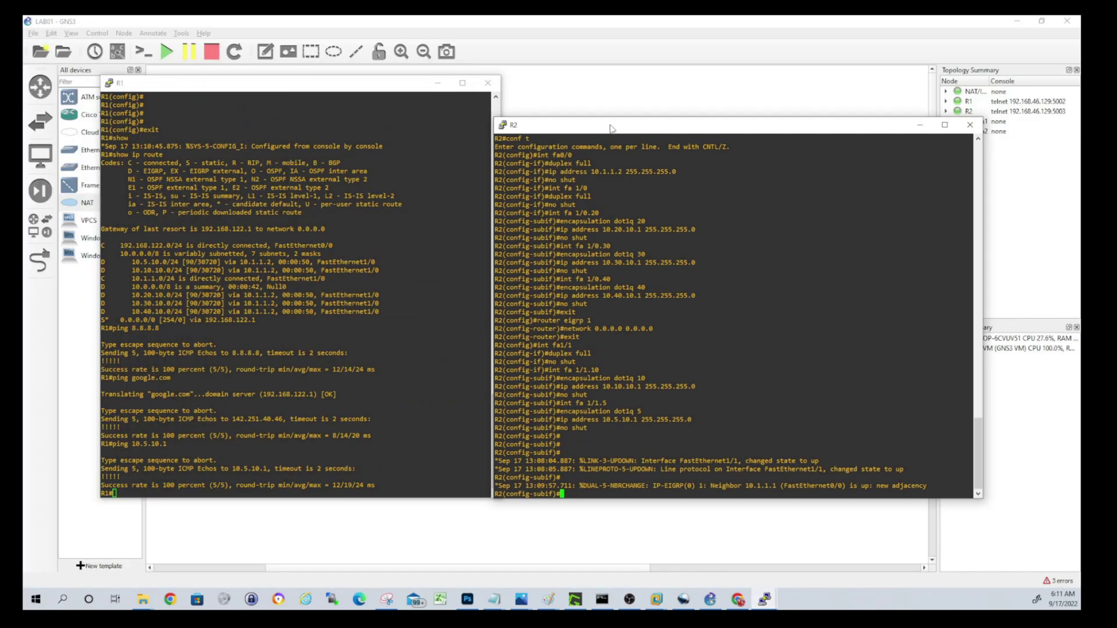
key("Return")
key("Return")
key("Return")
type("end")
key("Return")
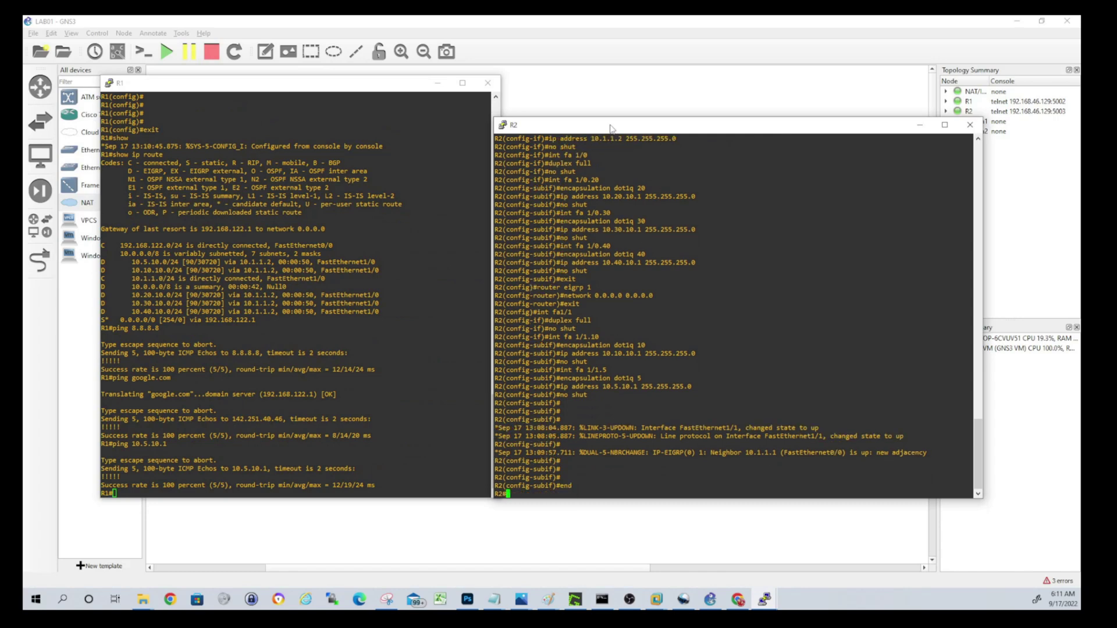
Step: Display R2's IP routing table and test internet access from R2 by pinging 8.8.8.8 and google.com
type("show ip route")
key("Return")
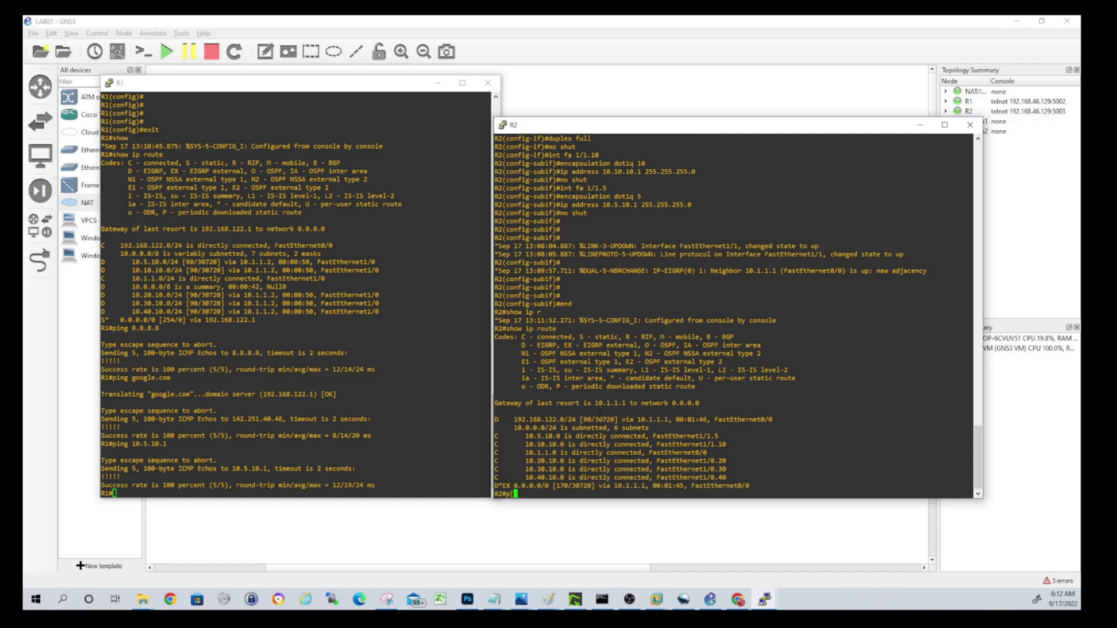
type("ping 8.8.8.8")
key("Return")
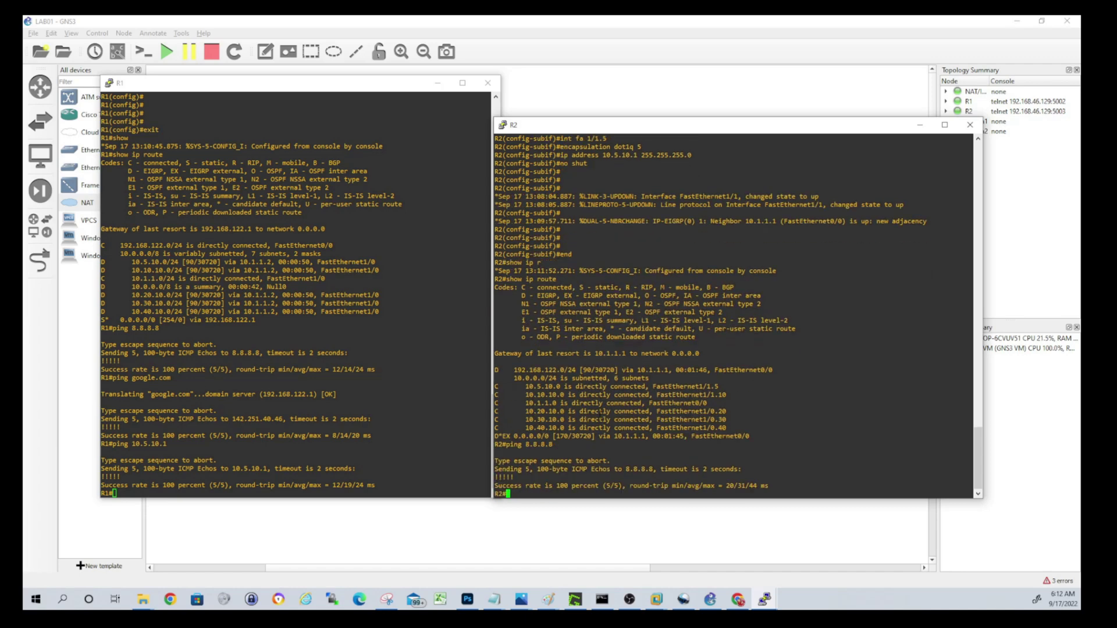
type("ping google.com")
key("Return")
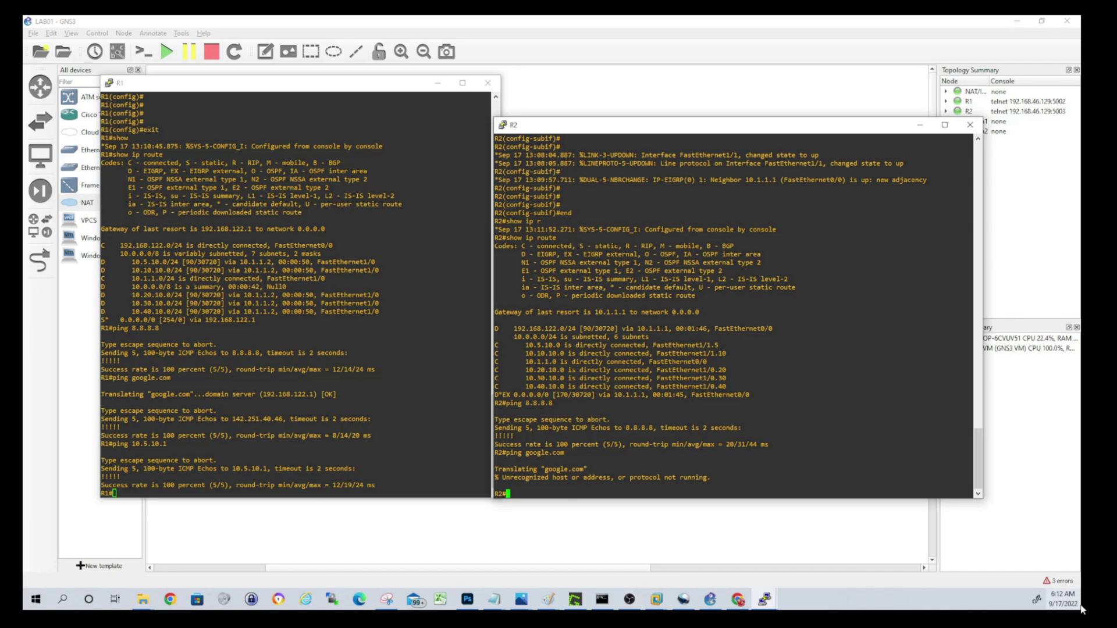
Step: Enable DNS resolution on R2 with ip domain-lookup in global configuration mode
type("conf g")
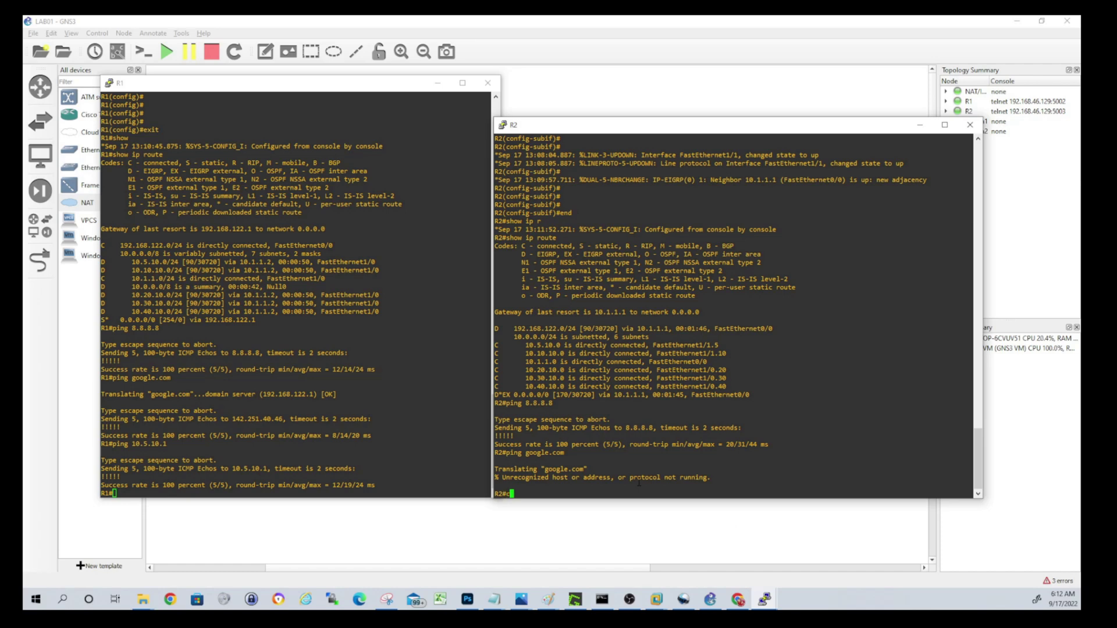
key("Return")
type("conf t")
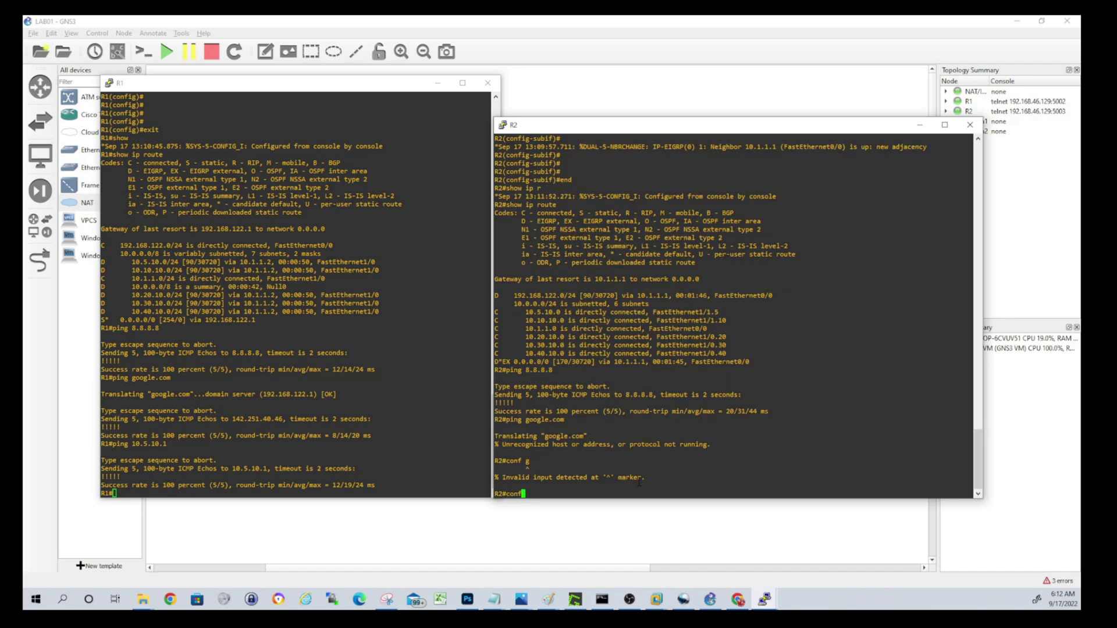
key("Return")
type("ip dom")
key("Tab")
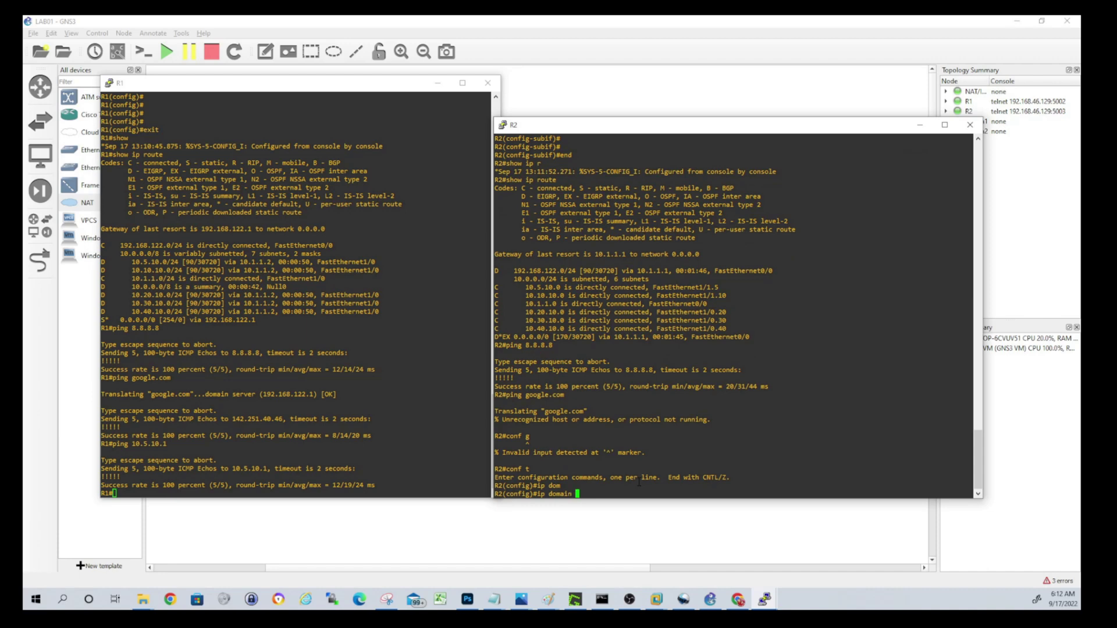
key("BackSpace")
type("-loo")
key("Tab")
key("Return")
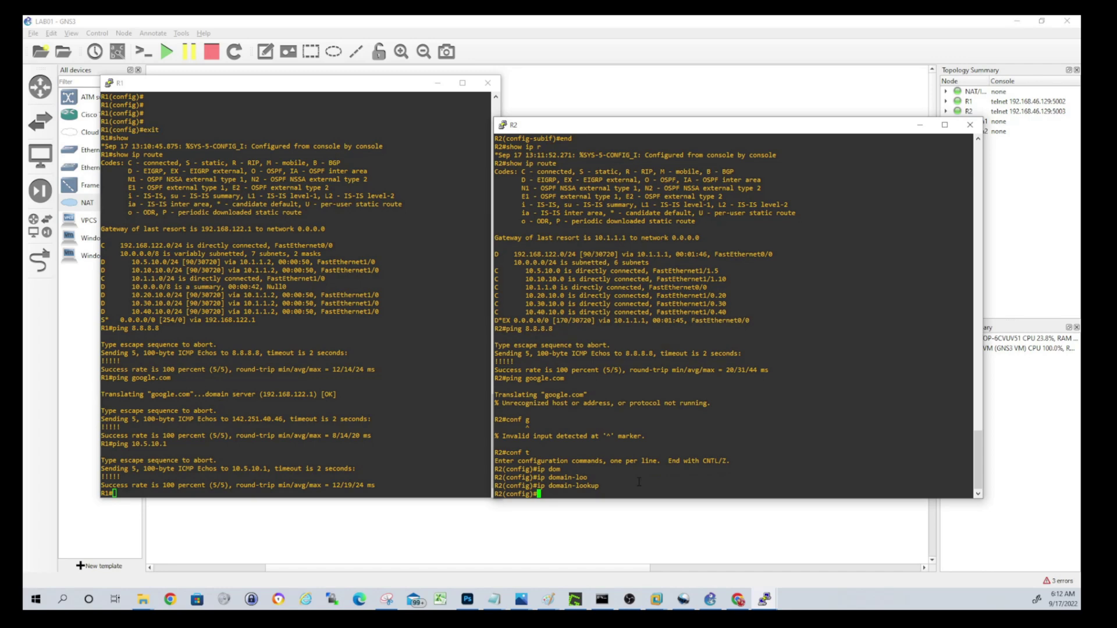
Step: End R2's configuration mode and retest name resolution by pinging google.com
type("end")
key("Return")
type("ping ")
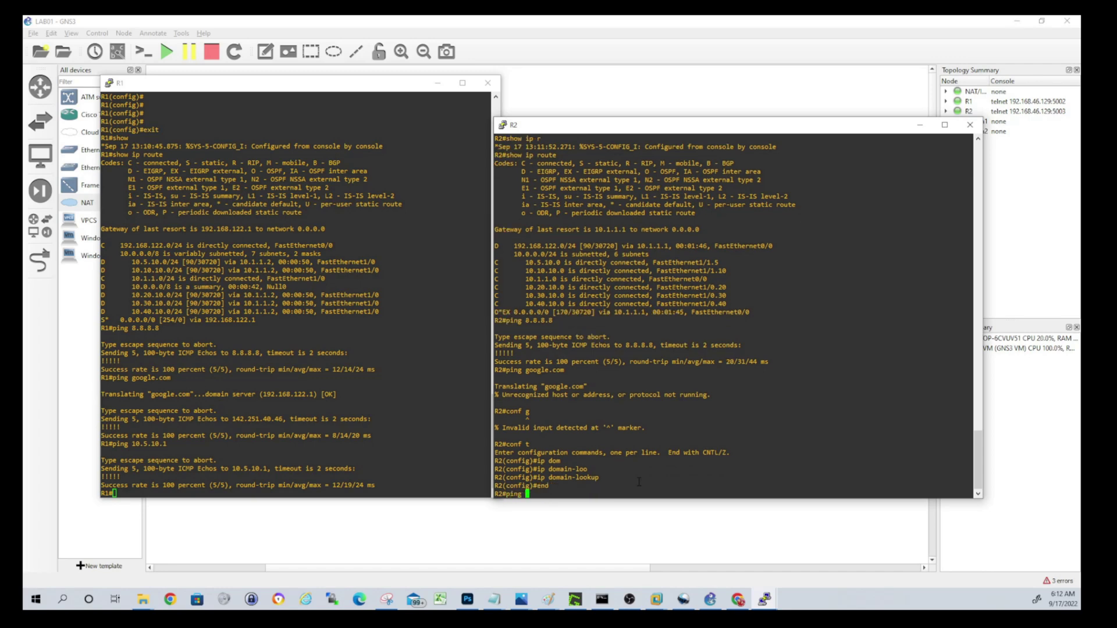
type("google.com")
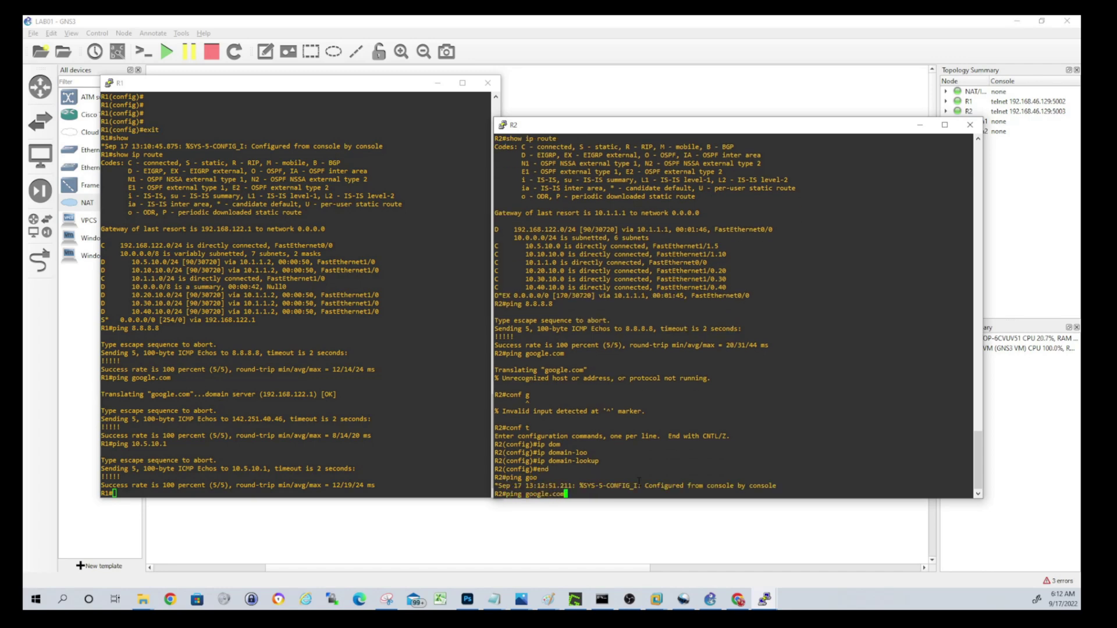
key("Return")
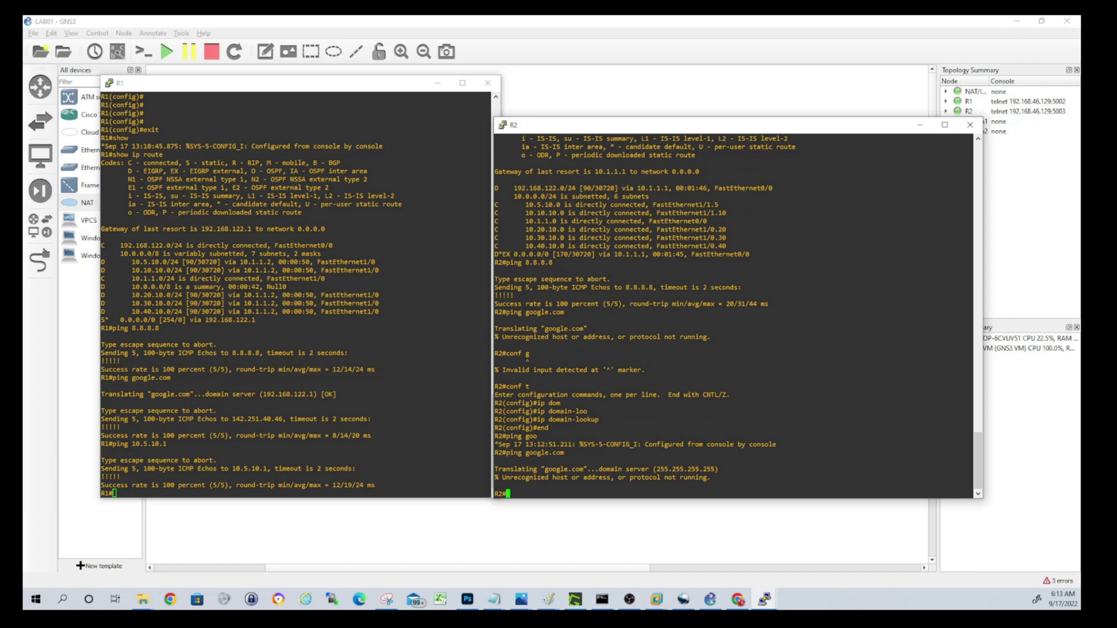
key("alt+Tab")
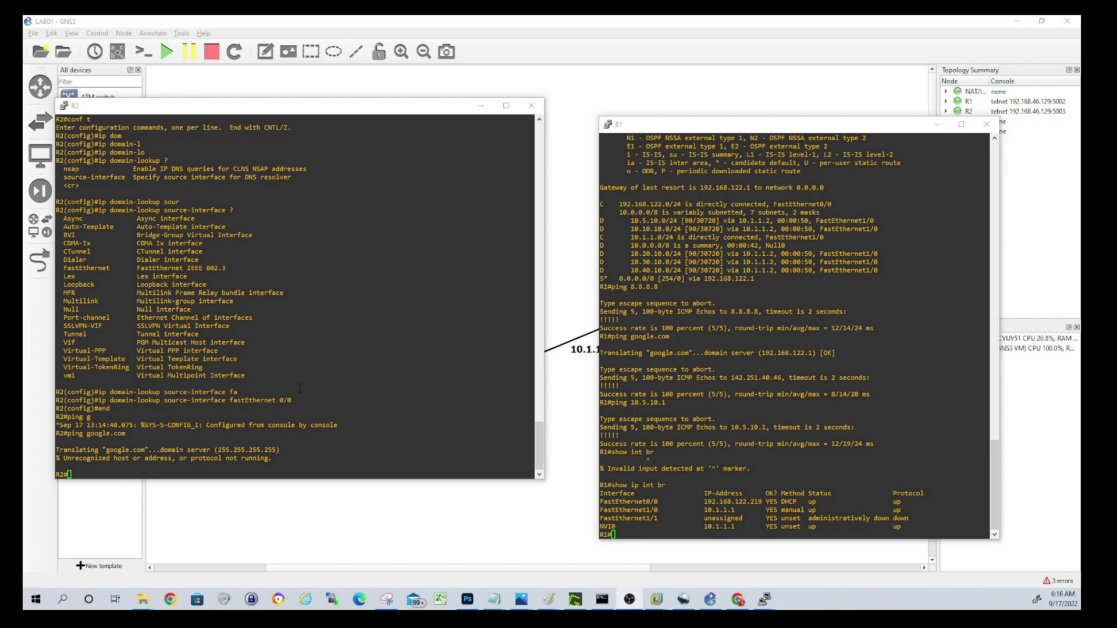
left_click(309, 410)
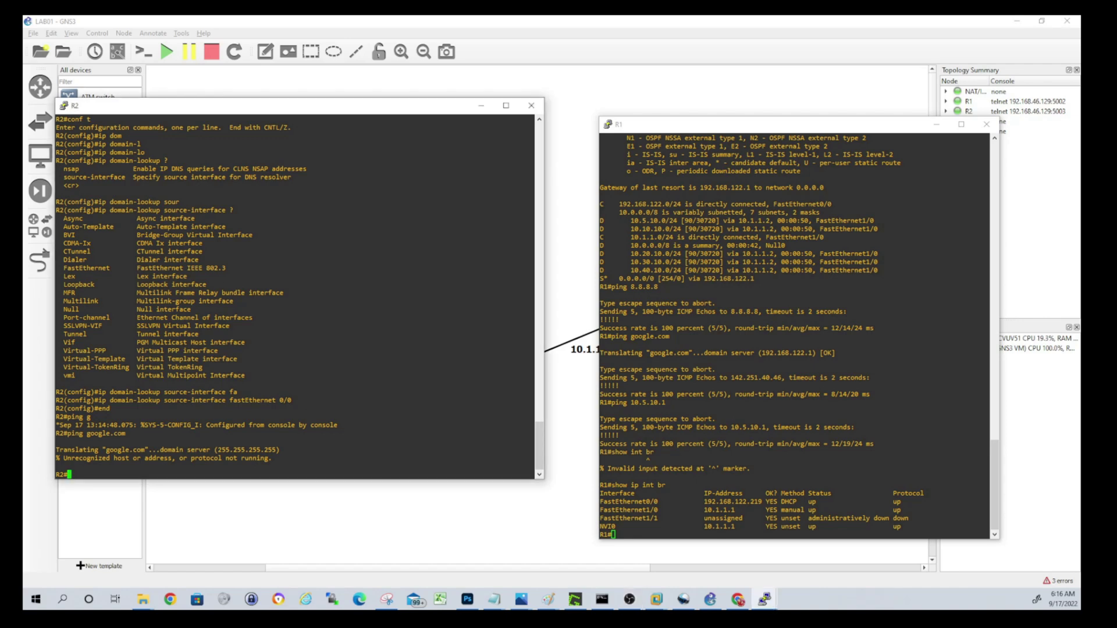
key("alt+Tab")
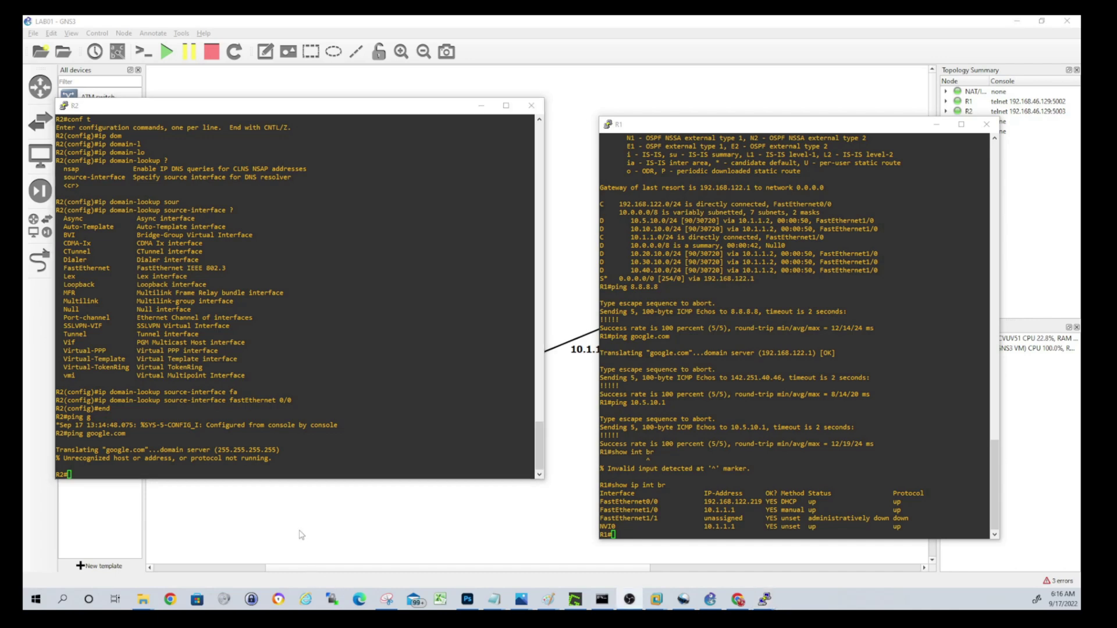
Step: Set R2's DNS name server to 192.168.122.219 in global configuration mode
left_click(252, 434)
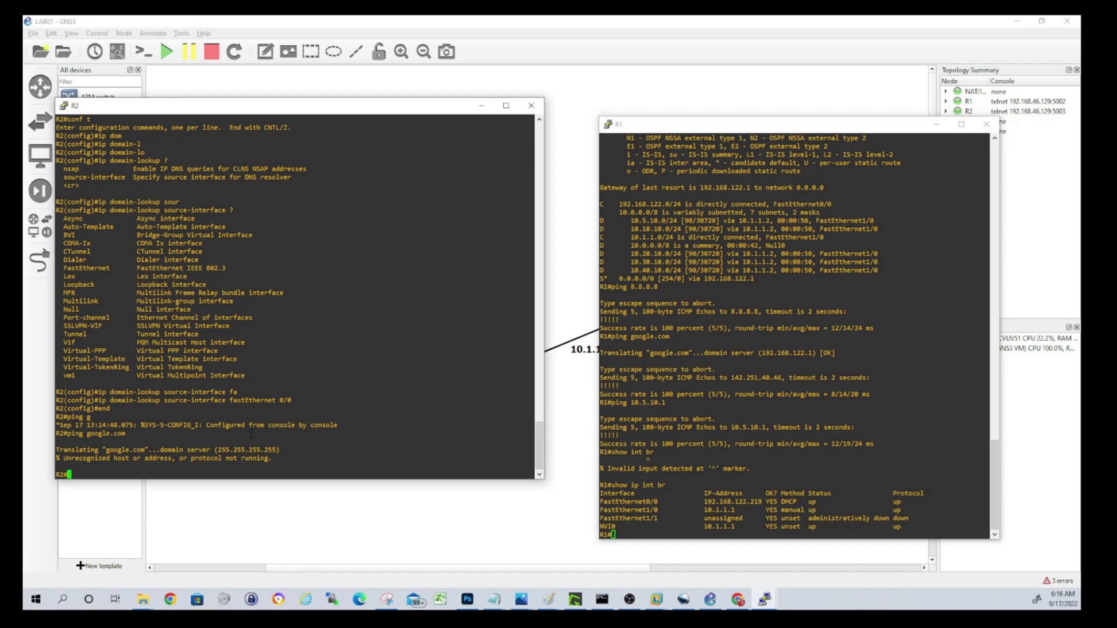
type("cont")
key("BackSpace")
type("f t")
key("Return")
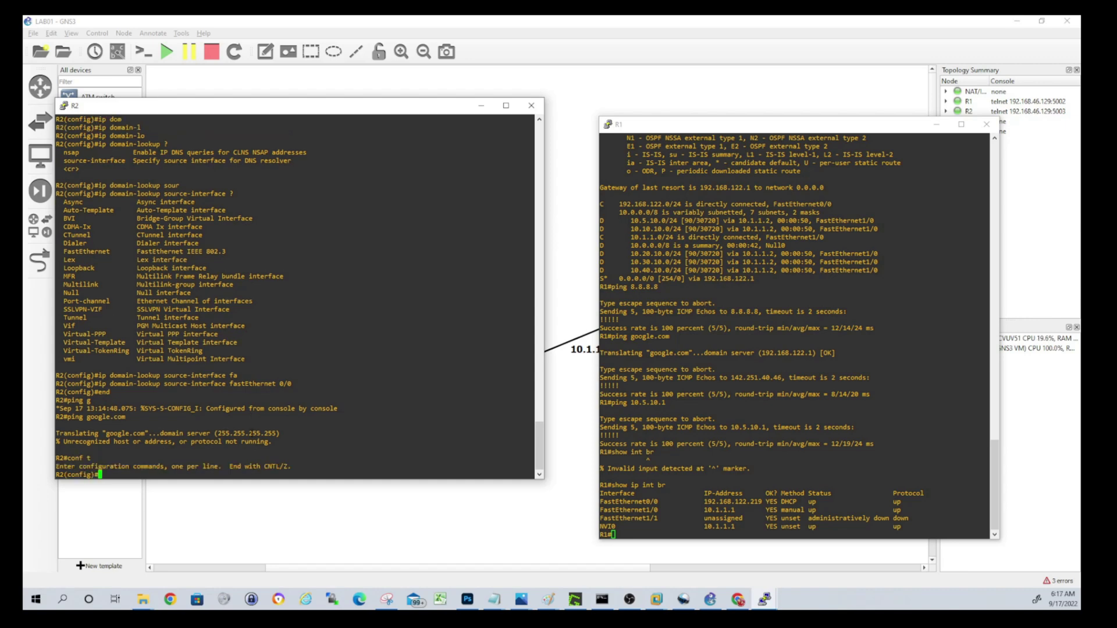
type("ip dom")
key("Tab")
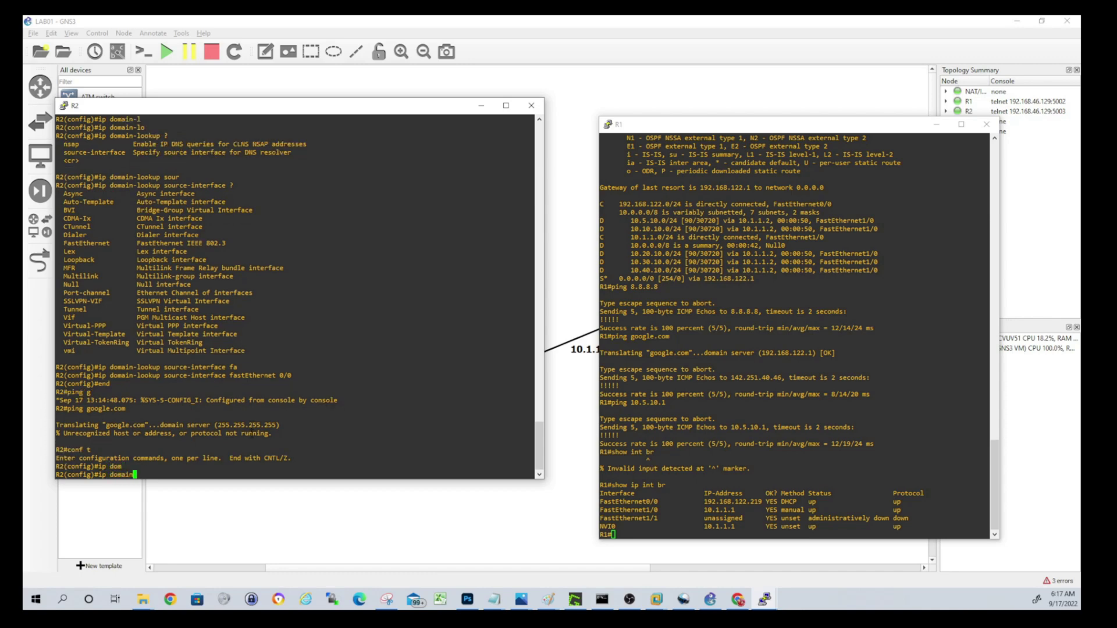
key("BackSpace")
key("BackSpace")
key("BackSpace")
key("BackSpace")
key("BackSpace")
key("BackSpace")
type("name-ser")
key("Tab")
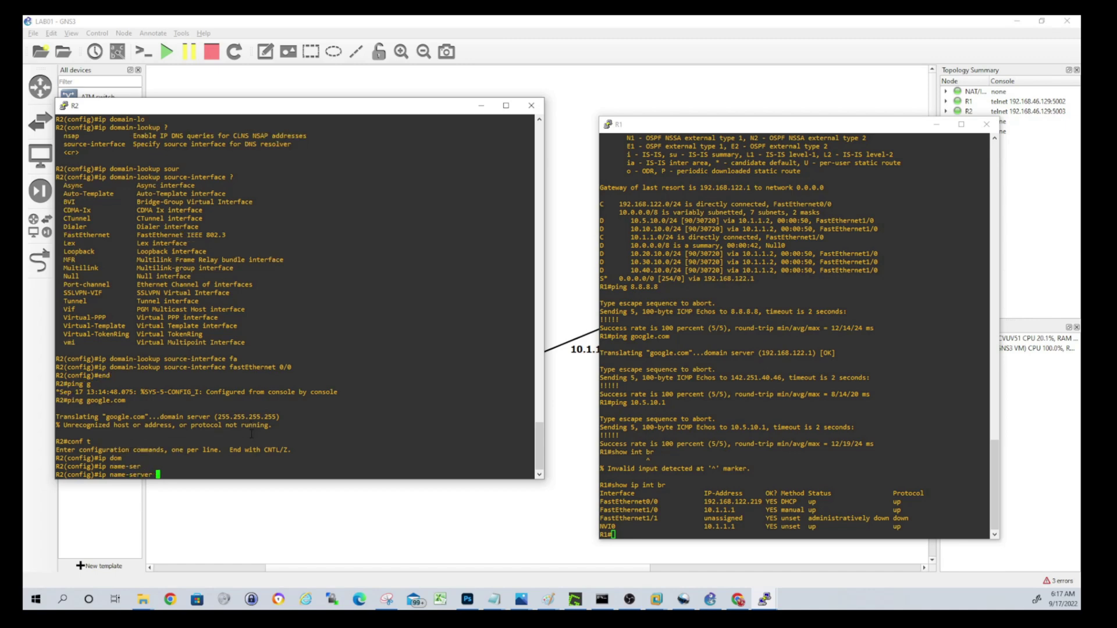
type("192.168.122.219")
key("Return")
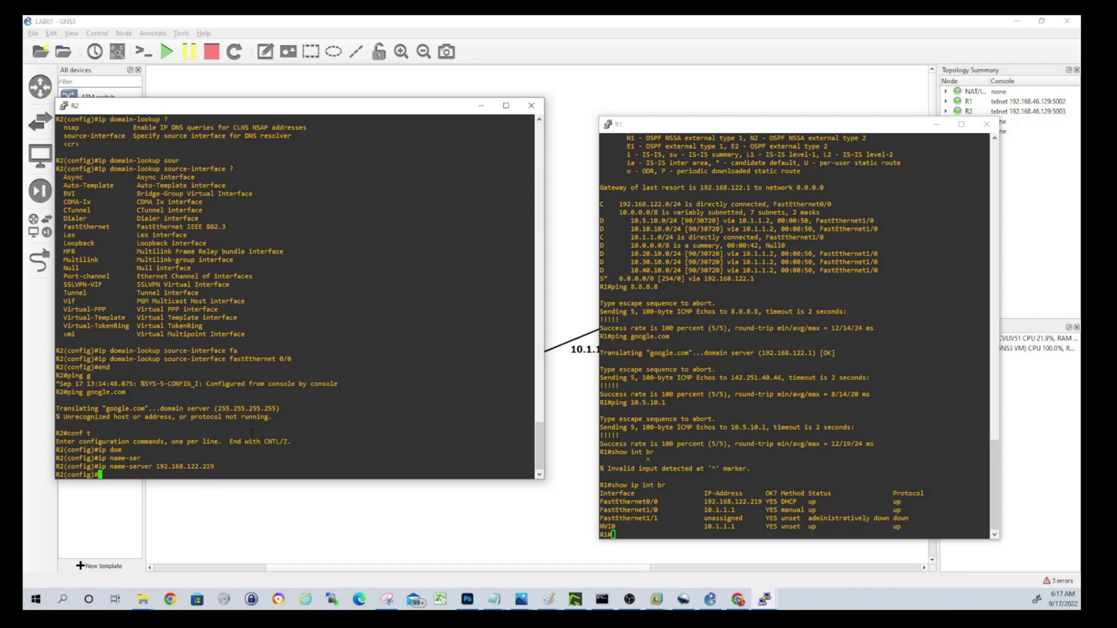
Step: Return R2 to privileged mode and ping google.com through the new name server
type("end")
key("Return")
type("p")
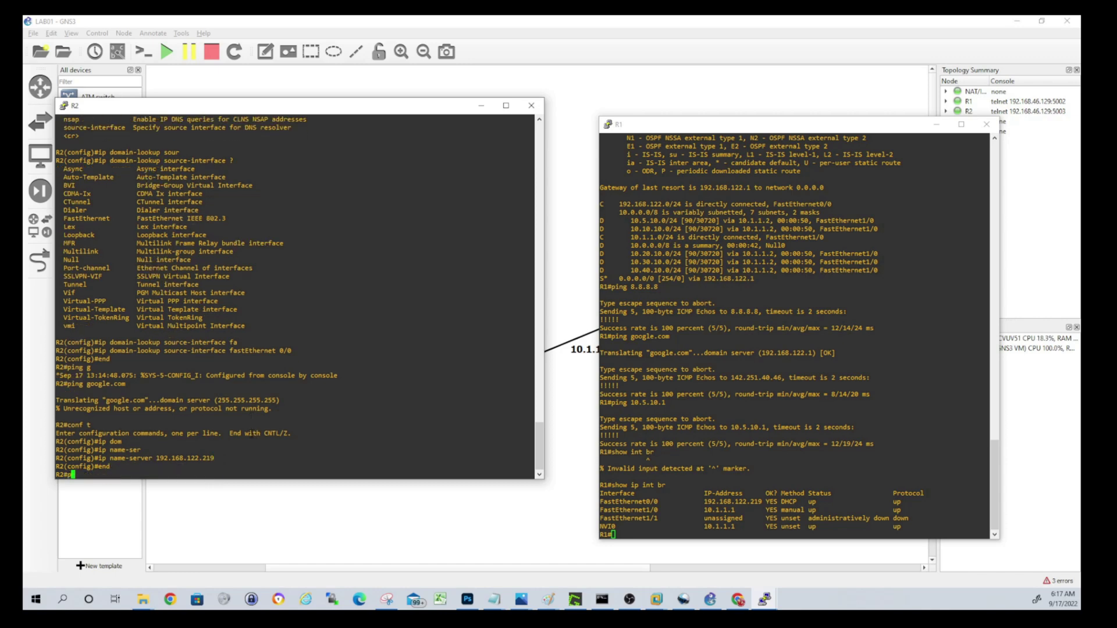
type("ing google")
key("BackSpace")
type("le.com")
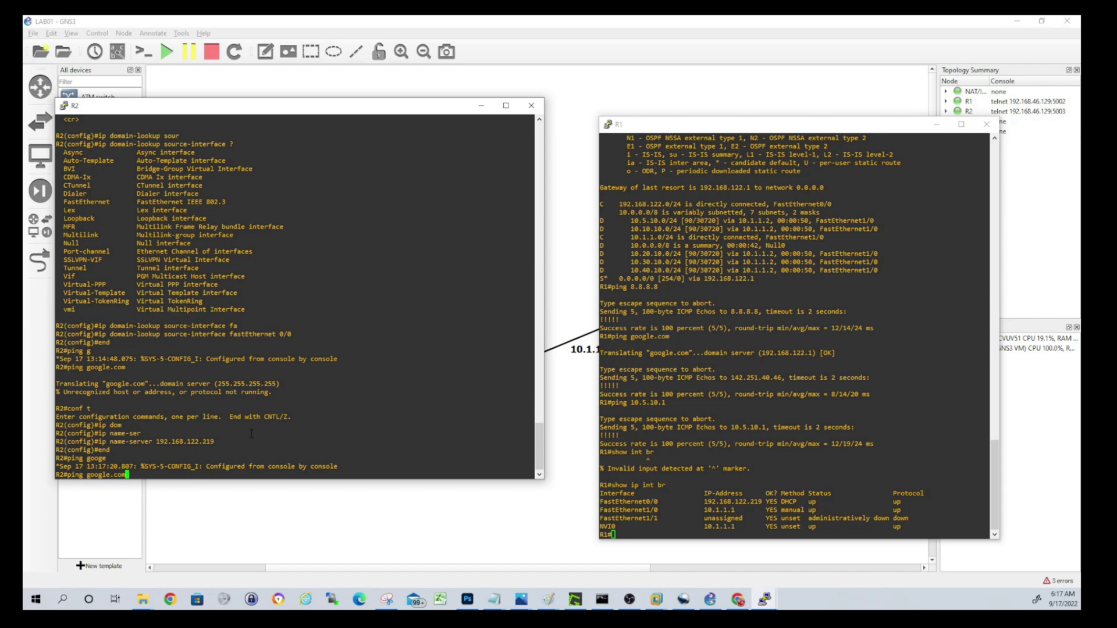
key("Return")
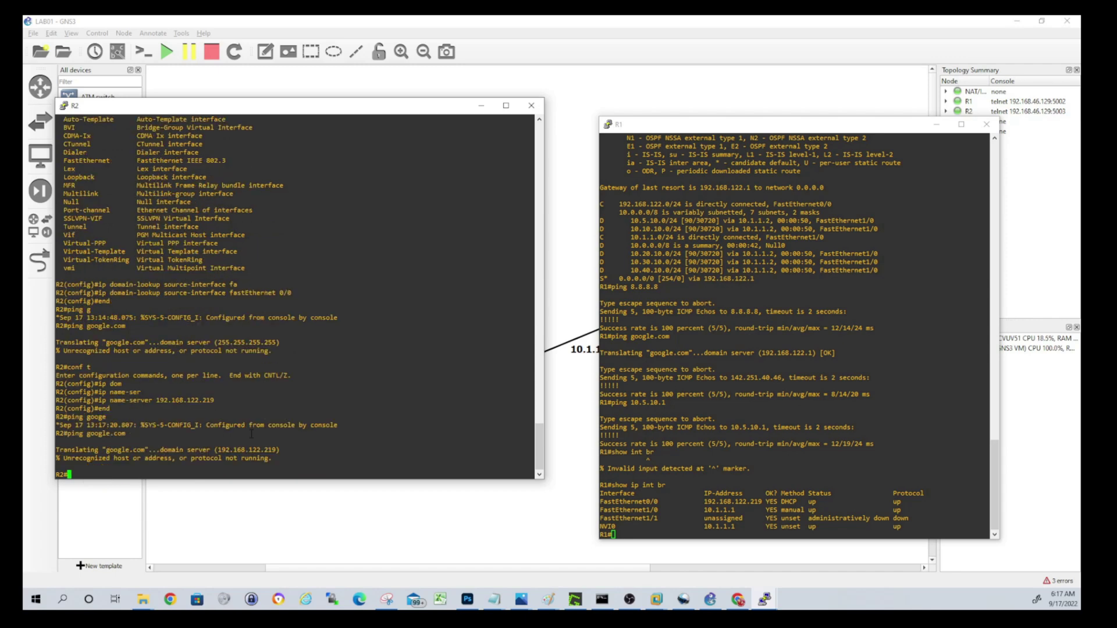
Step: Display R1's CDP neighbors and its IP routing table
left_click(755, 485)
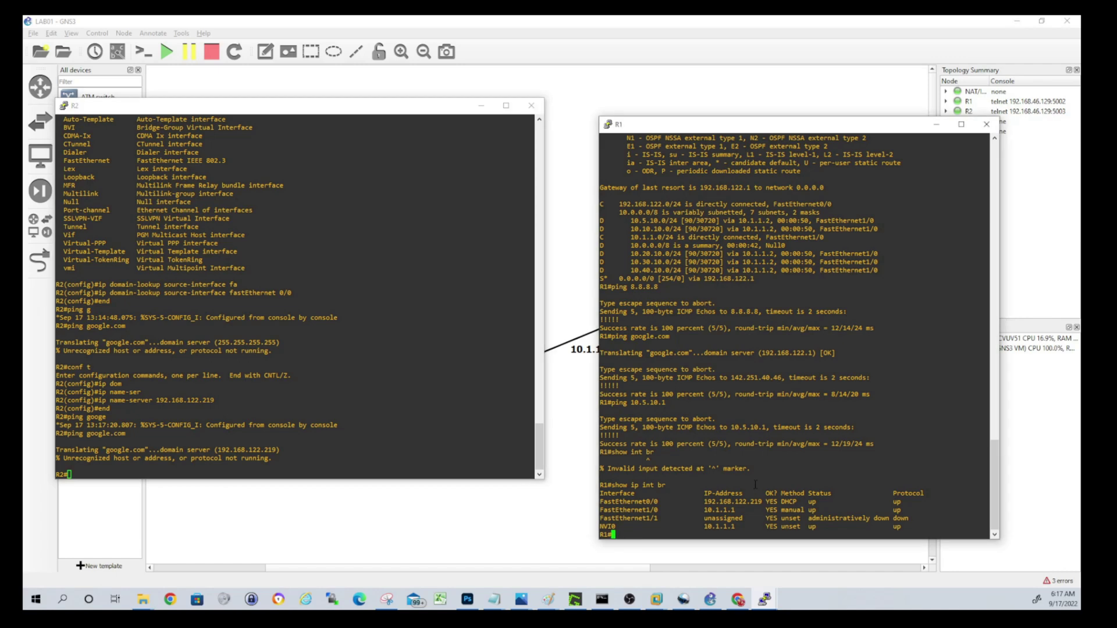
type("show cdp ne")
key("Return")
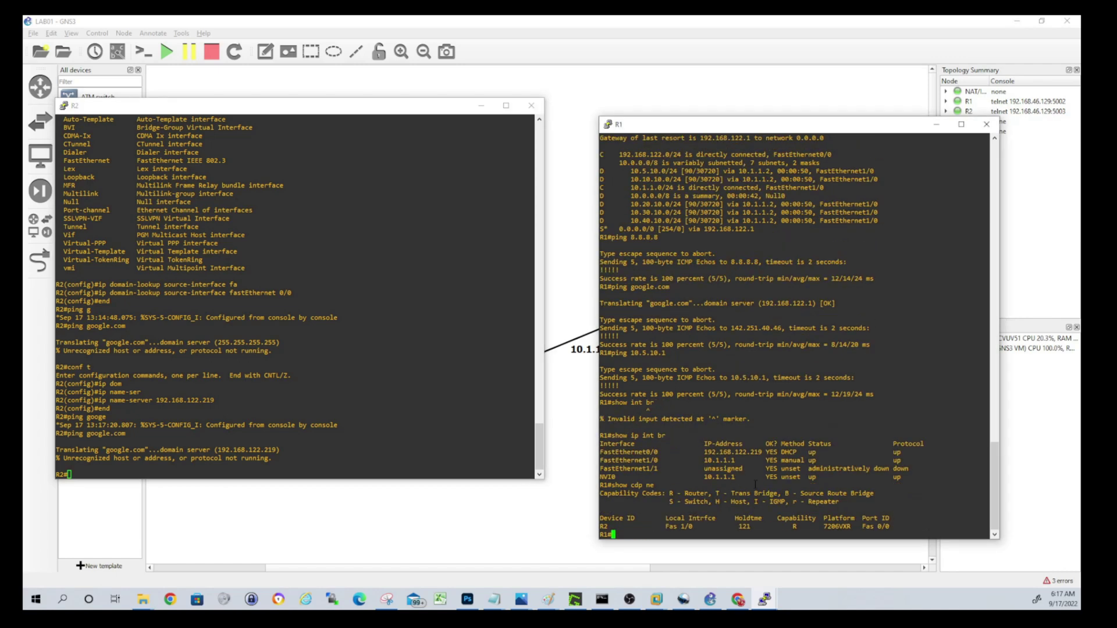
type("show ip route")
key("Return")
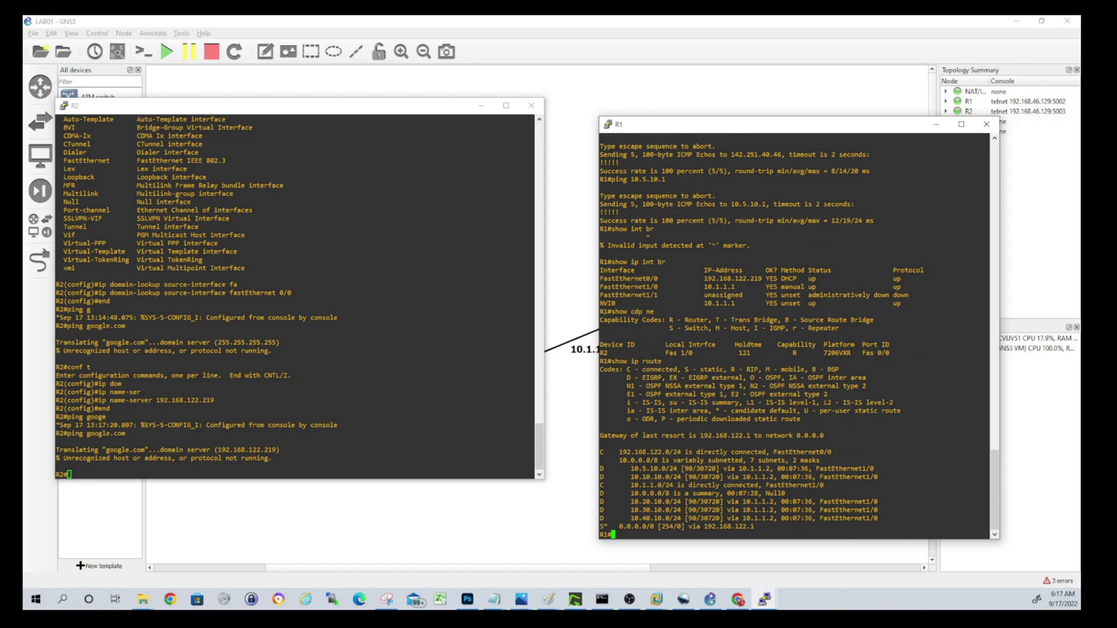
Step: Set R2's DNS name server to 8.8.8.8 in global configuration mode
left_click(236, 472)
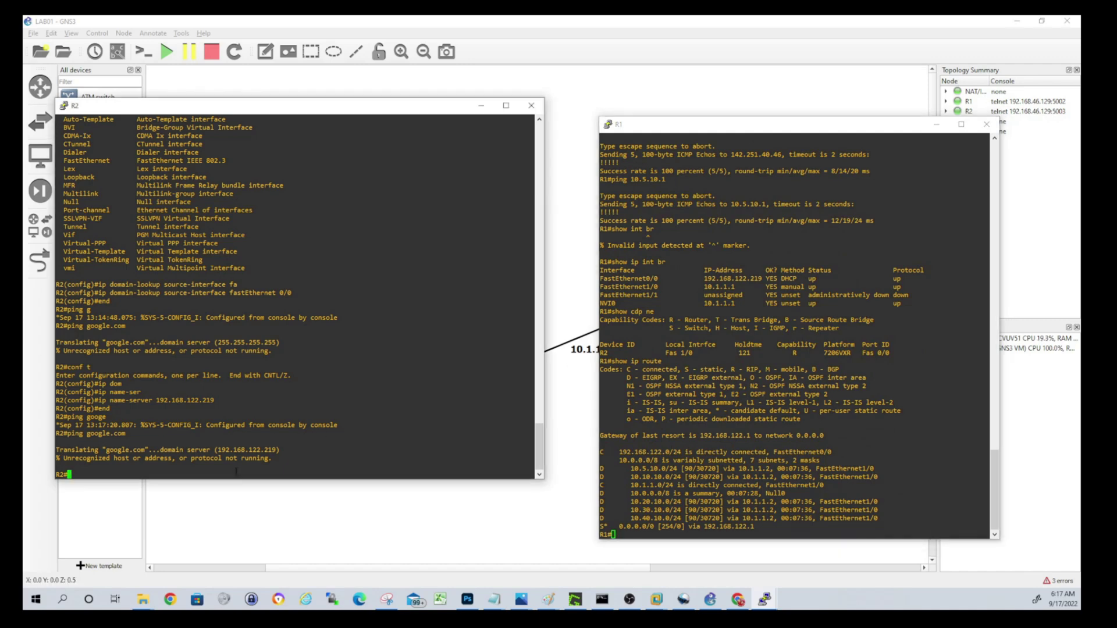
key("Up")
key("Up")
key("Up")
key("Return")
key("Up")
key("Up")
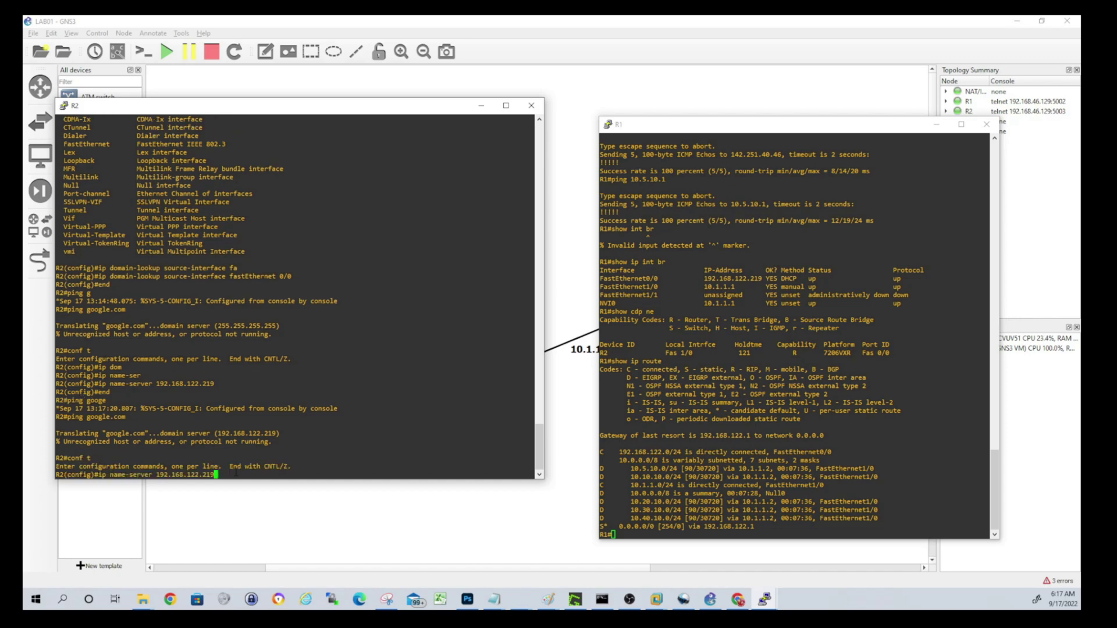
key("BackSpace")
key("BackSpace")
key("BackSpace")
type("1")
key("BackSpace")
key("BackSpace")
key("BackSpace")
key("BackSpace")
key("BackSpace")
key("BackSpace")
key("BackSpace")
key("BackSpace")
key("BackSpace")
key("BackSpace")
key("BackSpace")
key("BackSpace")
key("BackSpace")
key("BackSpace")
type("8.8.8.8")
key("Return")
key("Return")
key("Return")
Step: End R2's configuration mode and ping google.com through the 8.8.8.8 name server
type("end")
key("Return")
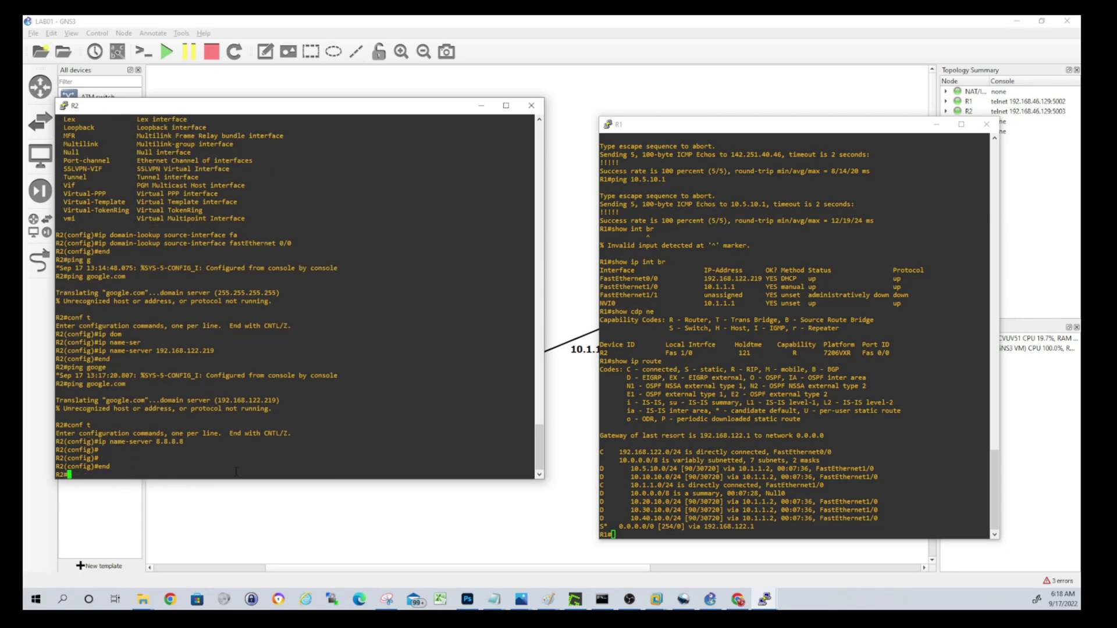
key("Return")
key("Return")
type("ping go")
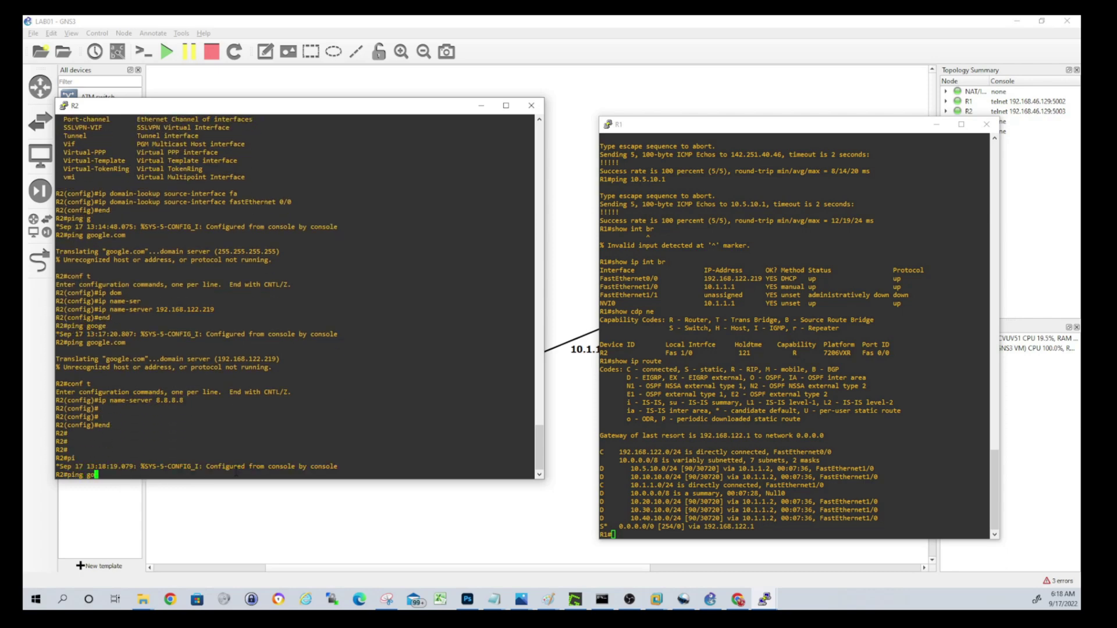
type("ogle.com")
key("Return")
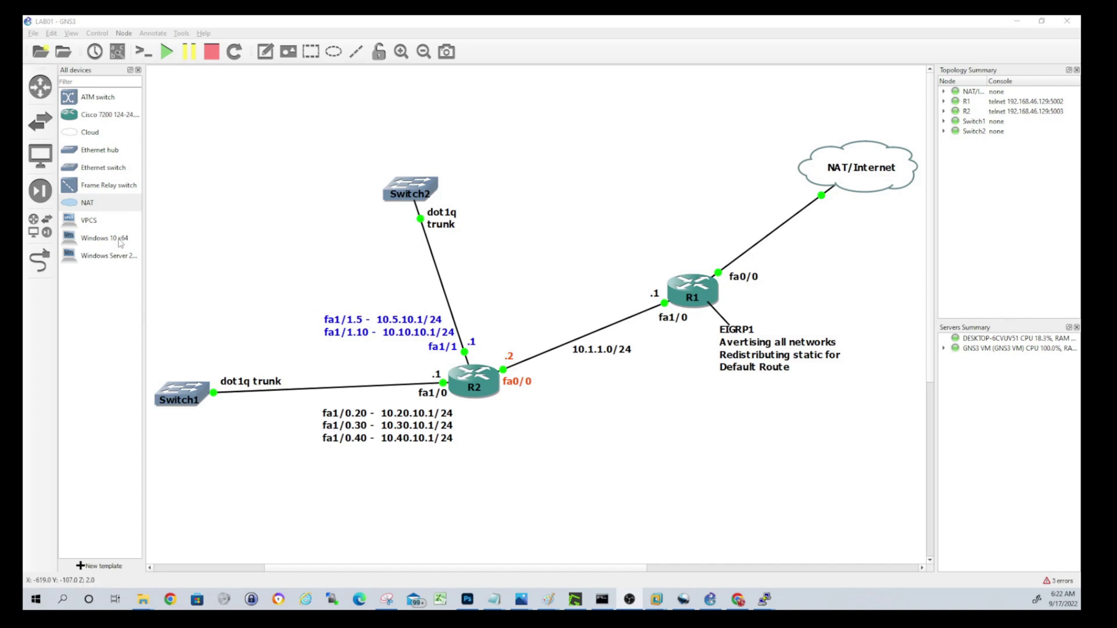
Step: Add a VPCS node hosted on the GNS3 VM and position it above Switch1
left_click(95, 223)
left_click_drag(81, 223, 189, 294)
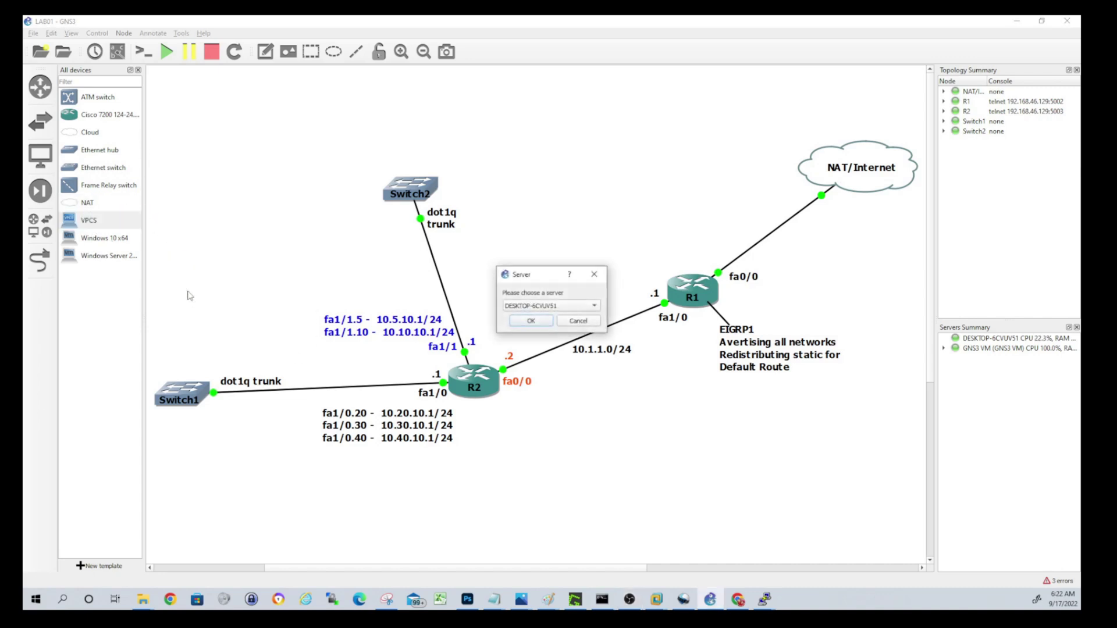
left_click(541, 306)
left_click(539, 319)
left_click(532, 322)
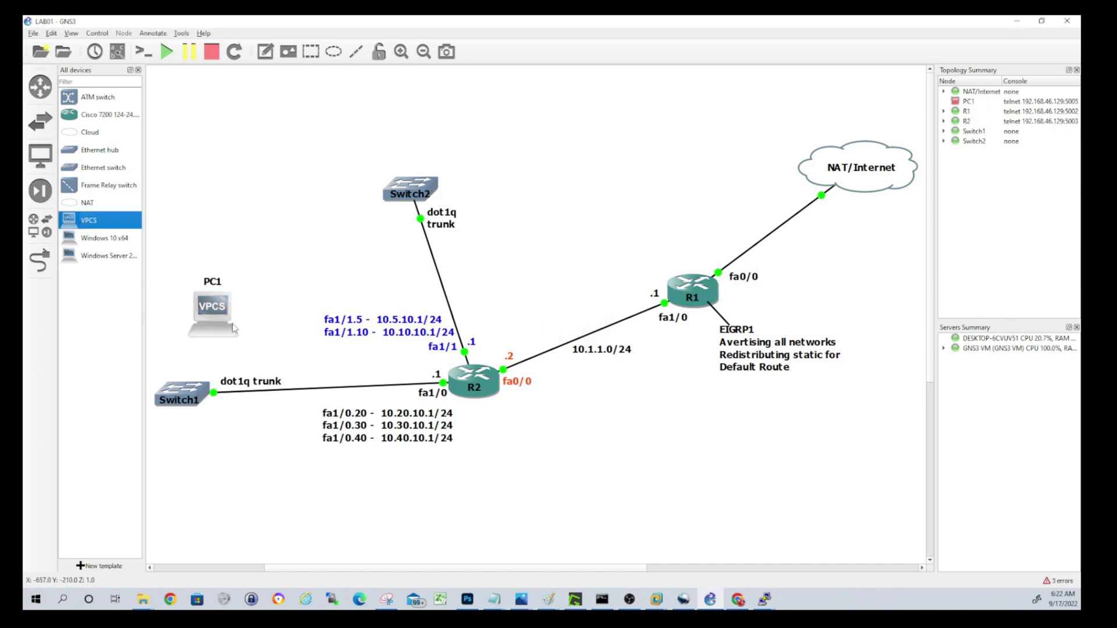
left_click_drag(220, 313, 191, 298)
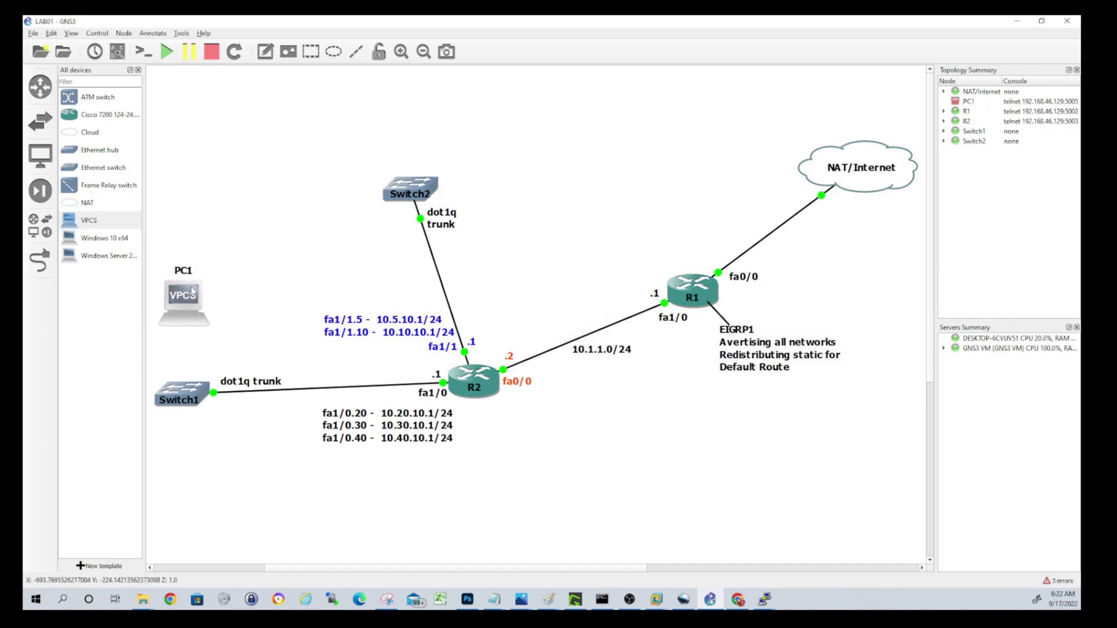
Step: Change the hostname of the VPCS node above Switch1 to VPC20
double_click(190, 274)
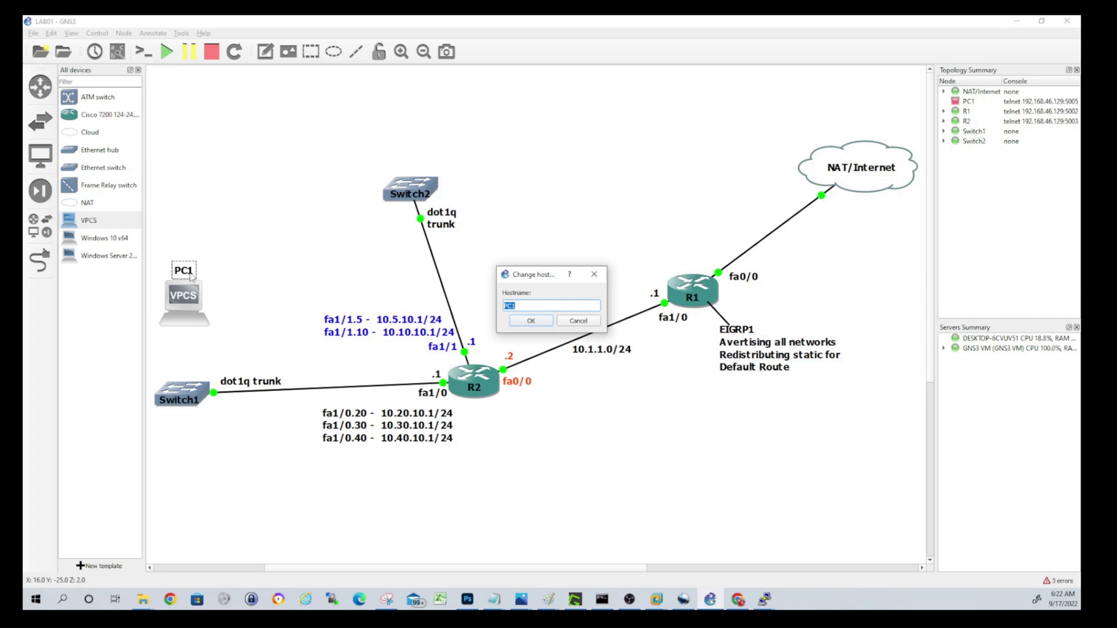
type("VPC20")
key("Return")
left_click(236, 469)
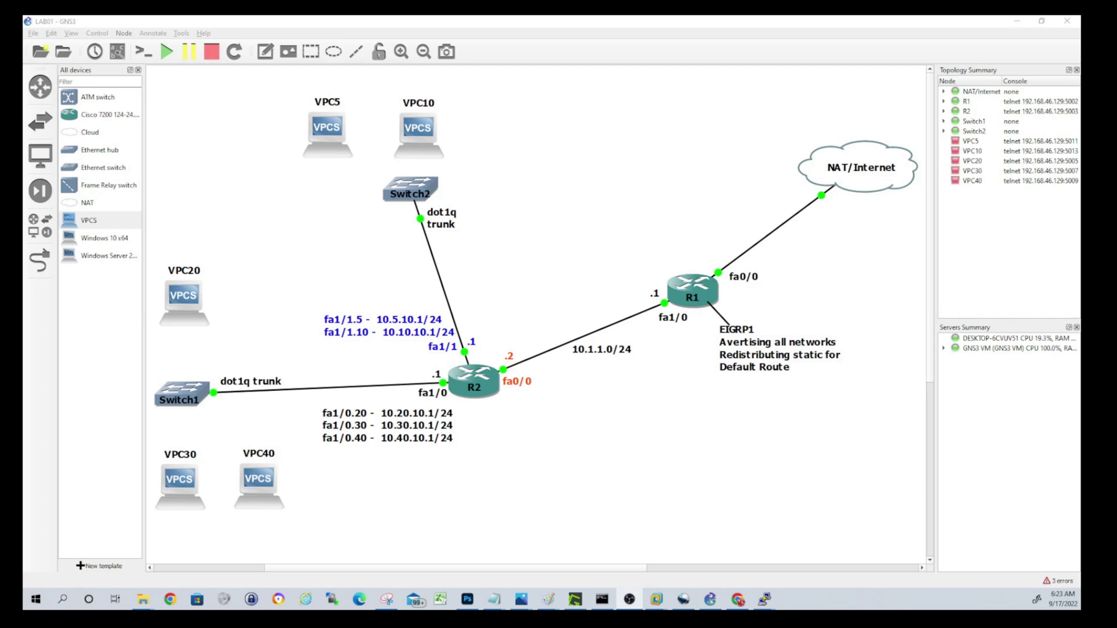
Step: Configure Switch2's port 1 as an access port in the VLAN used by VPC5
right_click(411, 185)
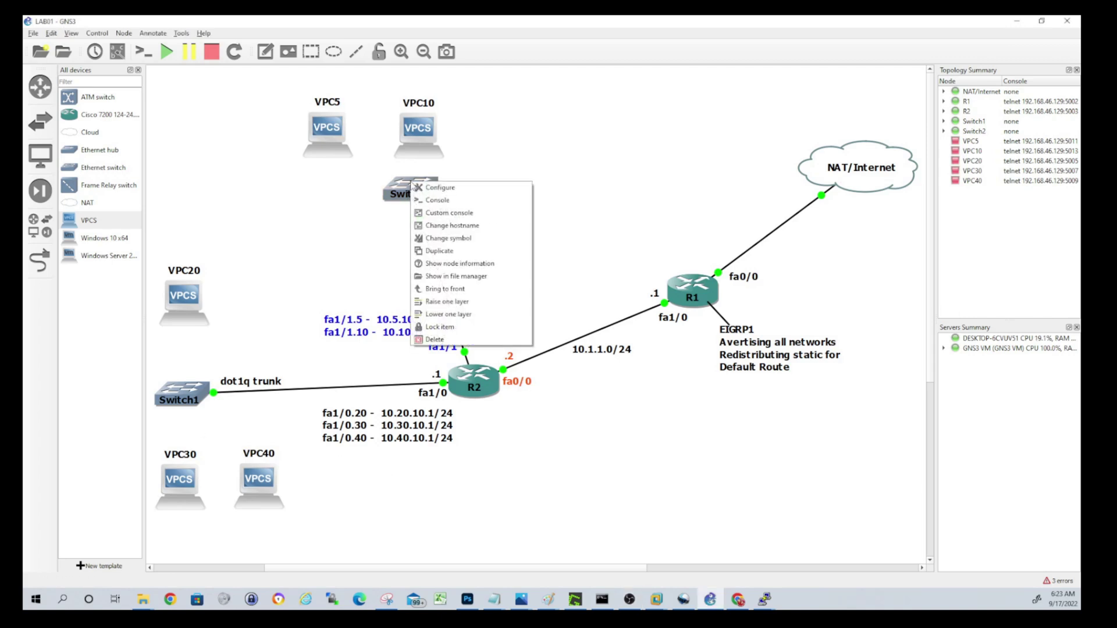
left_click(452, 188)
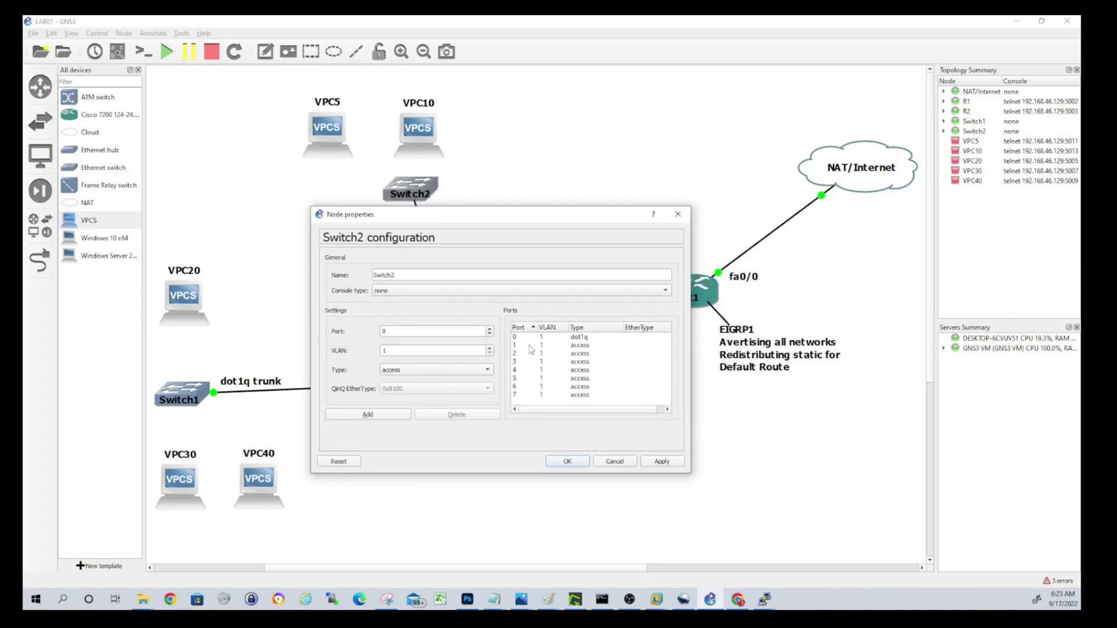
left_click(522, 345)
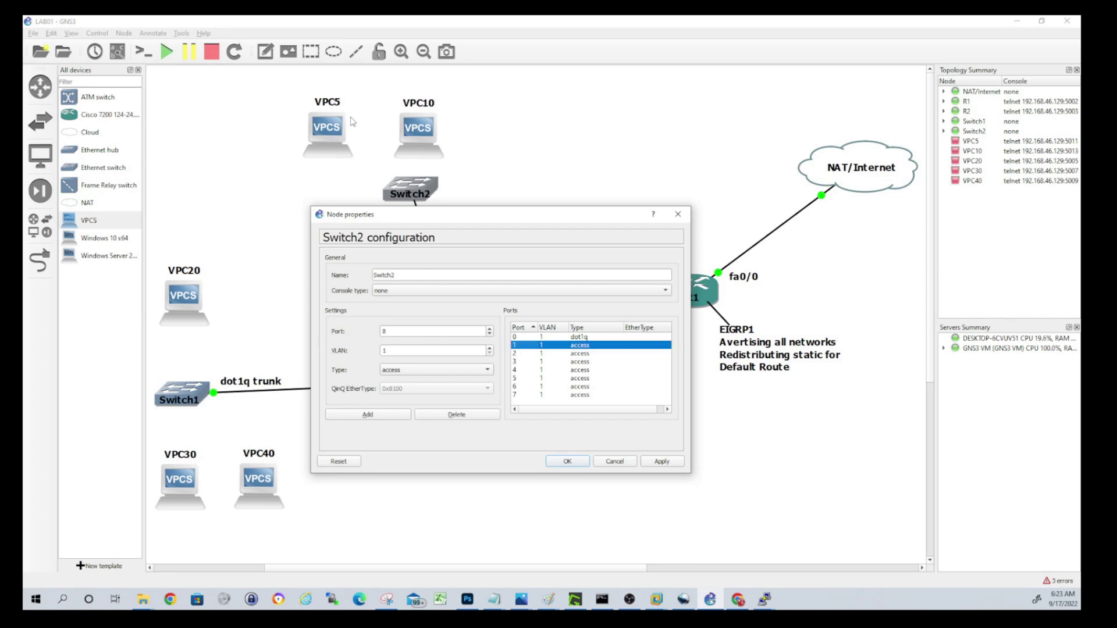
left_click(526, 355)
left_click(535, 347)
left_click_drag(449, 218, 497, 199)
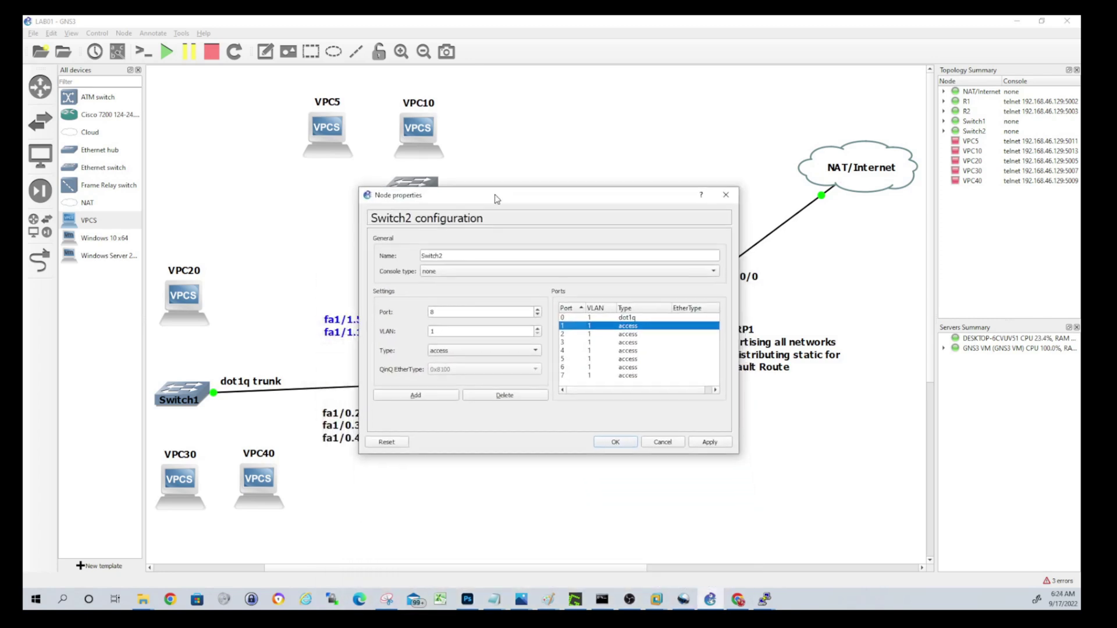
double_click(454, 312)
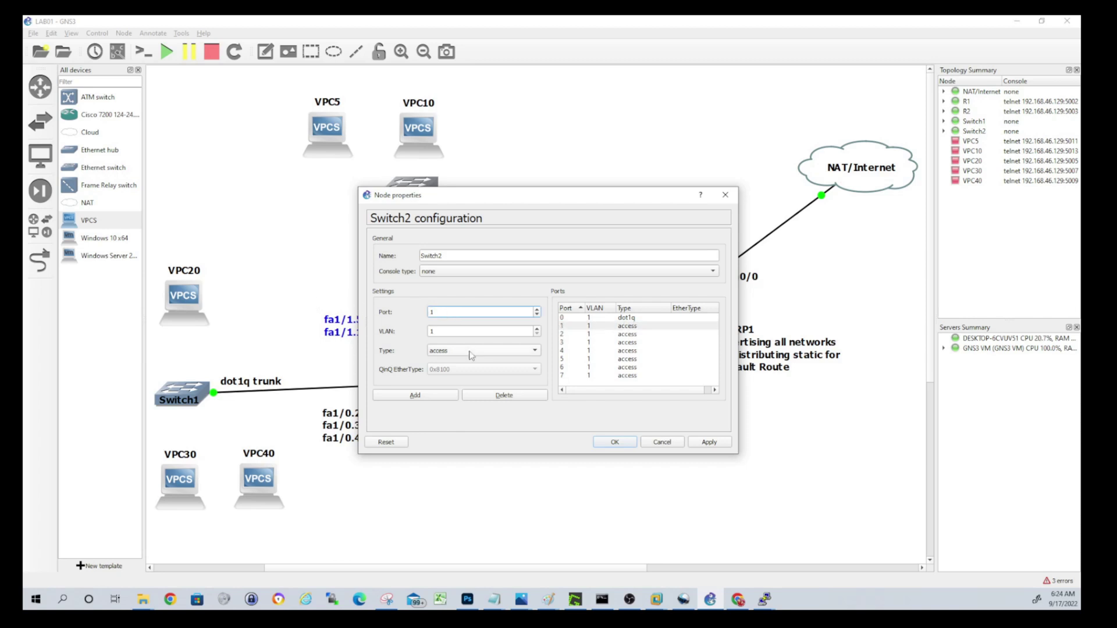
key("Tab")
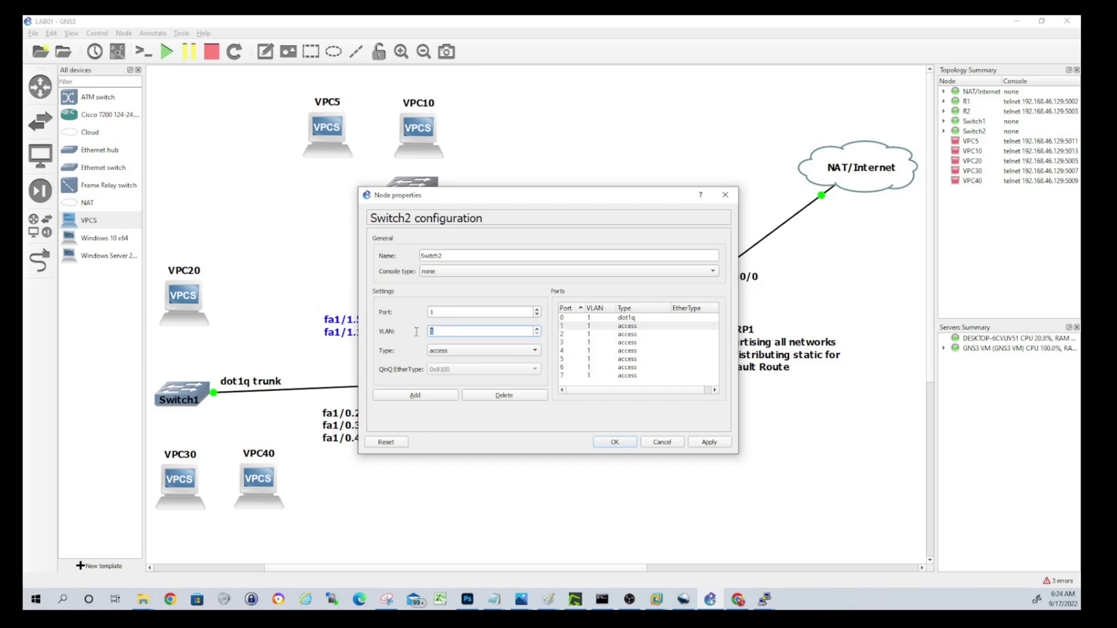
left_click(427, 395)
Step: Assign Switch2's access port 2 to VLAN 10 and save the switch configuration
double_click(448, 312)
type("2")
left_click(449, 329)
type("10")
left_click(426, 398)
left_click(614, 443)
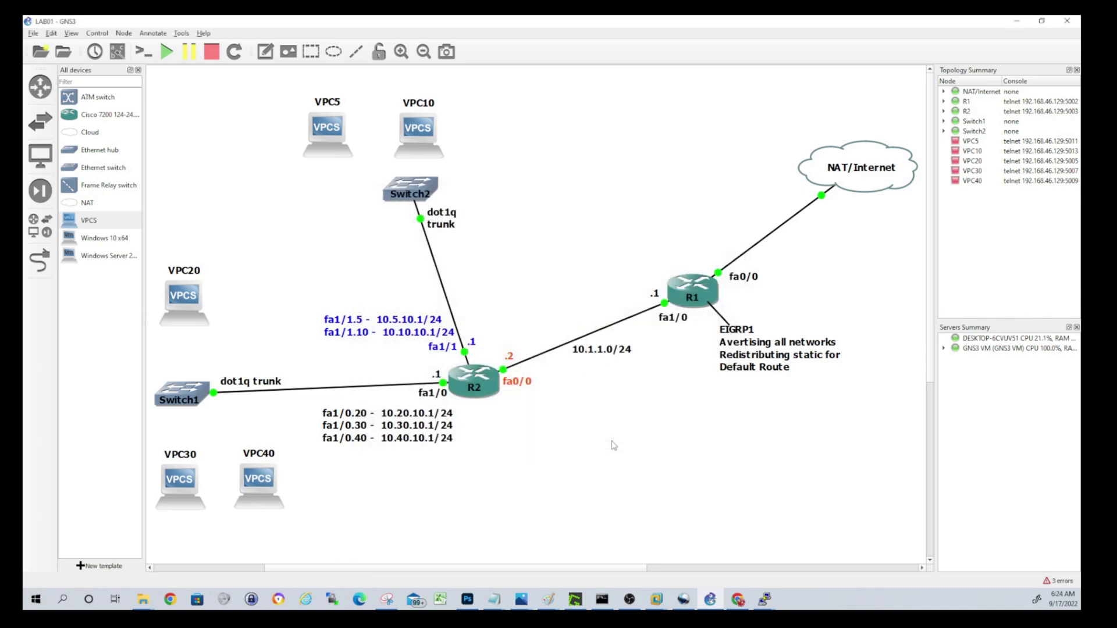
Step: Link VPC5's Ethernet0 to Ethernet1 on Switch2
left_click(44, 269)
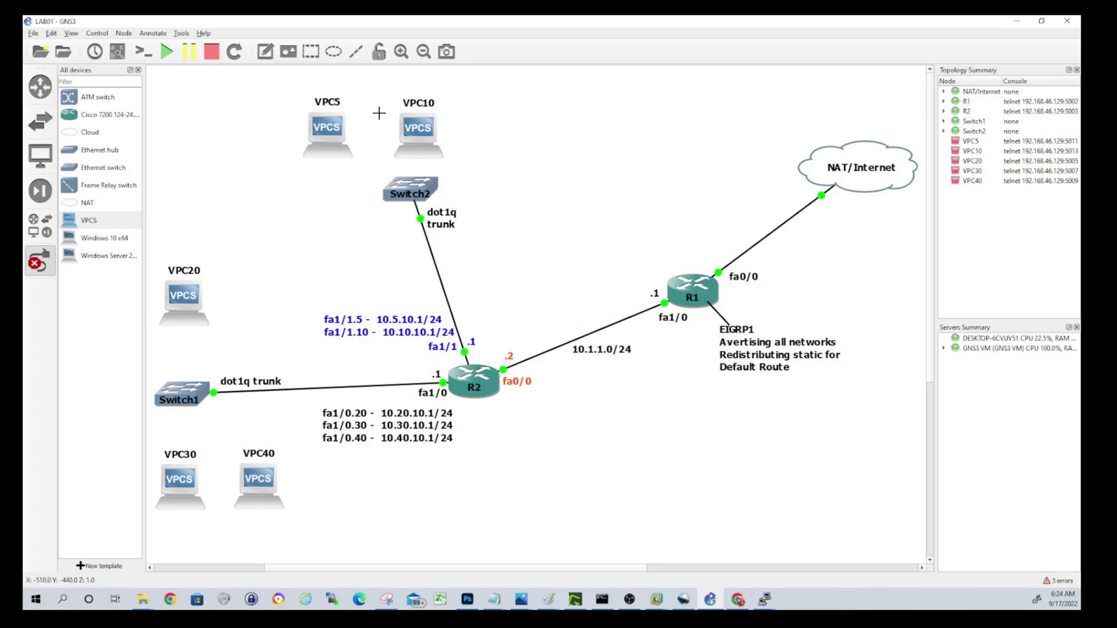
left_click(327, 137)
left_click(347, 144)
left_click(407, 182)
left_click(429, 199)
Step: Link VPC10's Ethernet0 to Ethernet2 on Switch2 and leave link mode
left_click(438, 147)
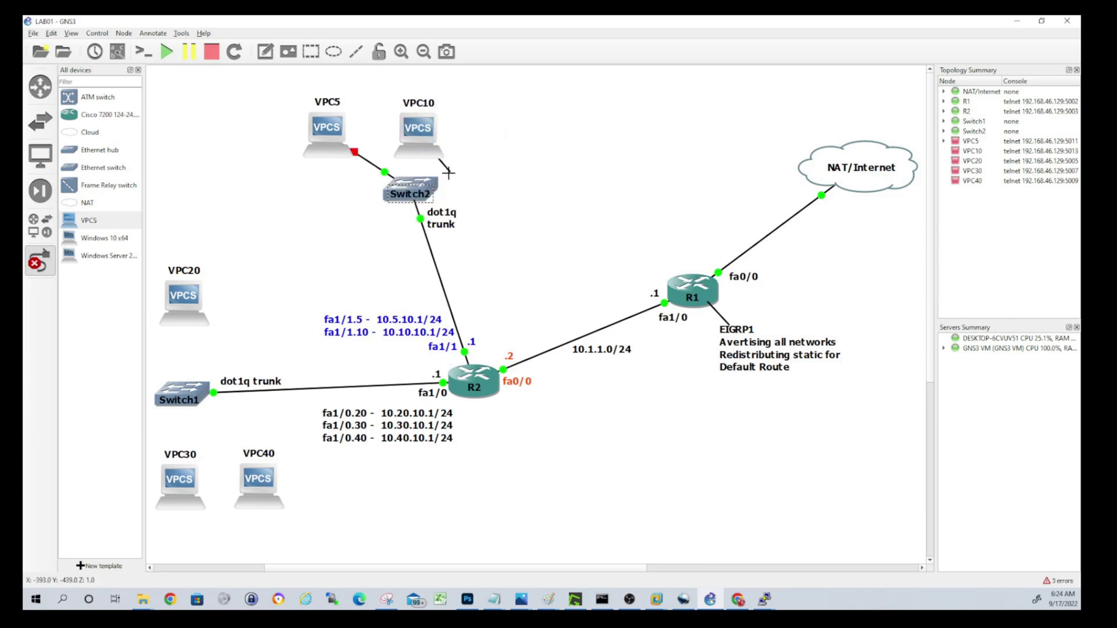
left_click(426, 182)
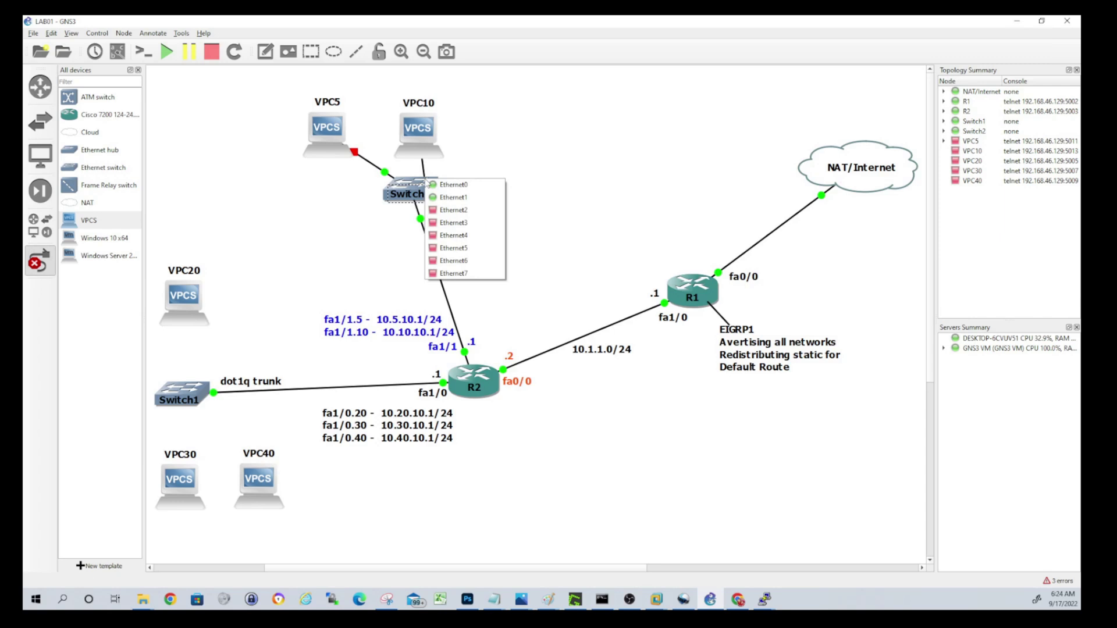
left_click(452, 210)
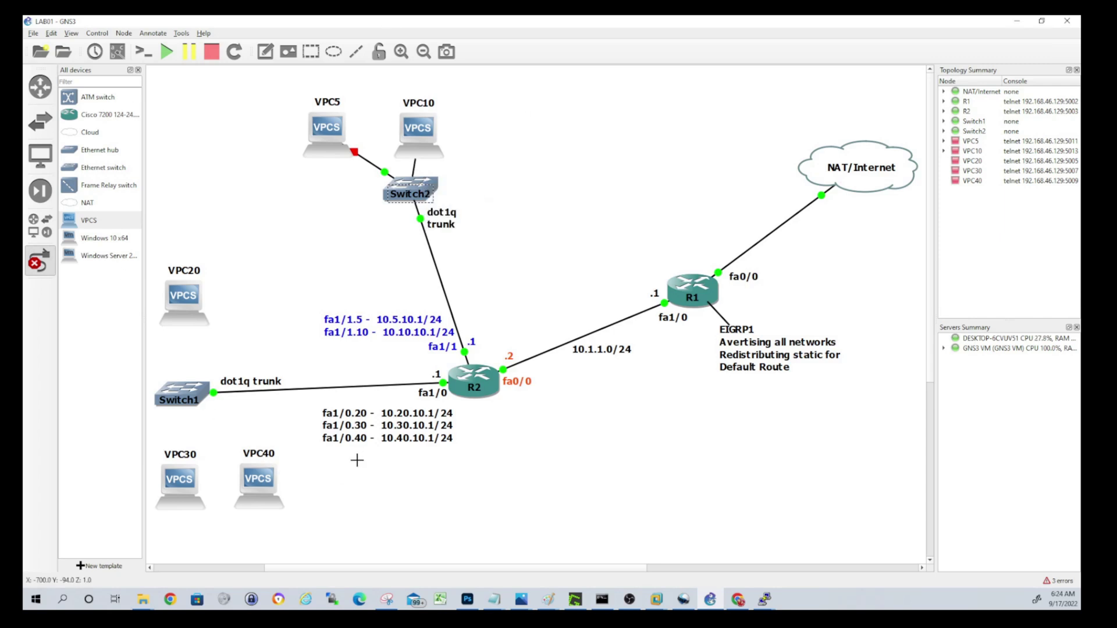
left_click(41, 265)
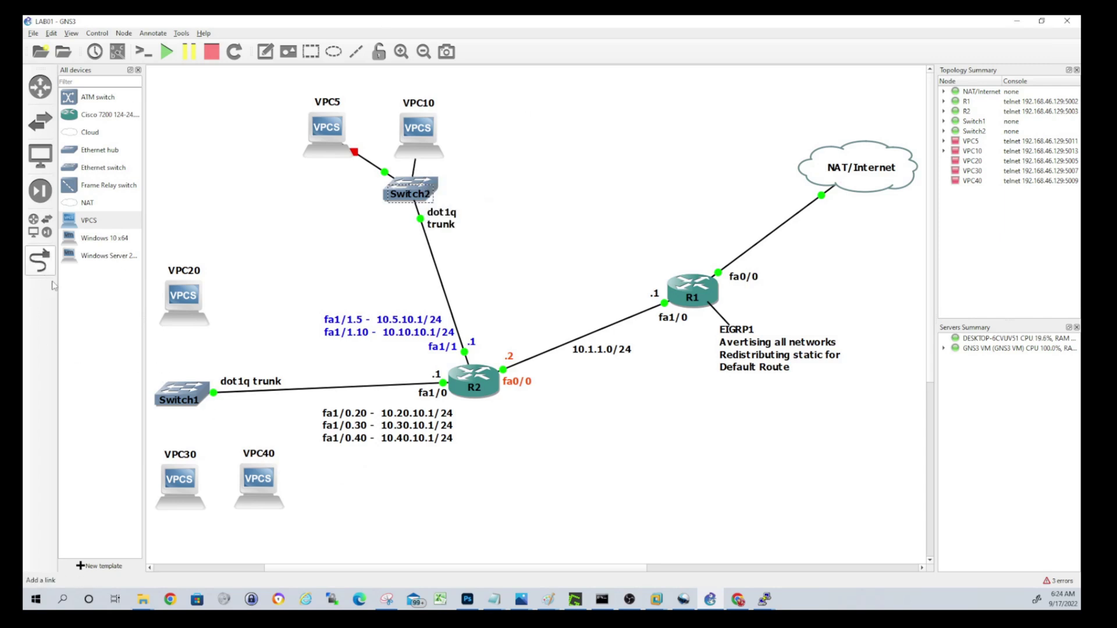
Step: Configure Switch1's port 1 as an access port in VLAN 20
right_click(186, 390)
left_click(217, 397)
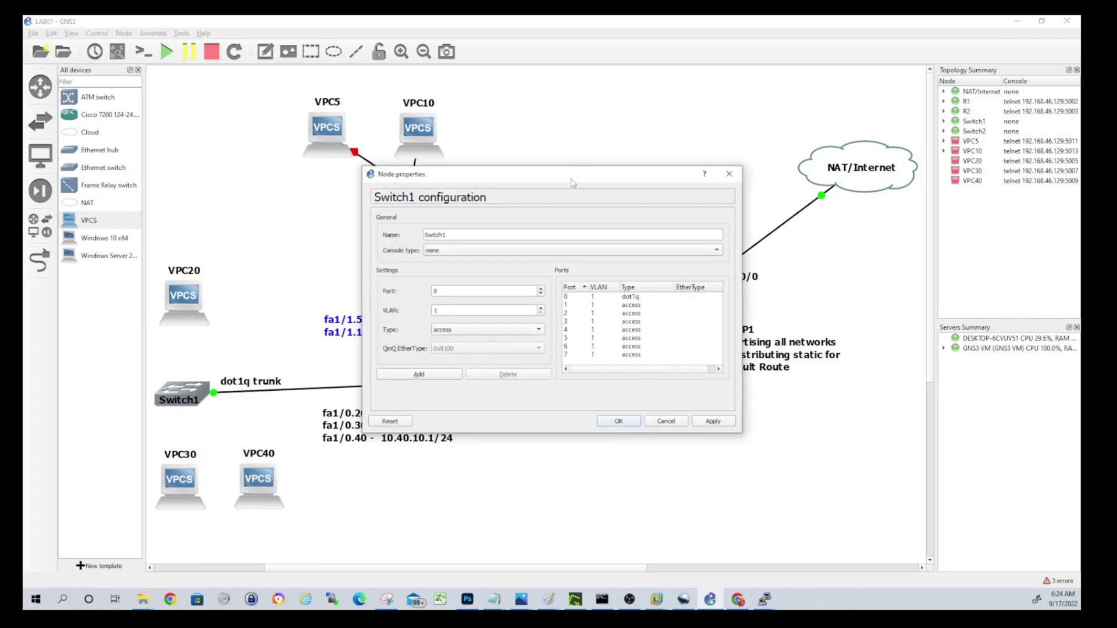
left_click_drag(569, 180, 562, 132)
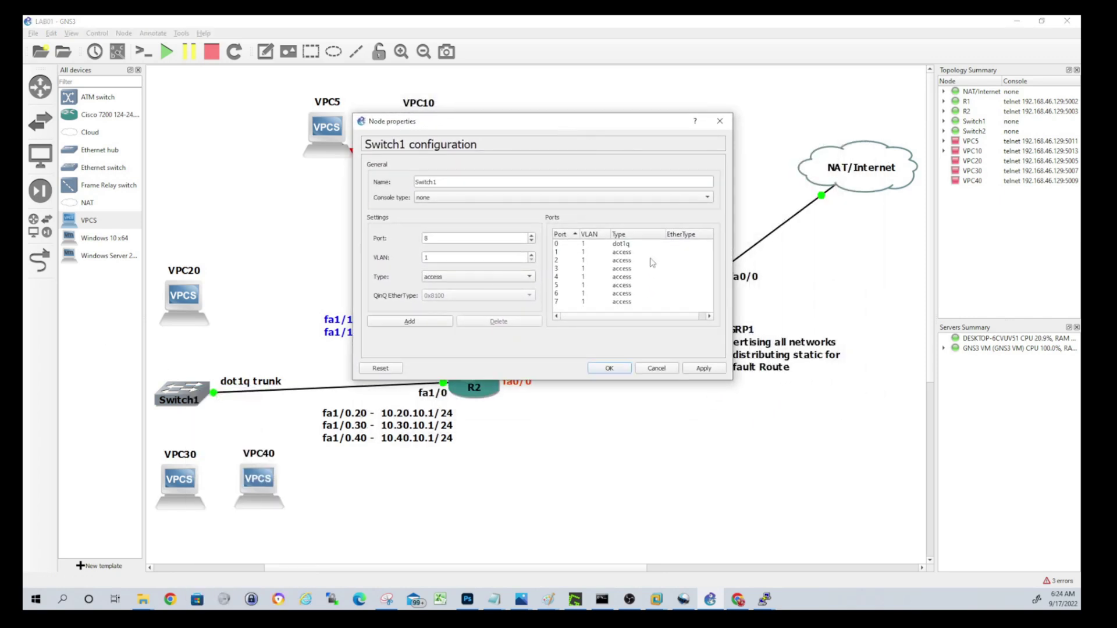
left_click(572, 253)
double_click(435, 239)
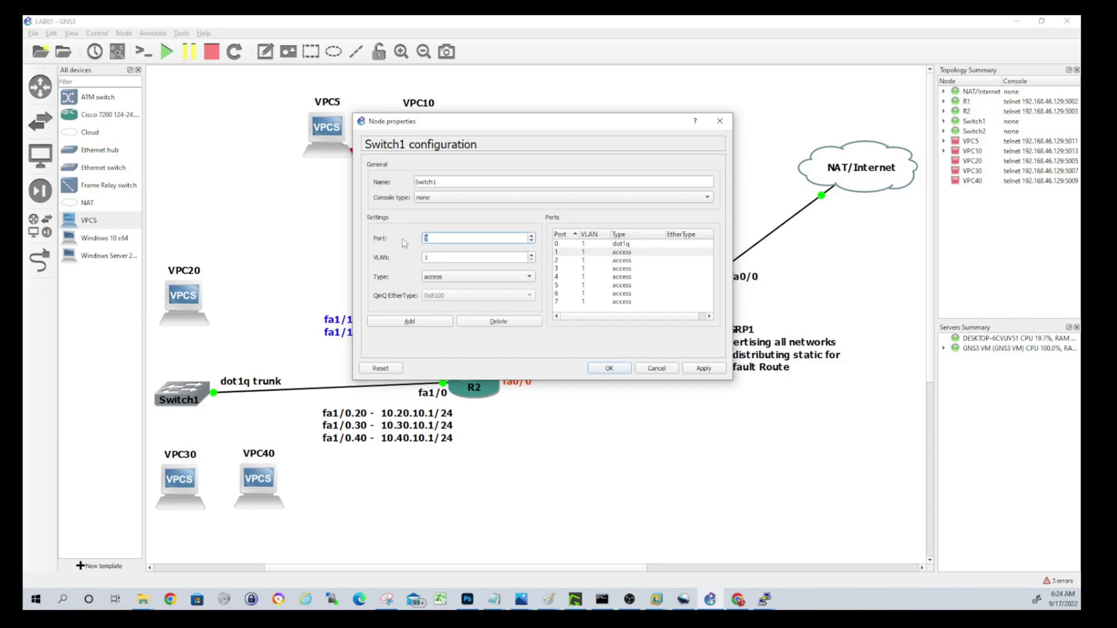
type("1")
key("Tab")
type("20")
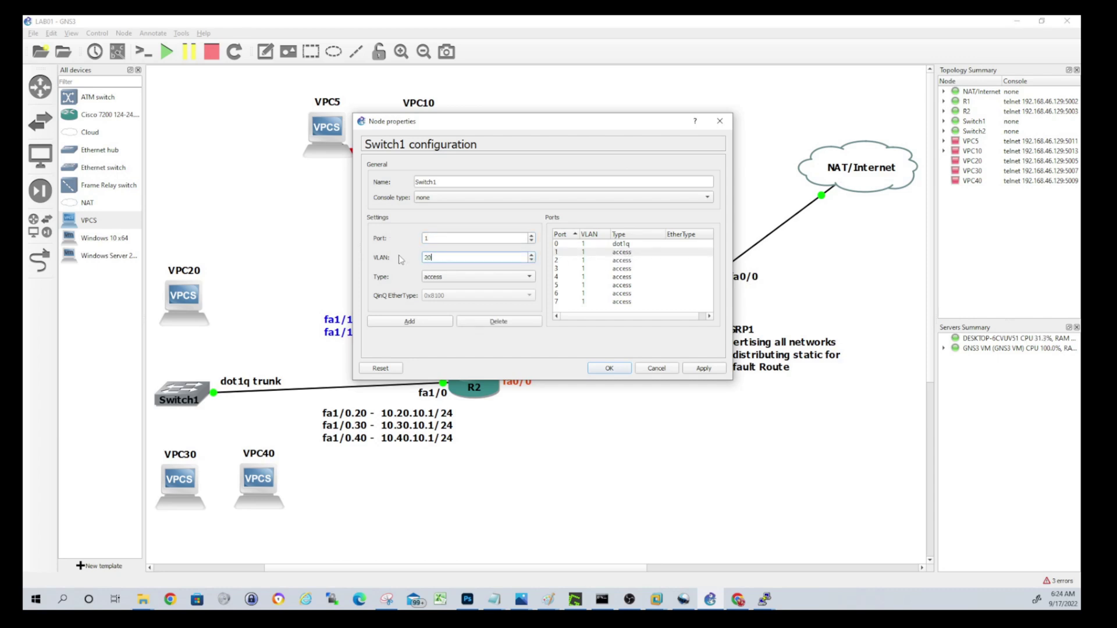
left_click(410, 322)
Step: Assign Switch1's access port 2 to VLAN 30
double_click(430, 238)
type("2")
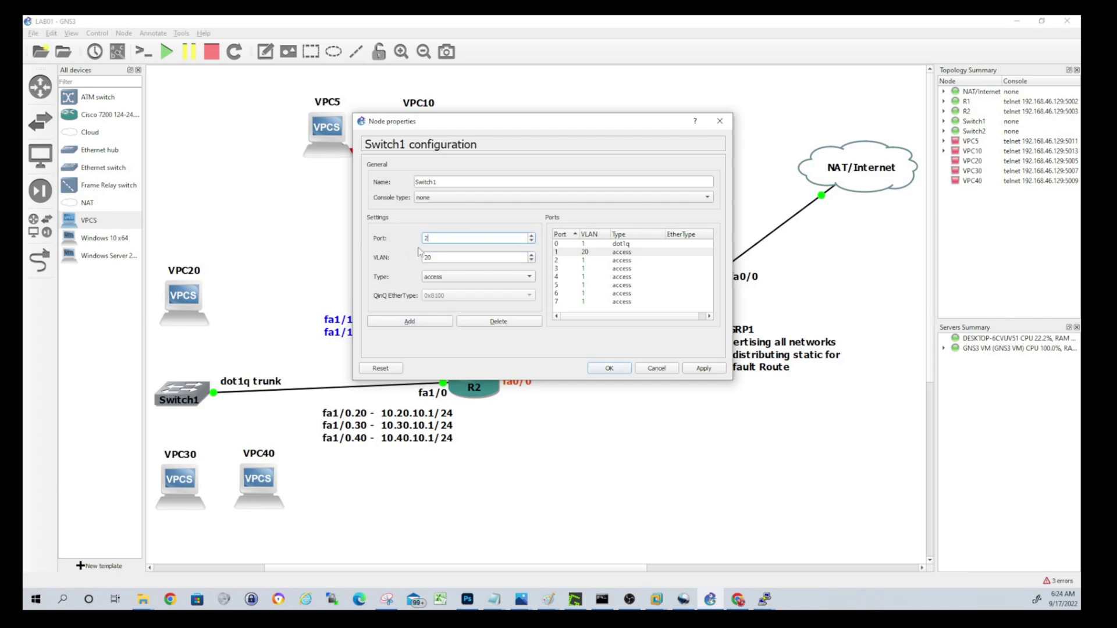
key("Tab")
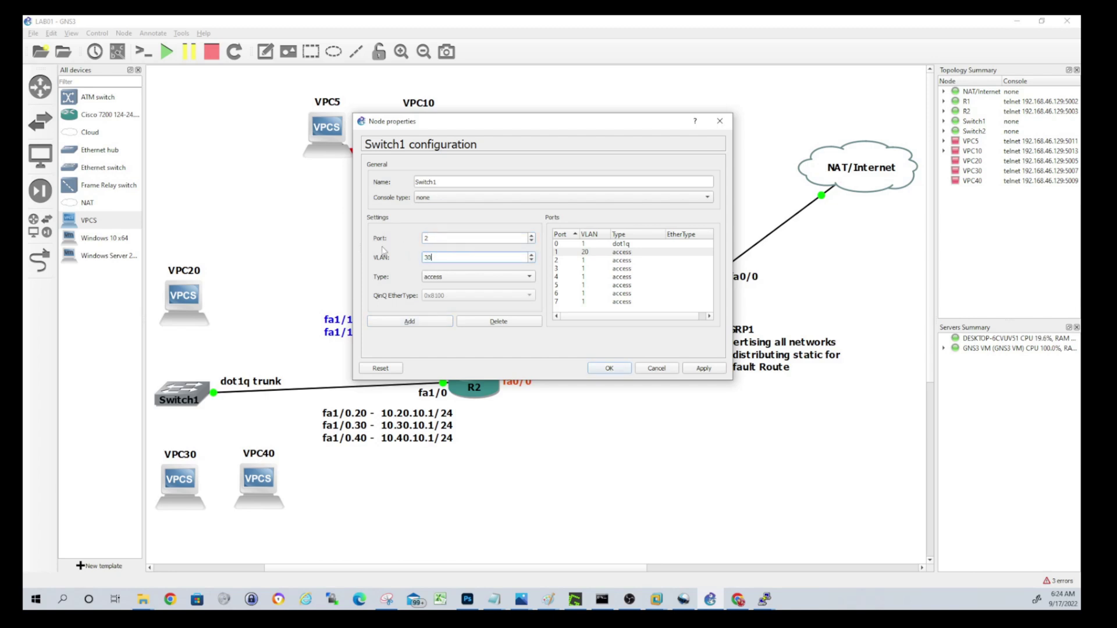
left_click(426, 323)
Step: Assign Switch1's access port 3 to VLAN 40 and save the switch configuration
double_click(428, 239)
type("3")
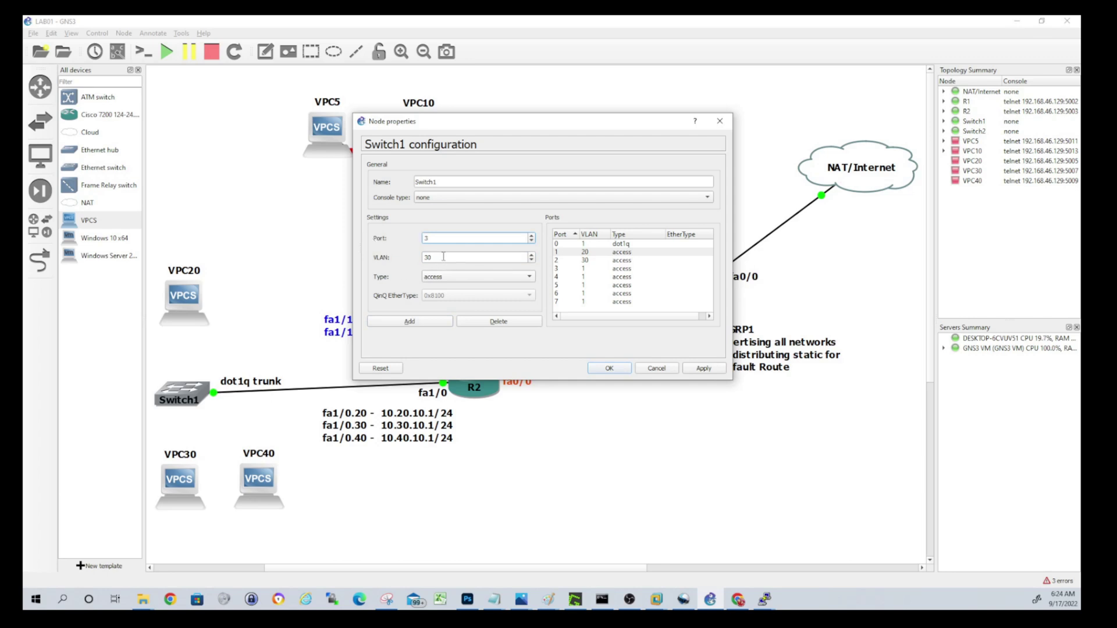
double_click(443, 257)
type("40")
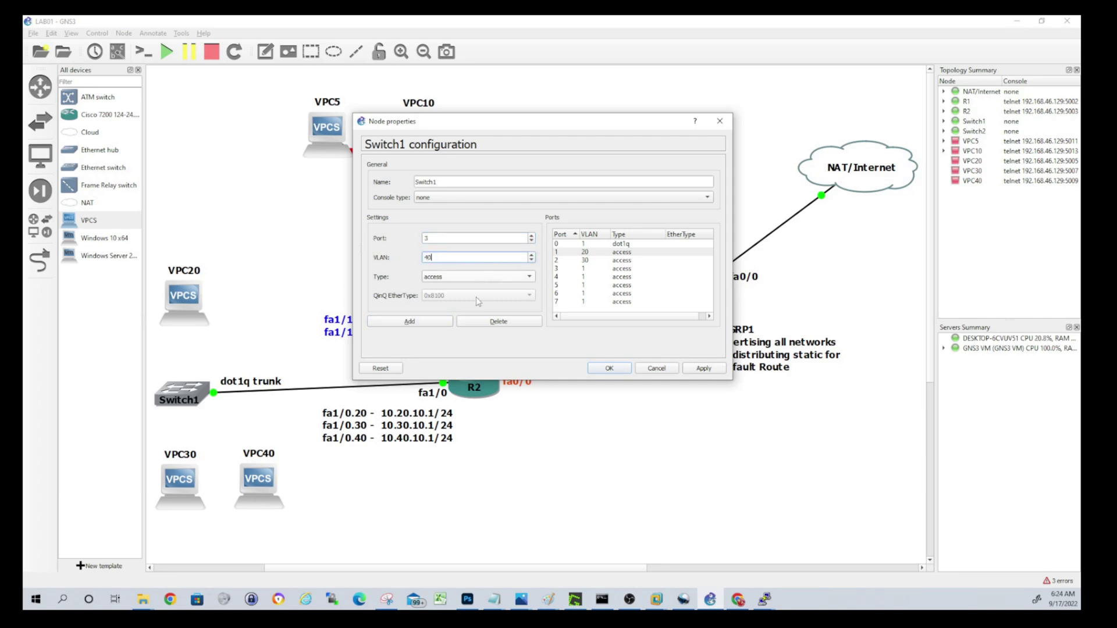
left_click(410, 321)
left_click(609, 369)
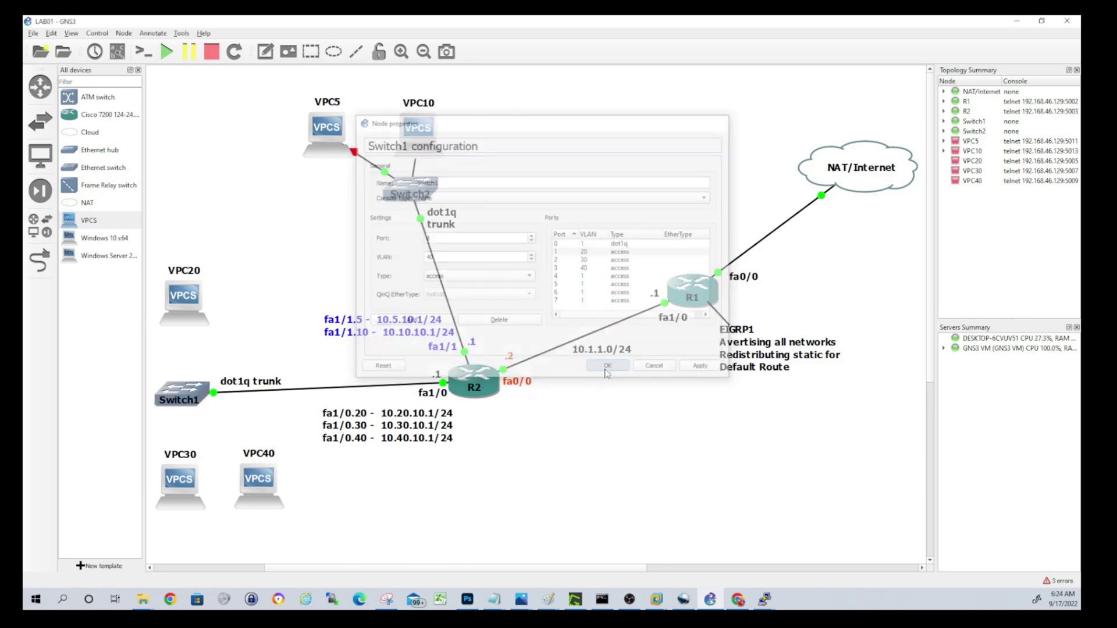
Step: Link VPC20's Ethernet0 to Ethernet1 on Switch1
left_click(40, 261)
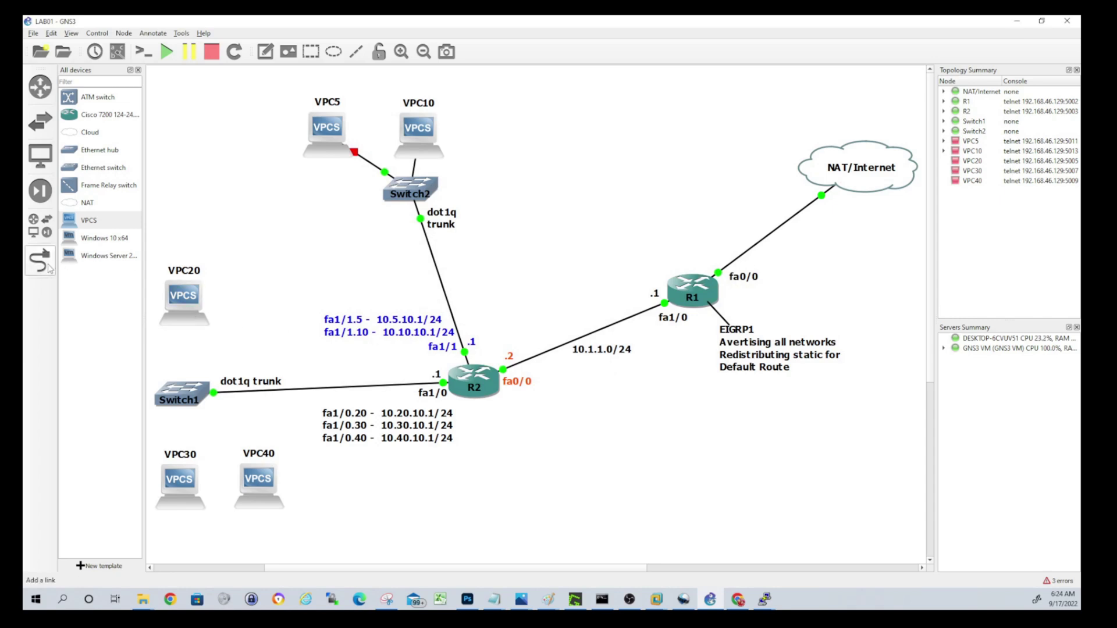
left_click(186, 310)
left_click(203, 317)
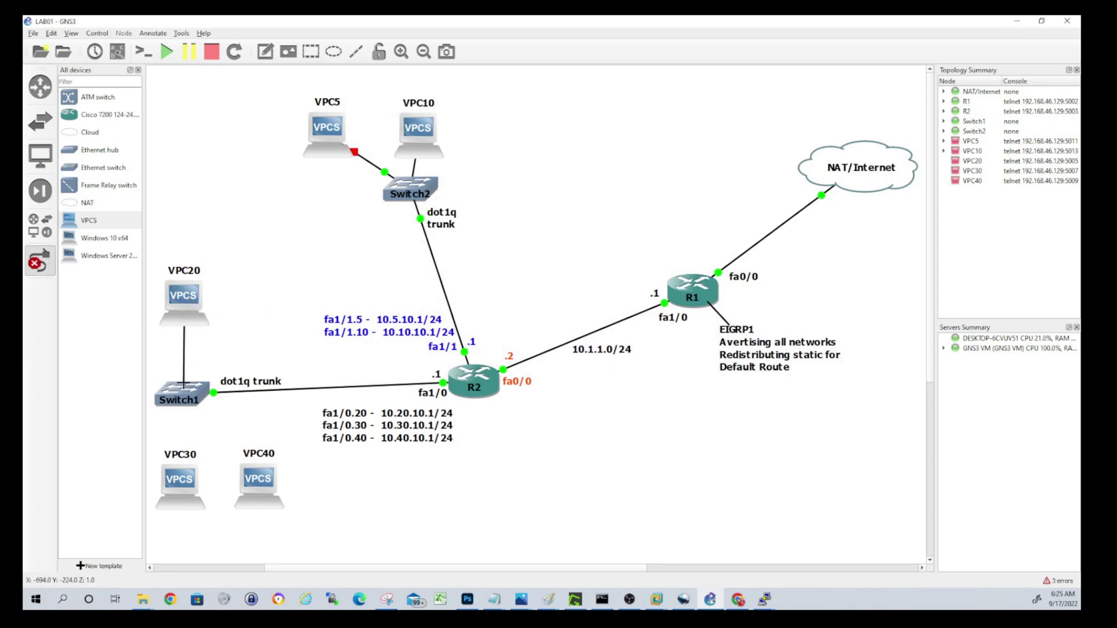
left_click(184, 385)
left_click(206, 402)
Step: Finish VPC20's link to Switch1, and link VPC30's Ethernet0 to Ethernet2 on Switch1
left_click(206, 402)
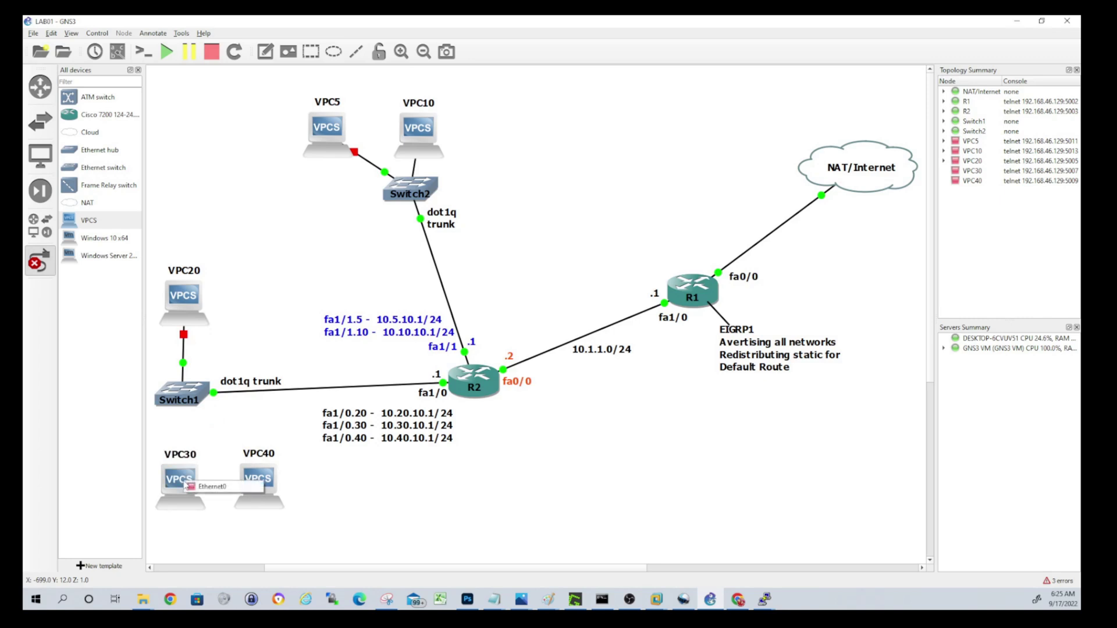
left_click(225, 486)
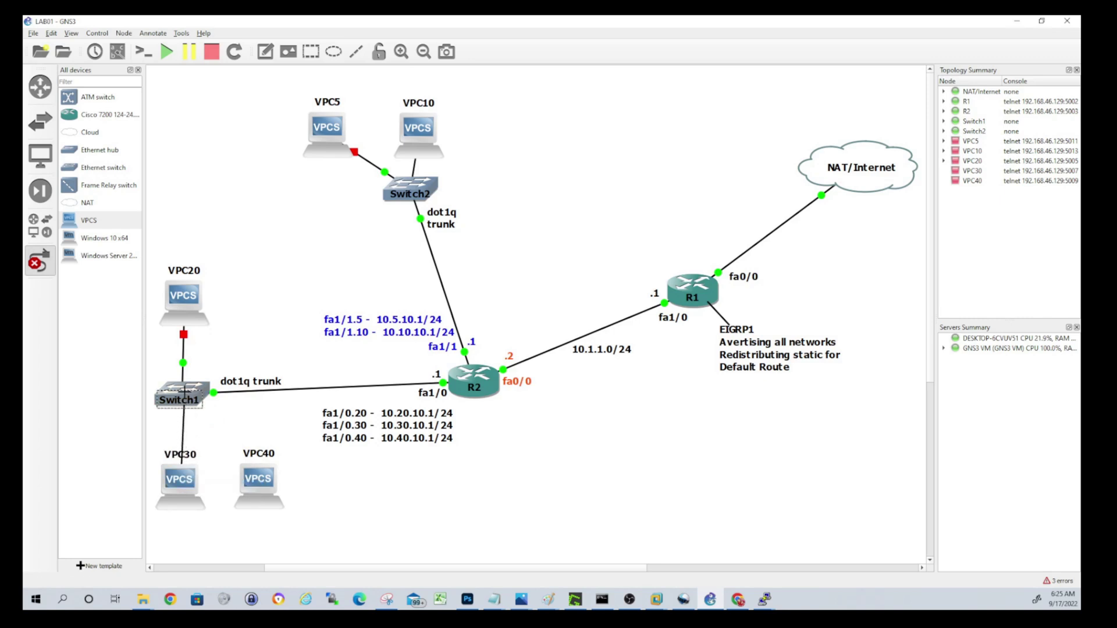
left_click(195, 389)
left_click(219, 411)
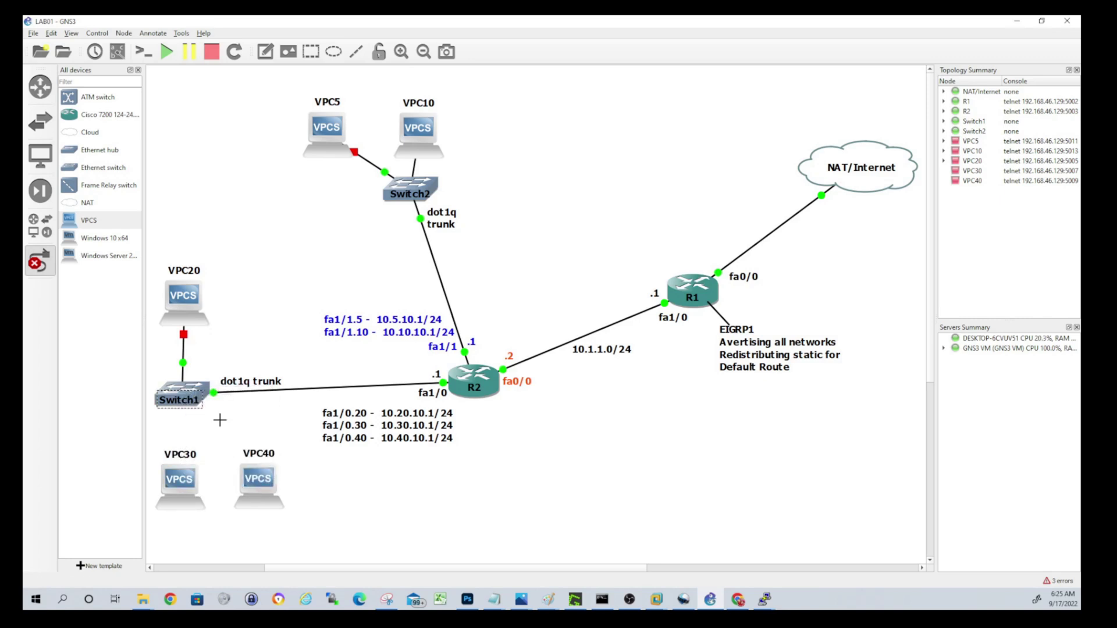
Step: Link VPC40's Ethernet0 to Ethernet3 on Switch1
left_click(252, 483)
left_click(269, 488)
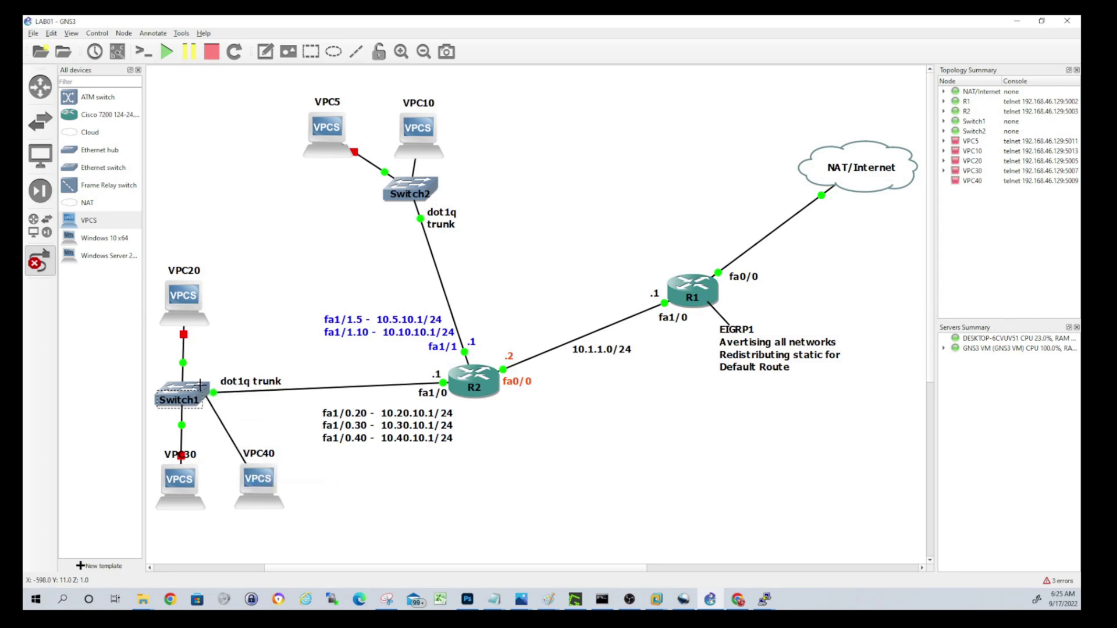
left_click(203, 387)
left_click(227, 431)
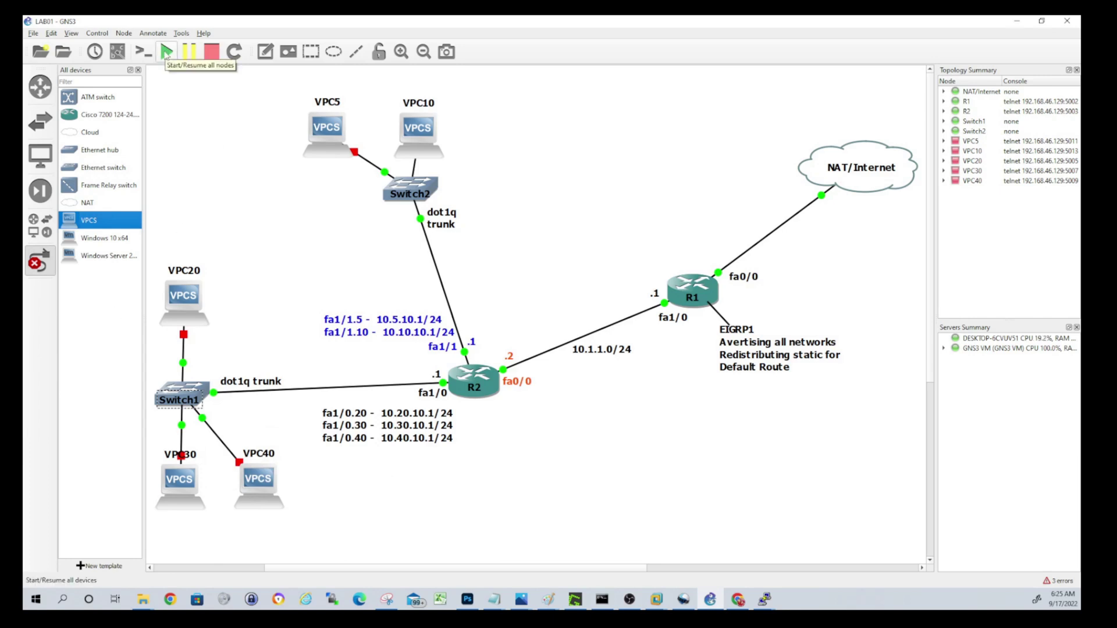
Step: Start all devices in the topology and open the console of VPC20
left_click(167, 53)
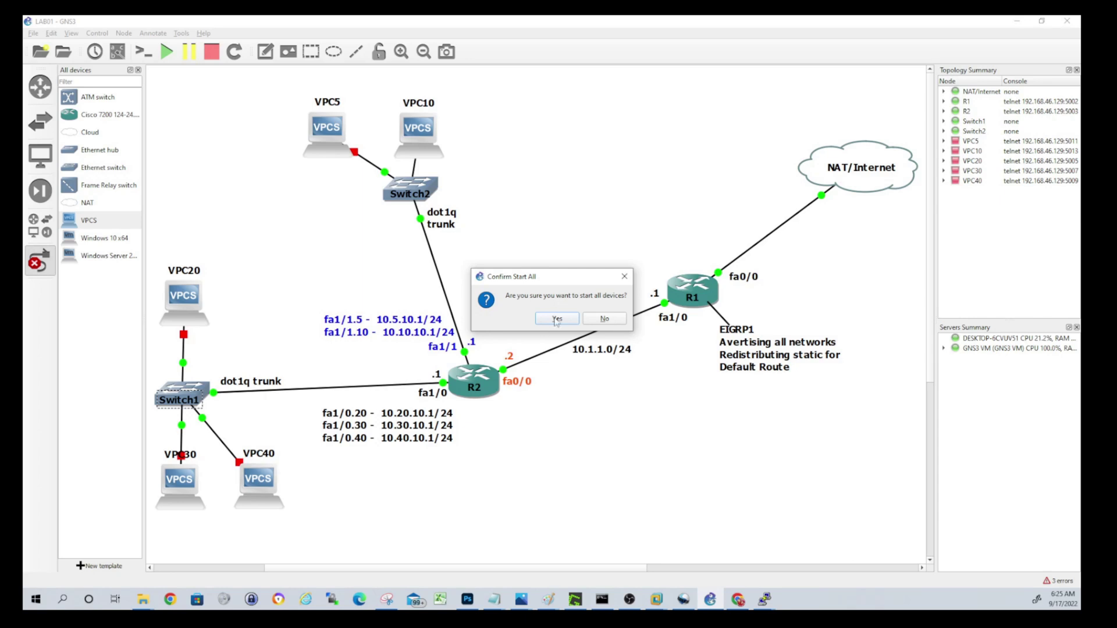
left_click(549, 320)
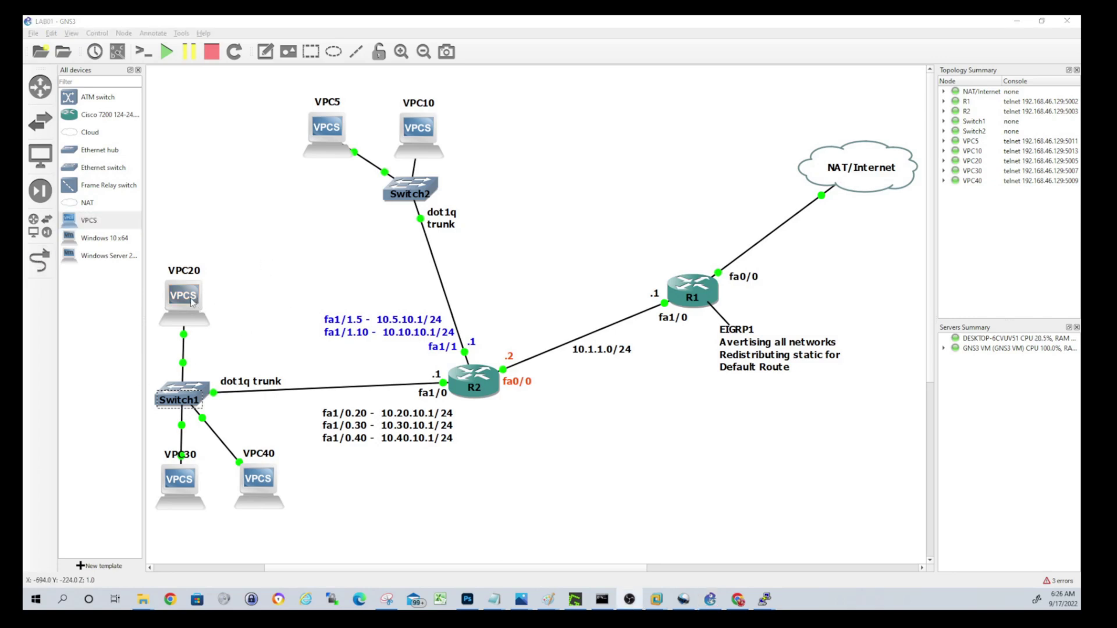
right_click(192, 302)
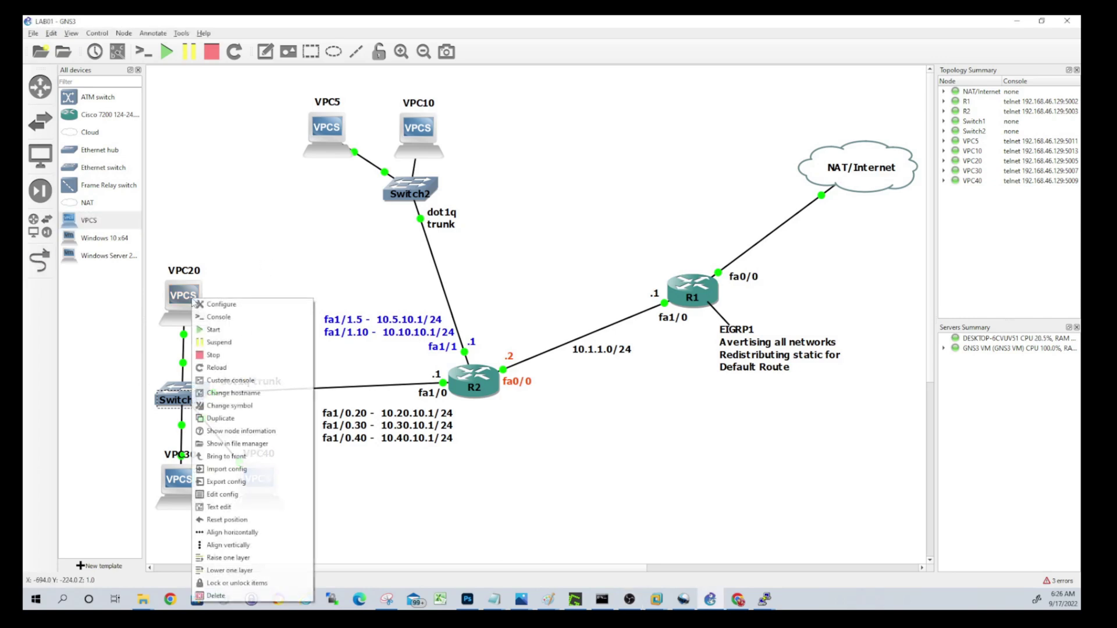
left_click(219, 317)
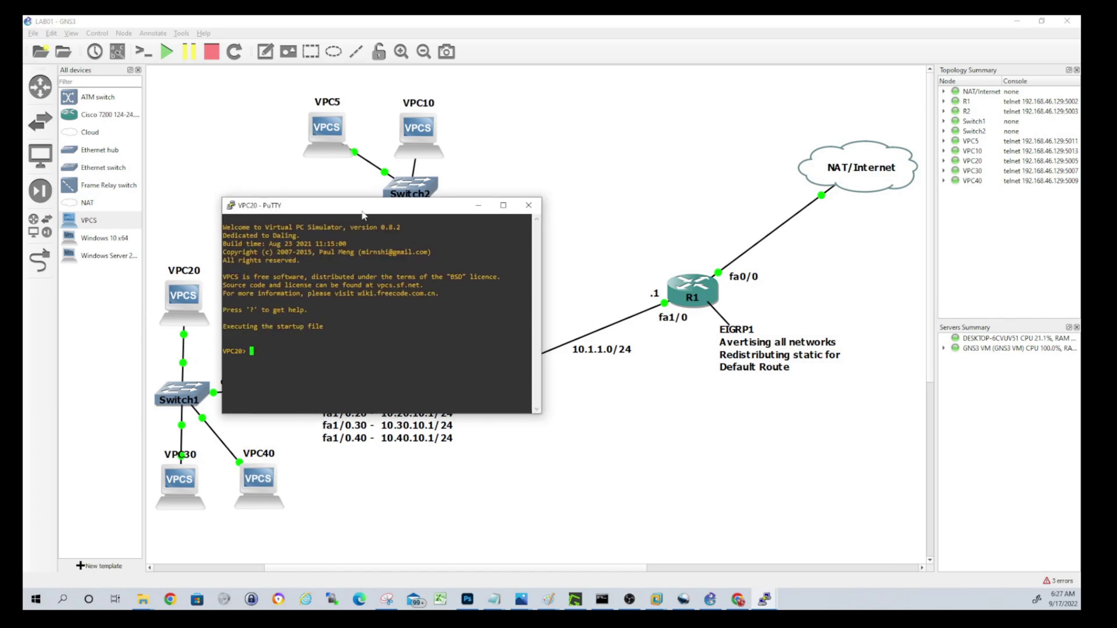
Step: Assign VPC20 the IP address 10.20.10.20 with mask 255.255.255.0 and gateway 10.20.10.1, and ping 8.8.8.8
type("ip")
left_click_drag(362, 212, 577, 116)
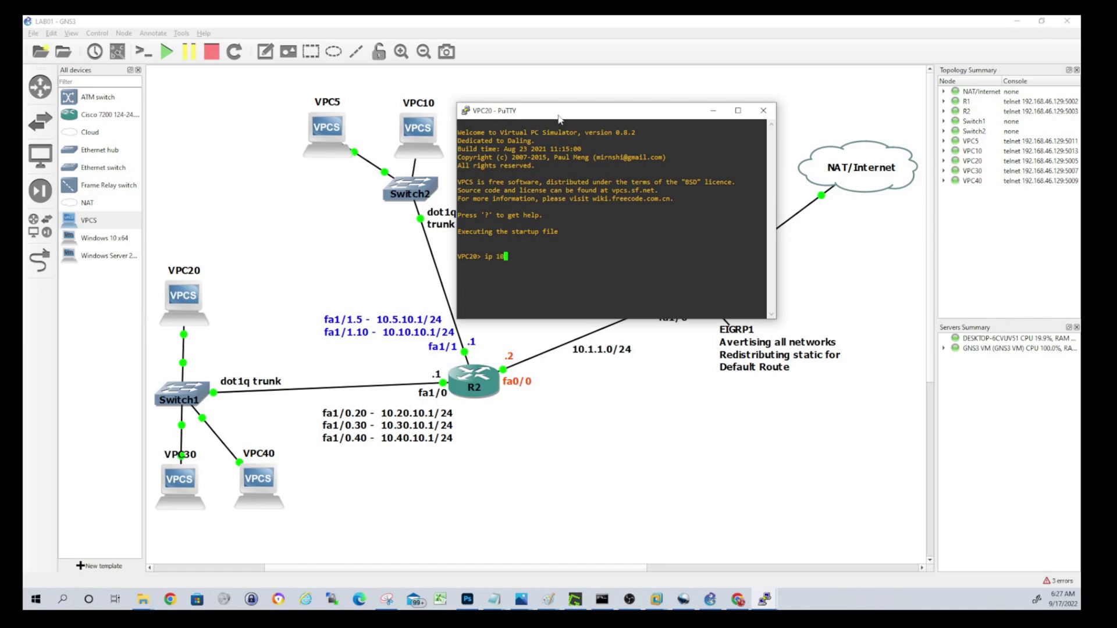
type(".20.10.20 255.255.255.0 10.20.10.1")
key("Return")
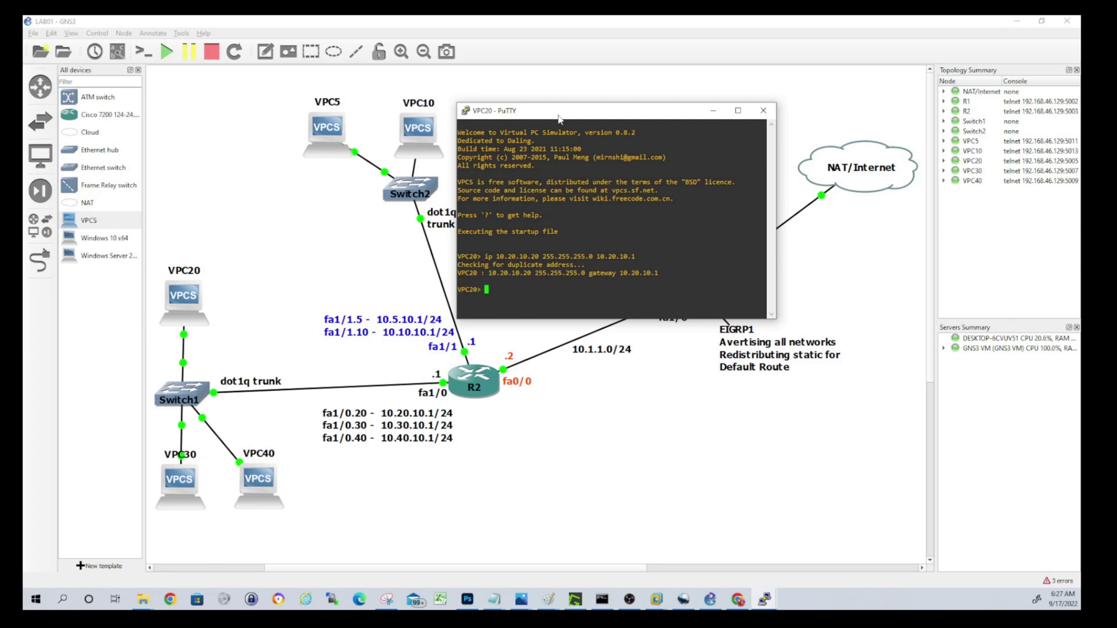
type("ping 8.8.8.8")
key("Return")
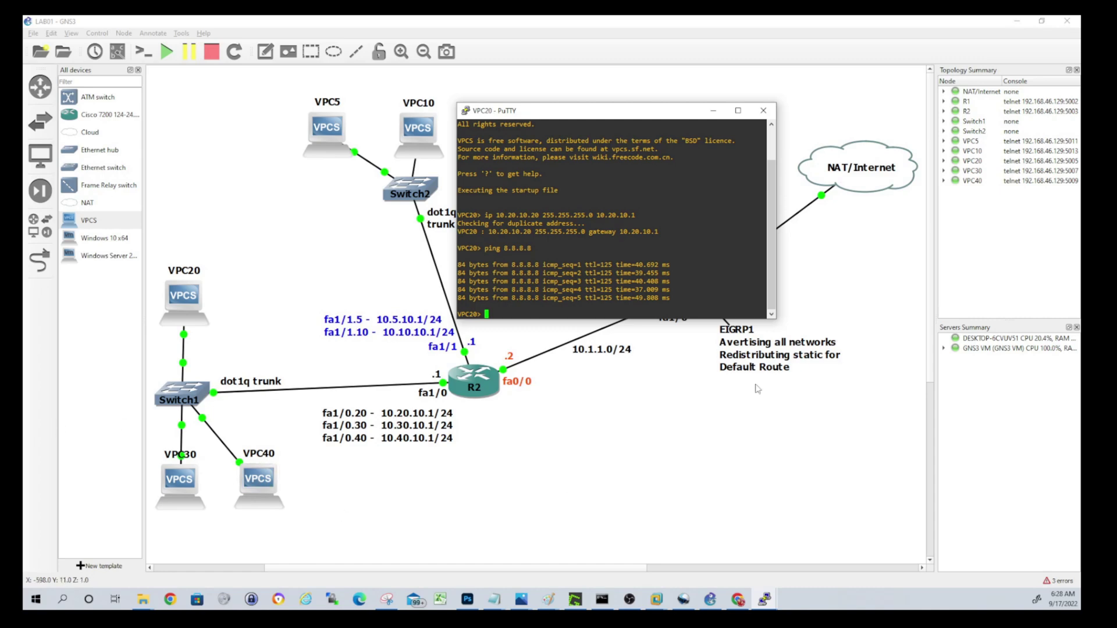
Step: In VPC30's console, assign the IP address 10.30.10.20 with mask 255.255.255.0 and gateway 10.30.10.1
left_click(183, 486)
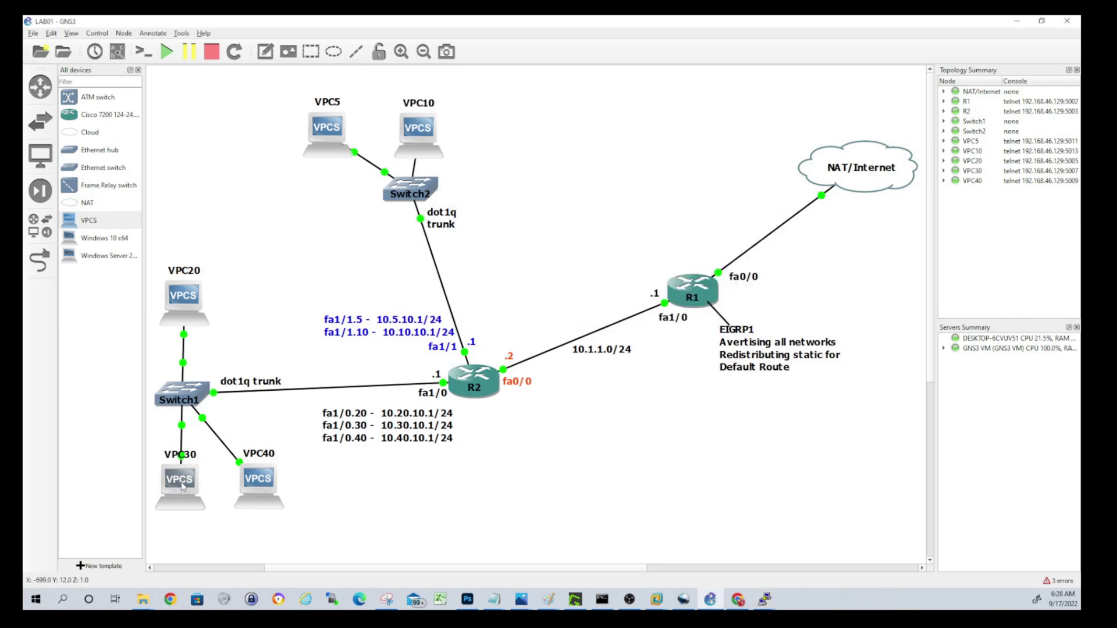
right_click(182, 487)
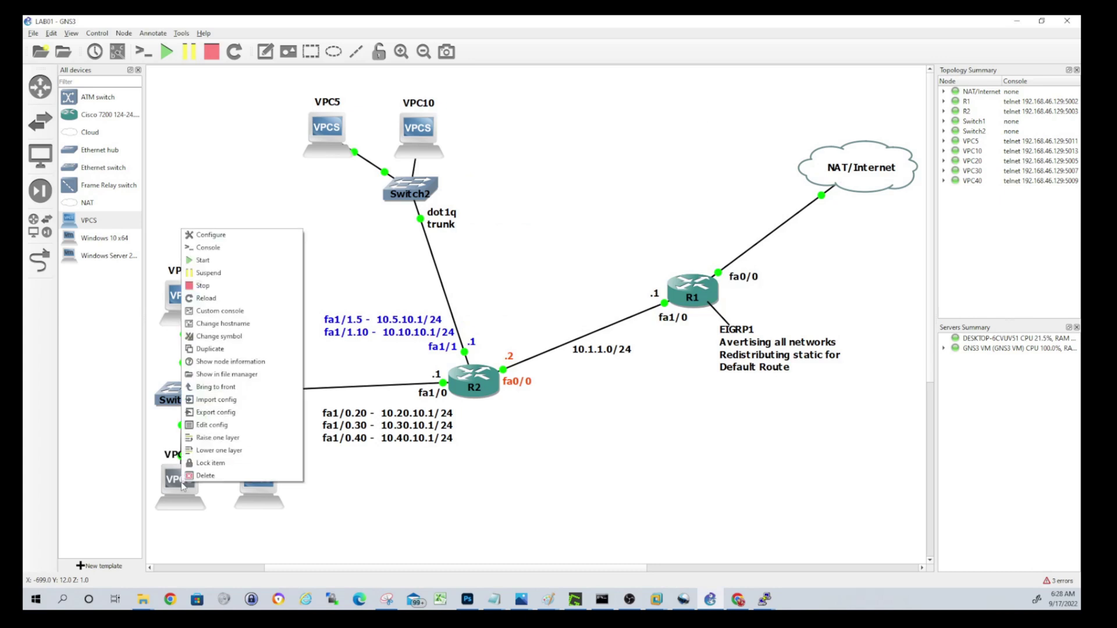
left_click(217, 251)
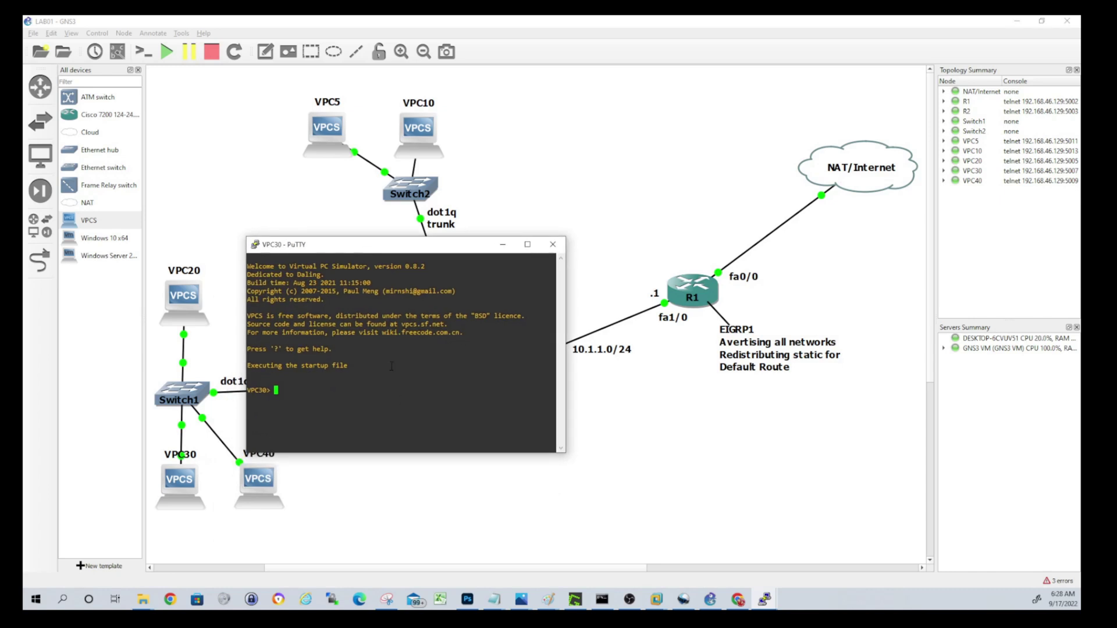
type("ip 10.30.")
type(" 10.2")
type("0.10")
type(".20 255.25")
type("5.255.0 10.30")
type(".10.1")
key("Return")
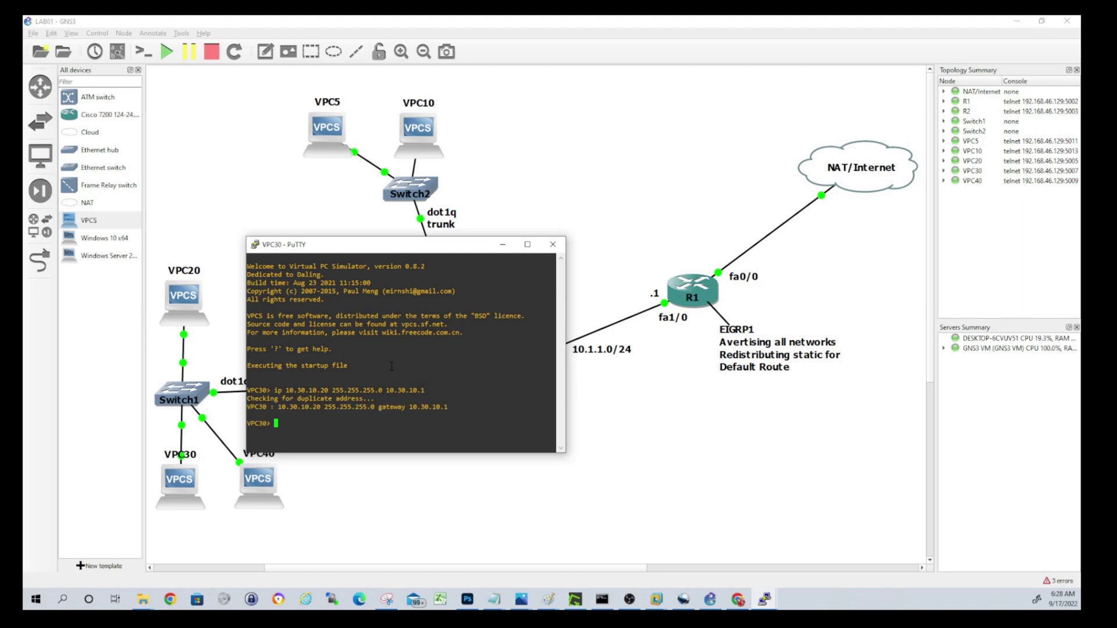
Step: Test VPC30's internet access by pinging 8.8.8.8 twice
type("ping 8.8.8.8")
key("Return")
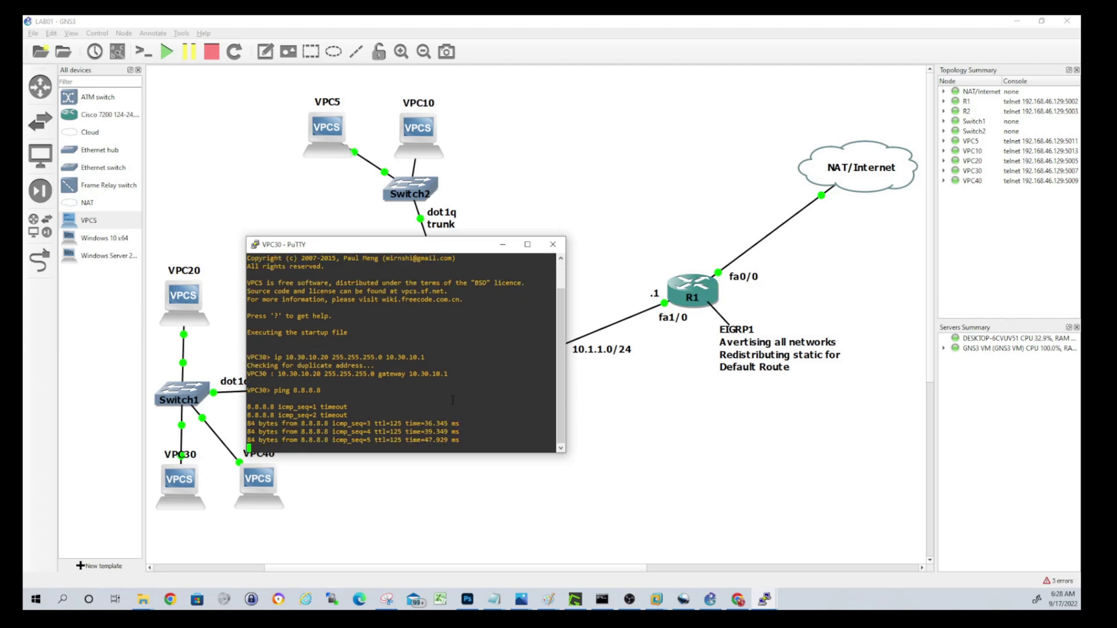
key("Up")
key("Return")
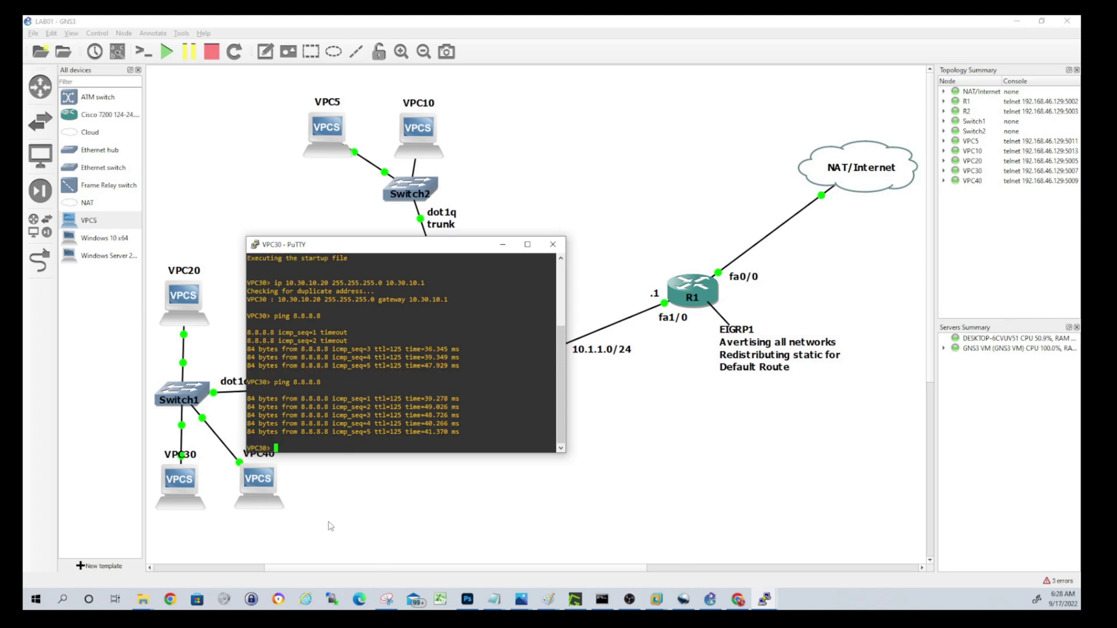
Step: In VPC40's console, set IP address 10.40.10.20, mask 255.255.255.0 and gateway 10.40.10.1, and ping 8.8.8.8
right_click(262, 485)
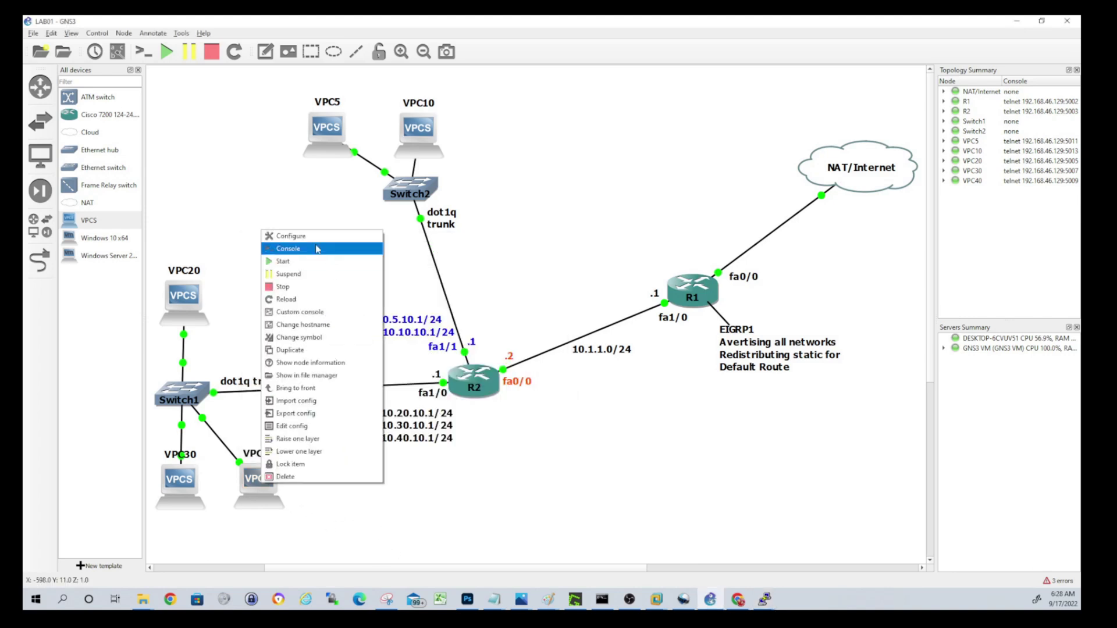
left_click(314, 249)
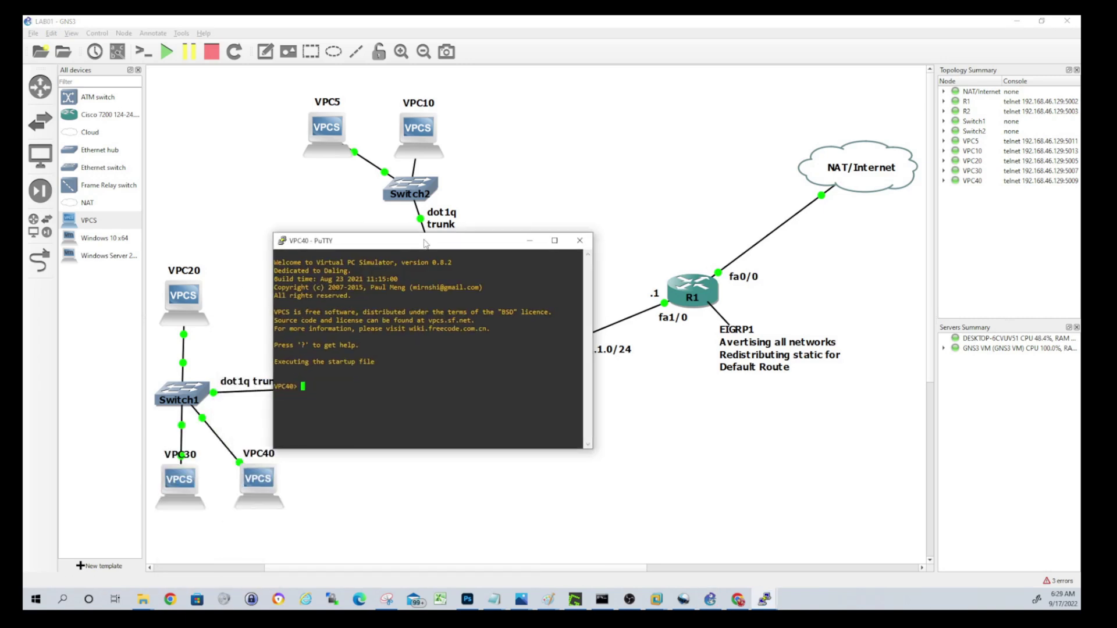
type("ip 10.40.10.20 255.255.255.0 10.40.10.1")
key("Return")
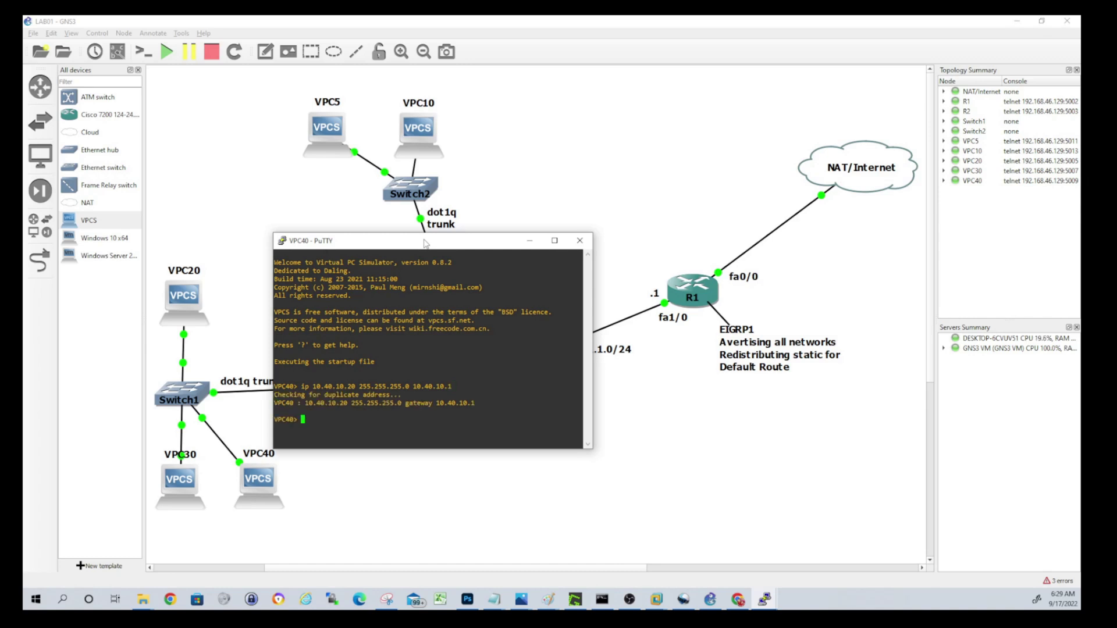
type("ping 8.8.8.8")
key("Return")
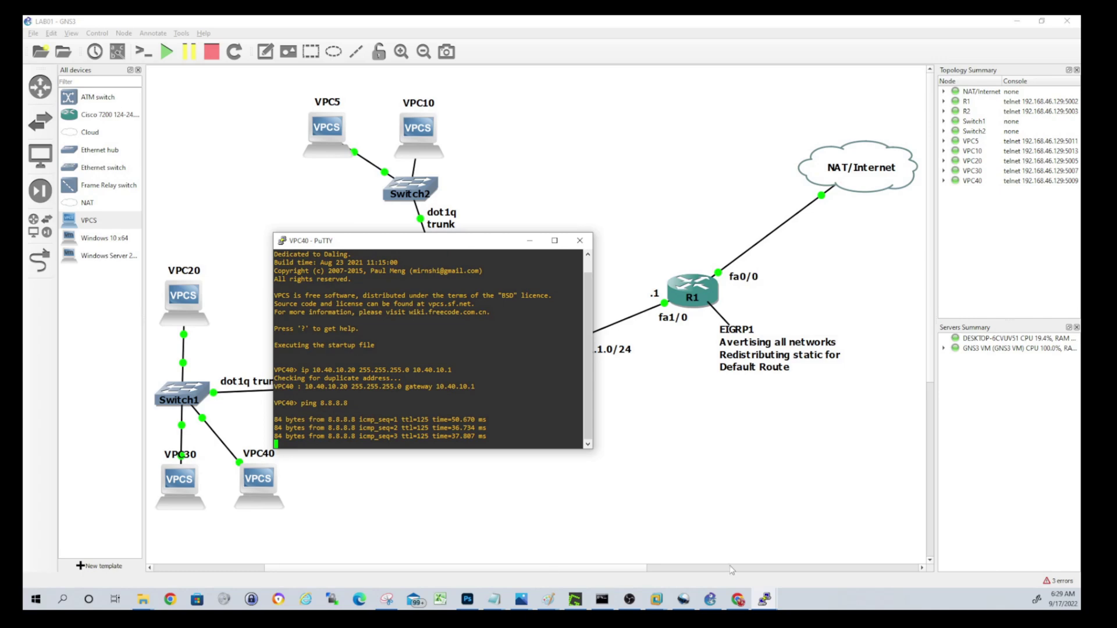
Step: In VPC5's console, set IP address 10.5.10.20, mask 255.255.255.0 and gateway 10.5.10.1, and ping 8.8.8.8
right_click(338, 129)
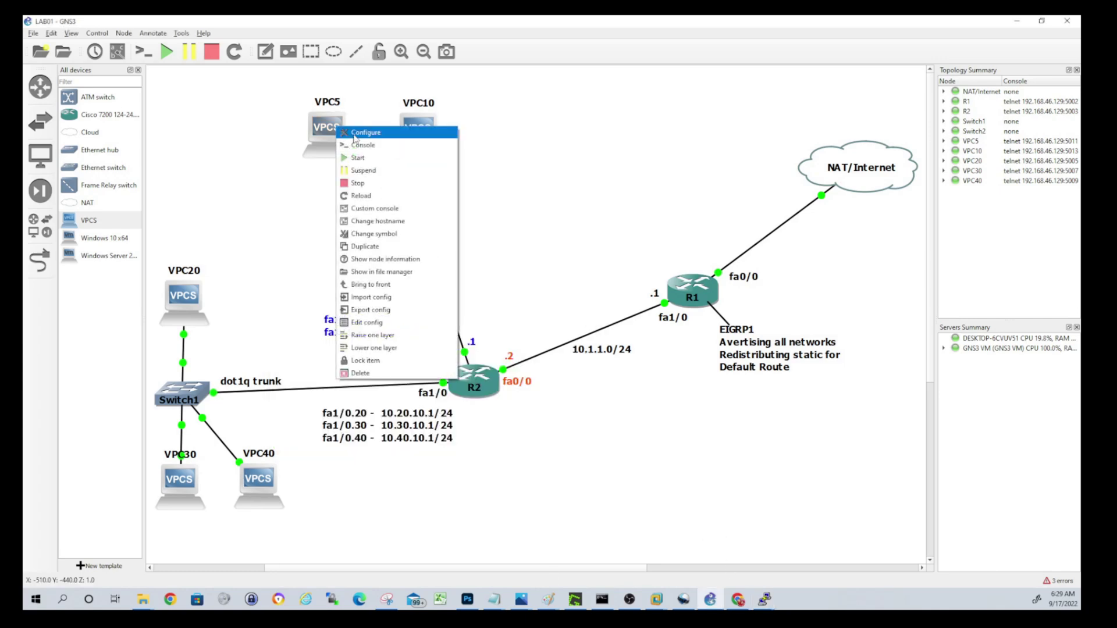
left_click(355, 147)
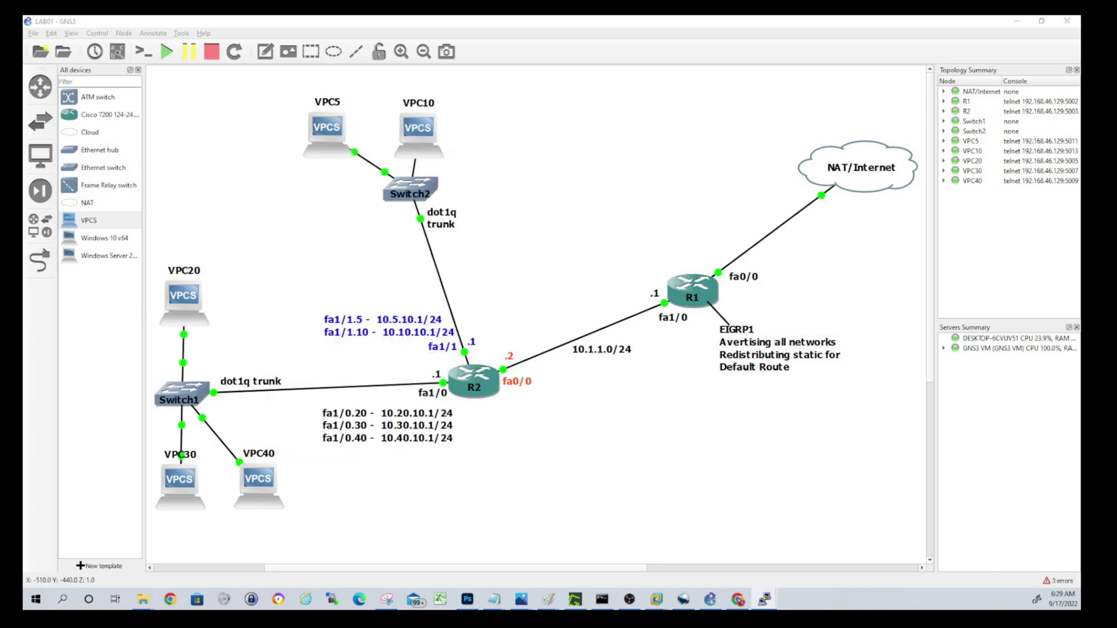
type("i")
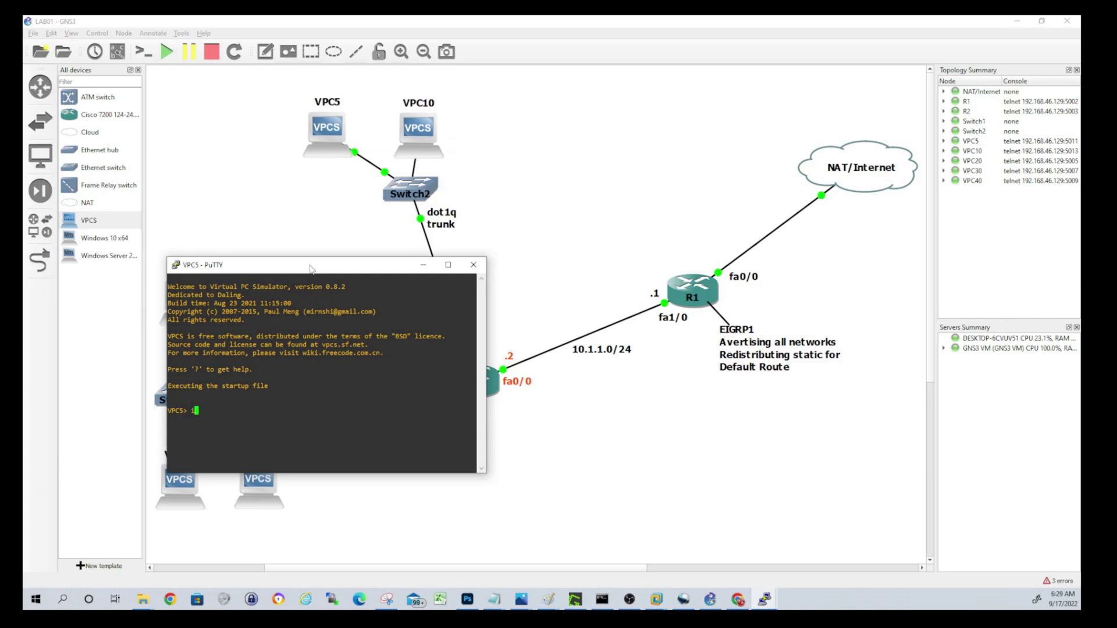
type("p 10.5.10.20 2552")
key("BackSpace")
type(".255.255.0 10.5.10.1")
key("Return")
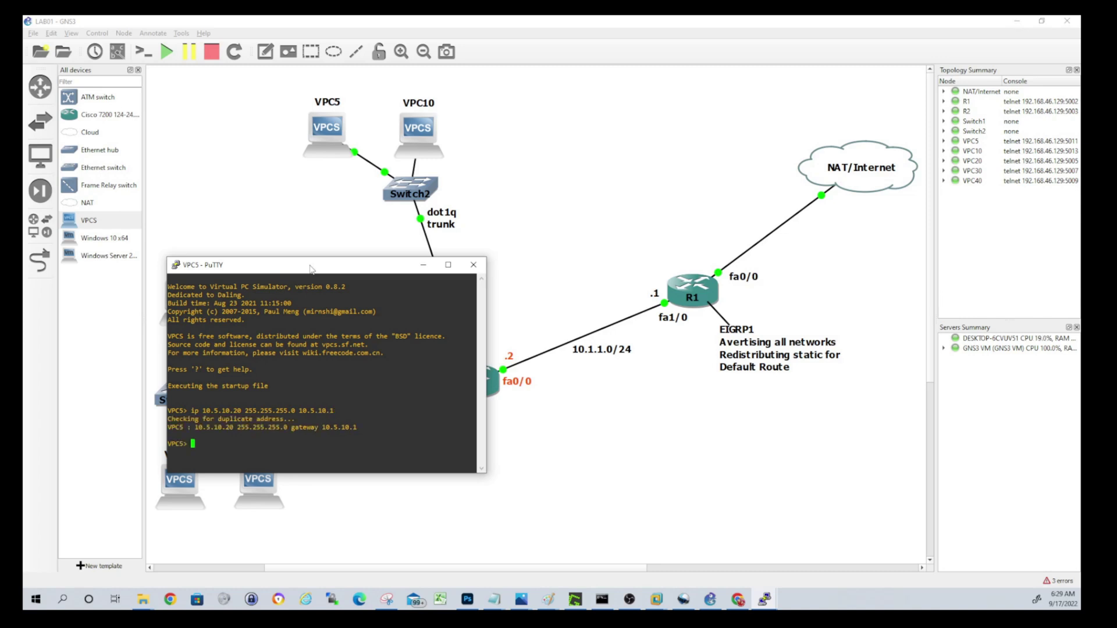
type("ping 8.8.8.8")
key("Return")
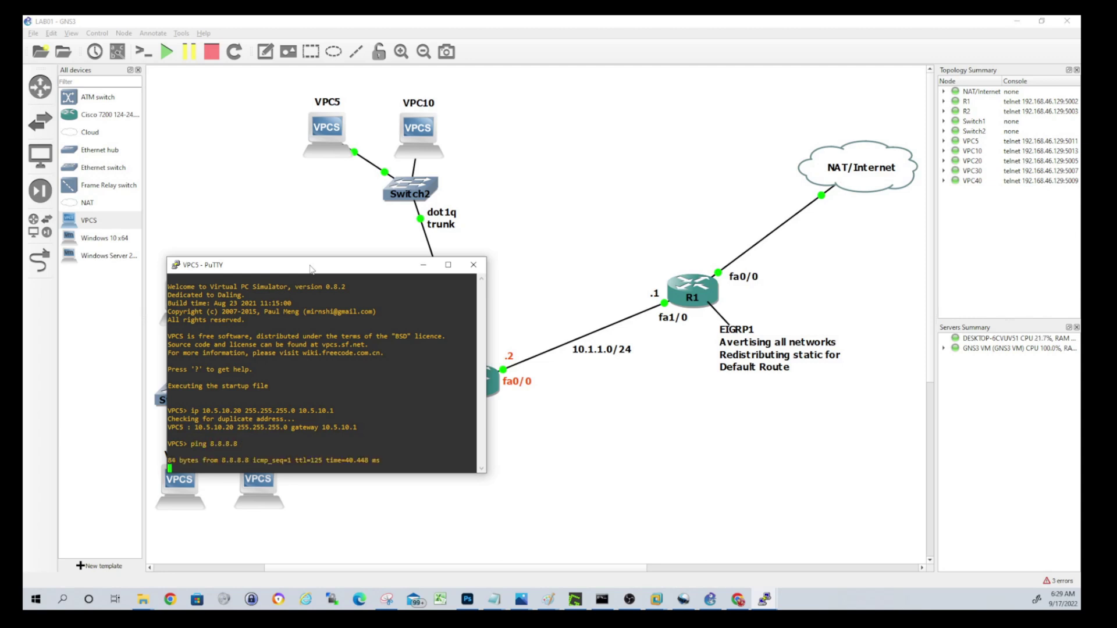
right_click(429, 128)
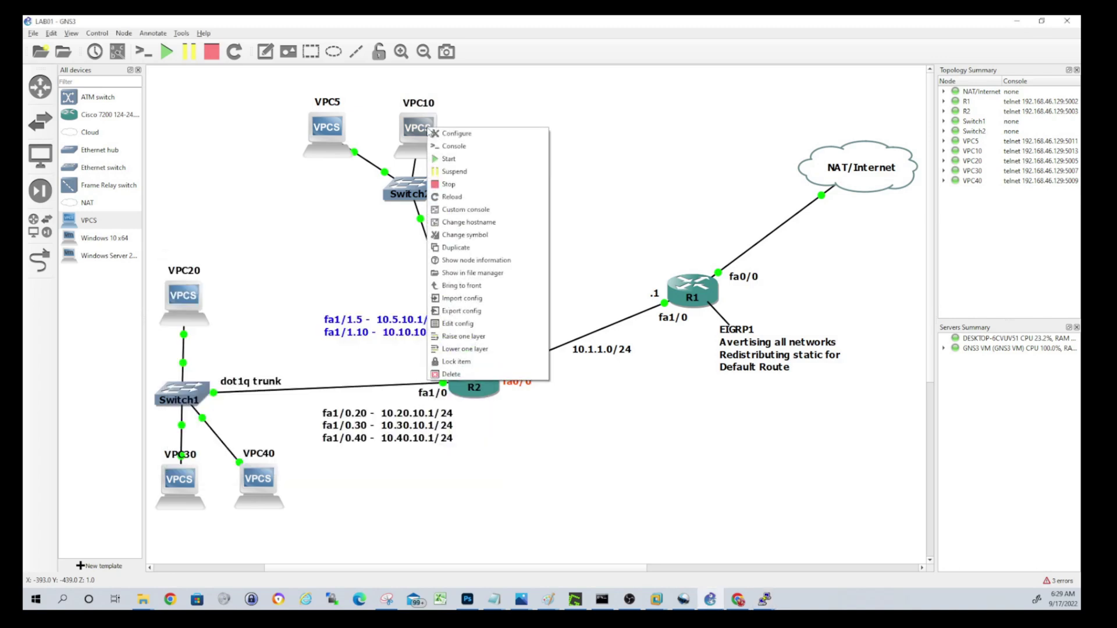
left_click(457, 133)
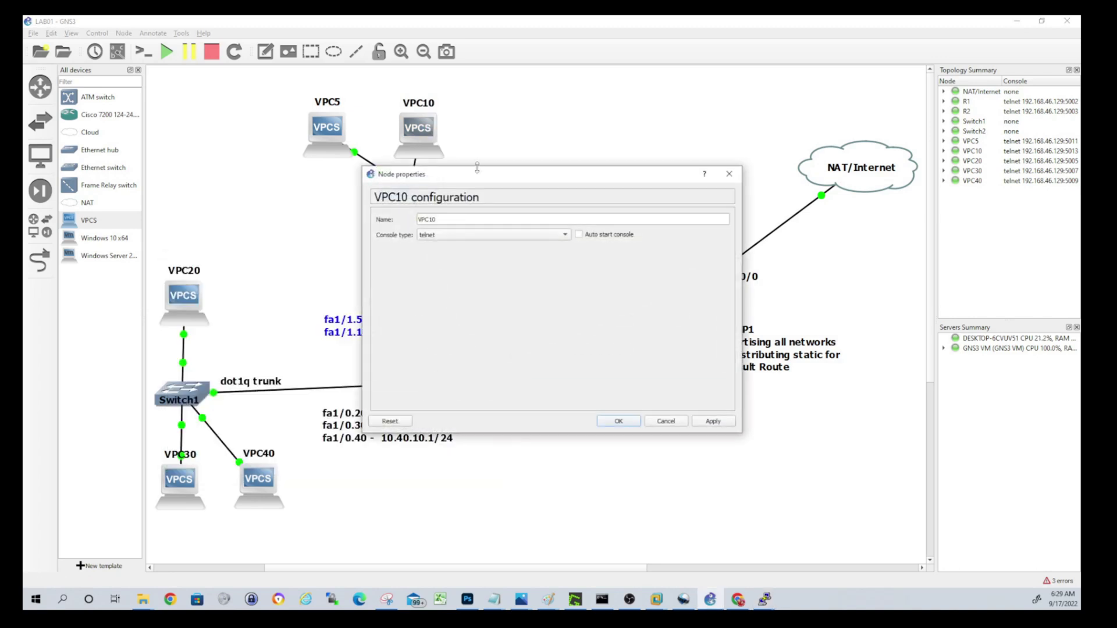
left_click(729, 173)
Step: In VPC10's console, set IP address 10.10.10.20, mask 255.255.255.0 and gateway 10.10.10.1, and ping 8.8.8.8
right_click(422, 130)
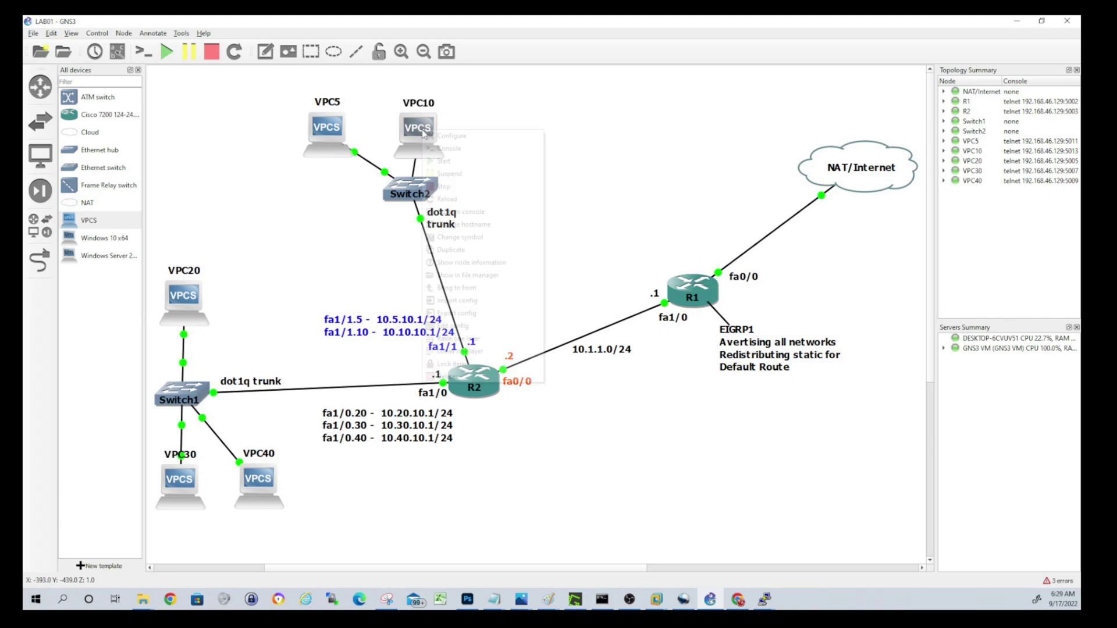
left_click(448, 160)
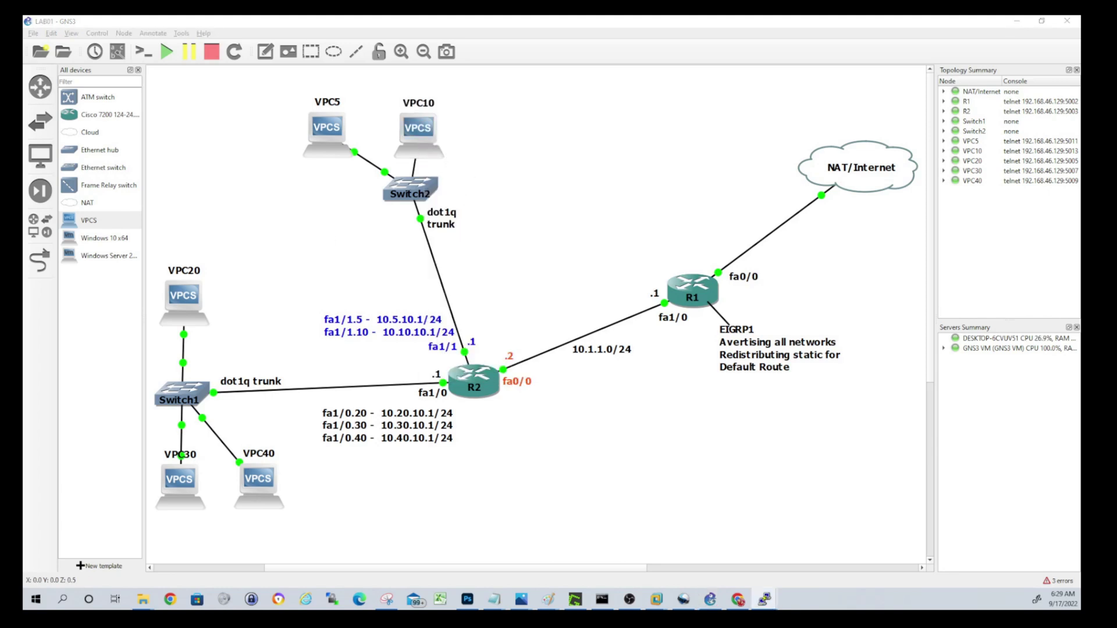
left_click_drag(233, 184, 274, 200)
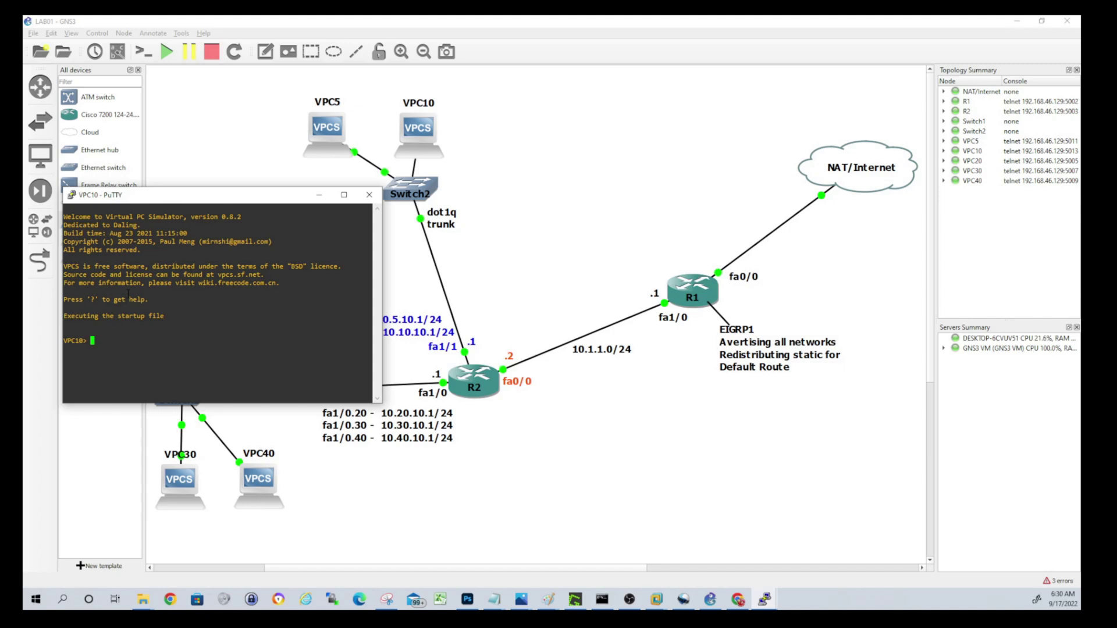
type("ip 10.10.10.20.255.255.255.0 10.10.10.1")
key("Return")
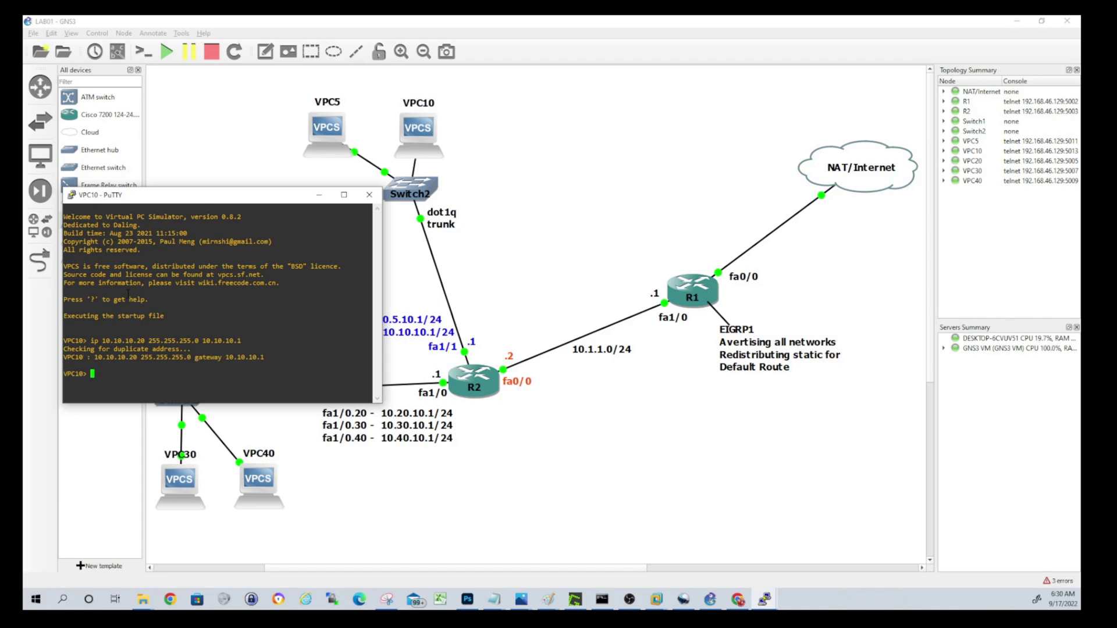
type("ping 8.8.8.8")
key("Return")
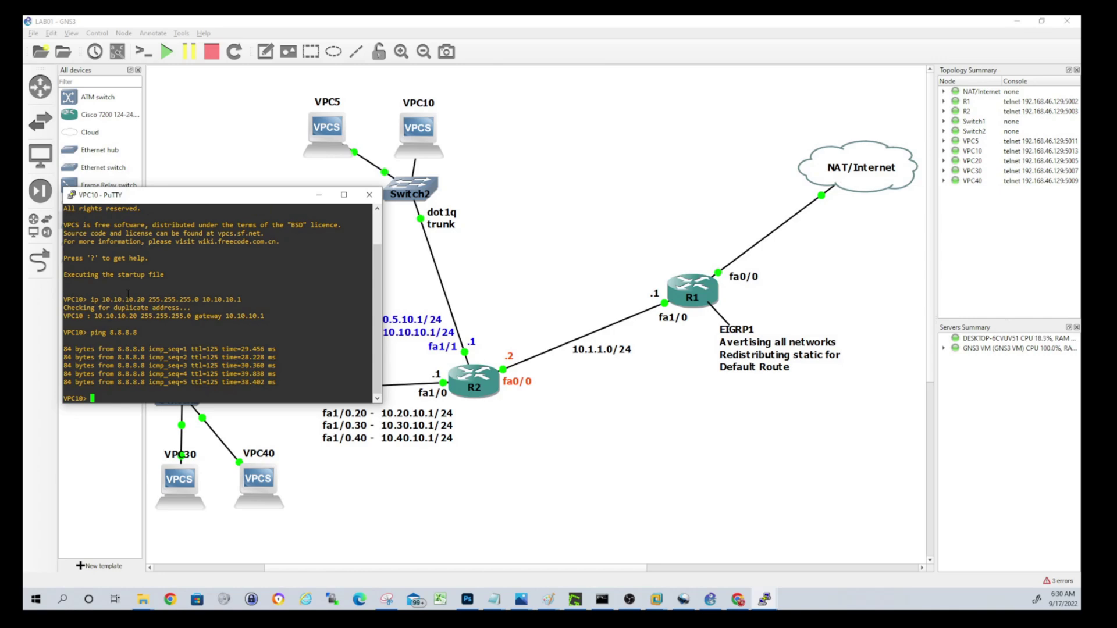
Step: Review the port modes, VLAN IDs and connections of Switch1 and Switch2 on the topology
left_click(619, 220)
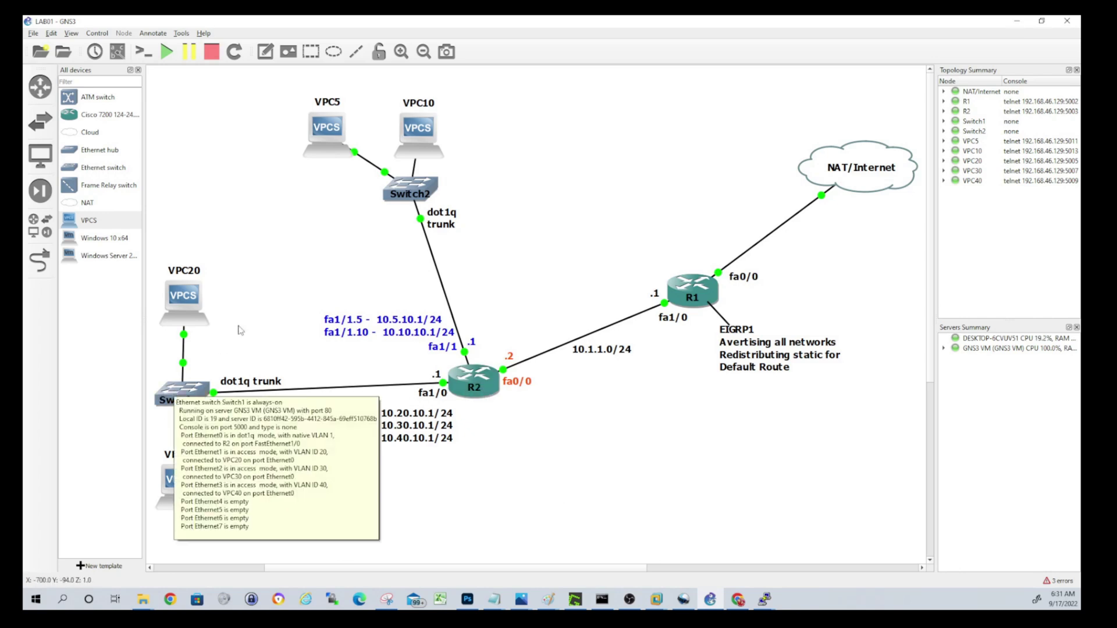
mouse_move(410, 181)
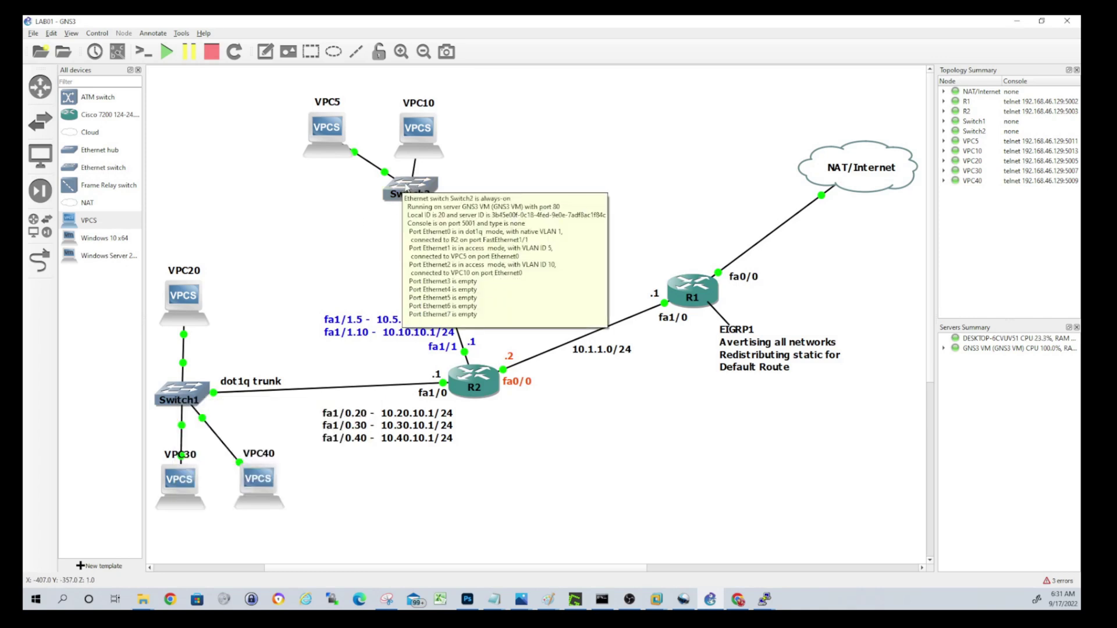